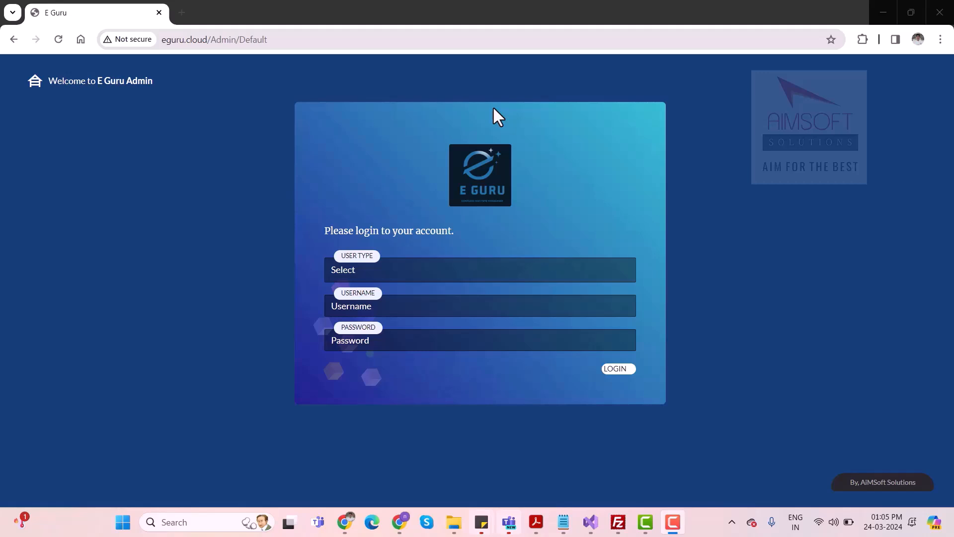
Log in as Admin with the username and password, and open the form for adding a branch.
left_click(458, 274)
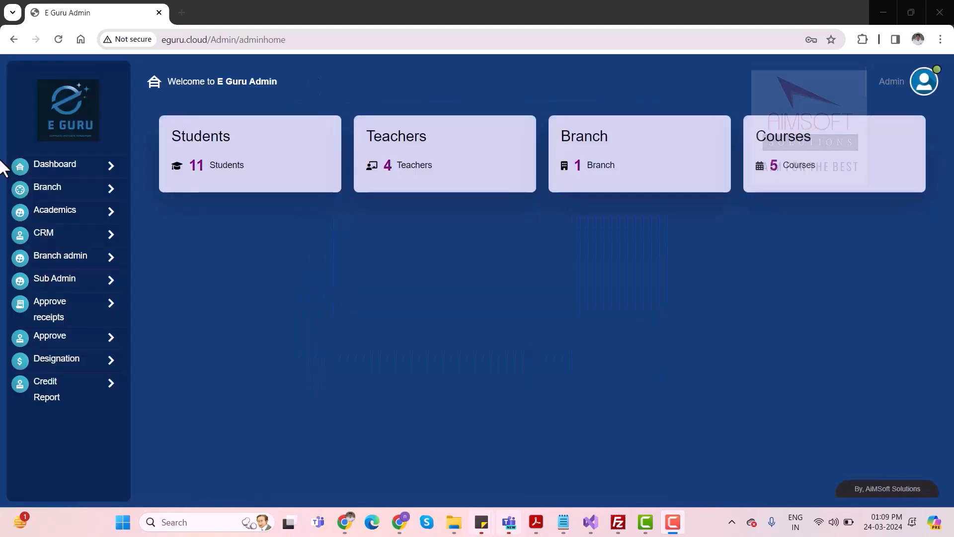
left_click(69, 198)
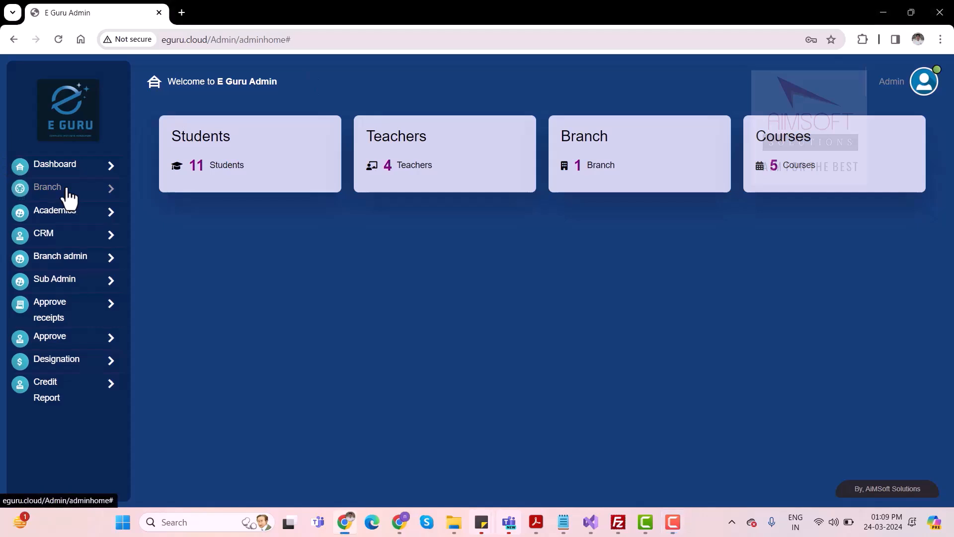
left_click(49, 215)
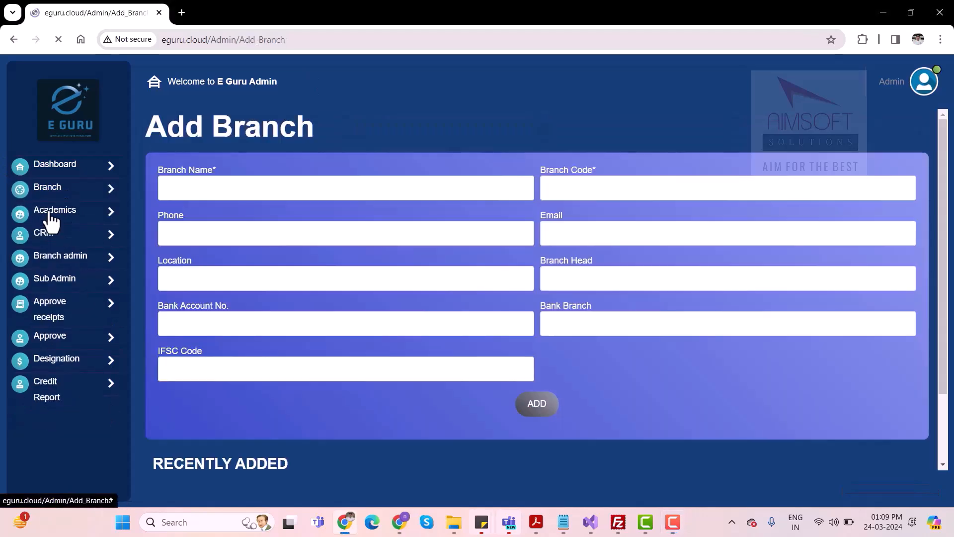
View the list of branches and open the academic departments page.
left_click(75, 189)
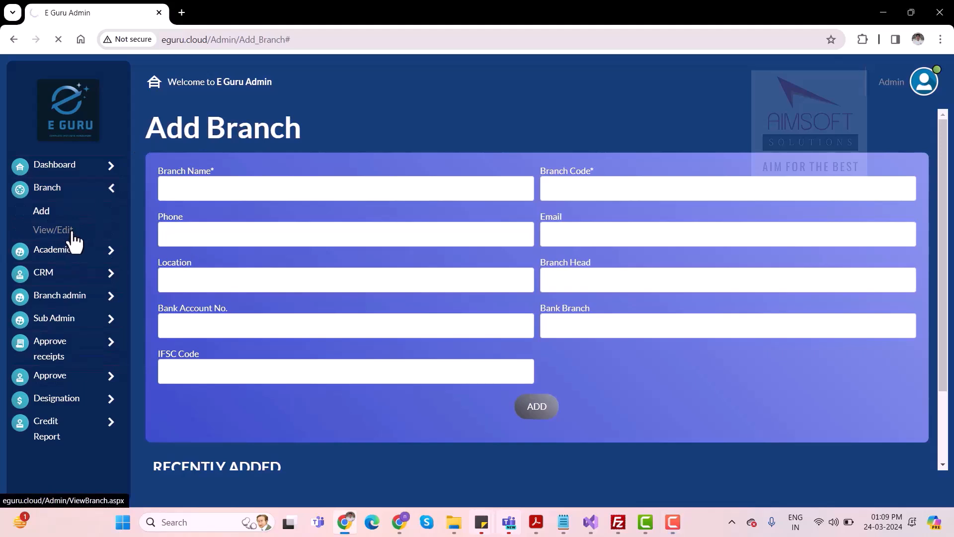
left_click(73, 240)
left_click(59, 251)
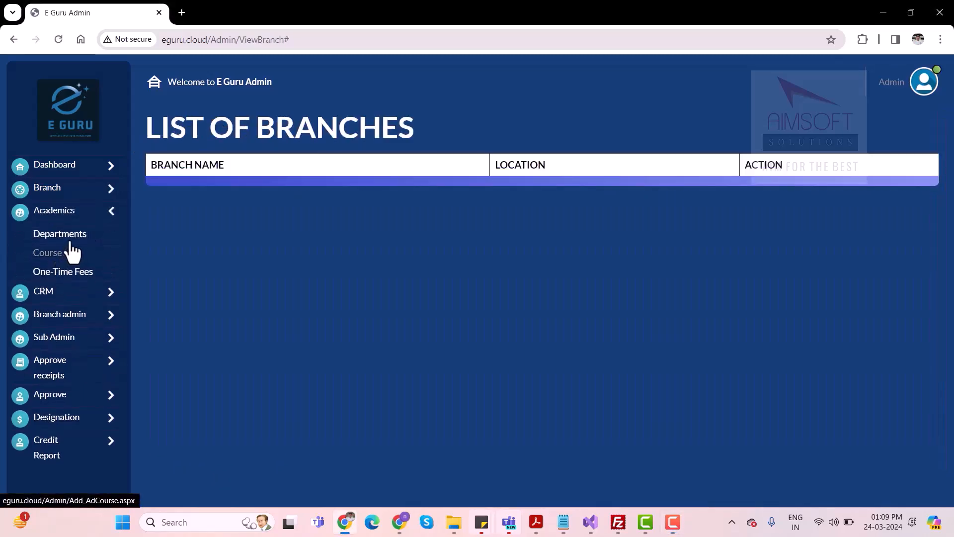
left_click(75, 246)
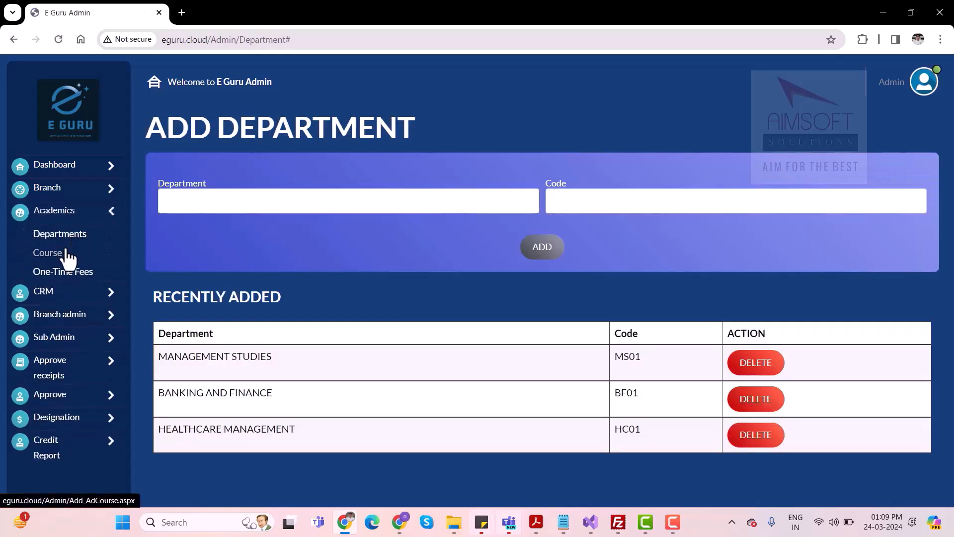
Look through the CRM, Branch admin and approval options, including the office staff approval list, and open the Credit Report.
left_click(72, 291)
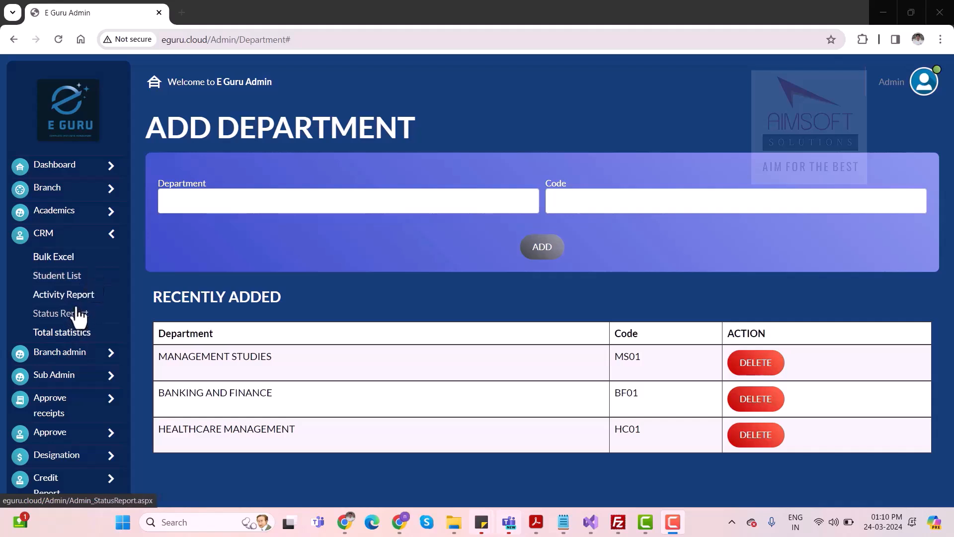
left_click(74, 352)
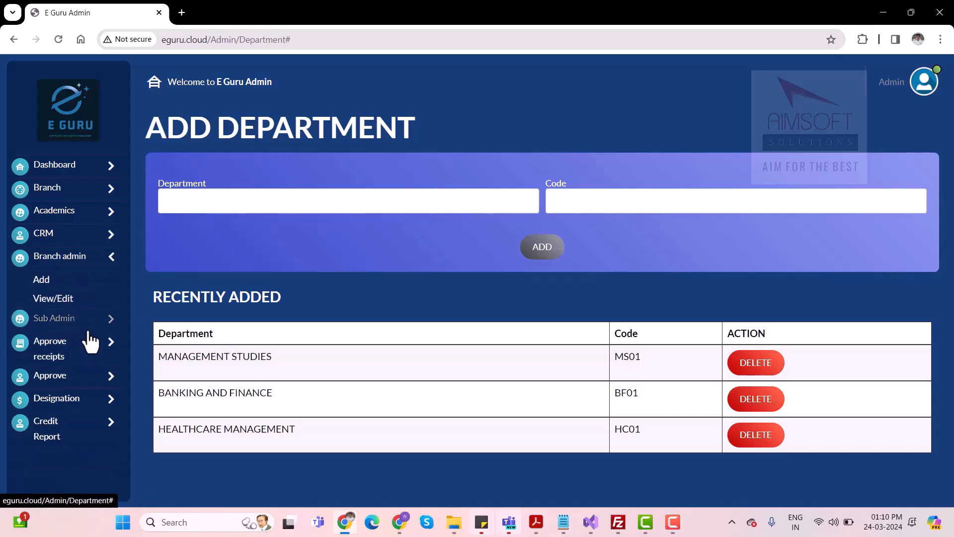
left_click(71, 348)
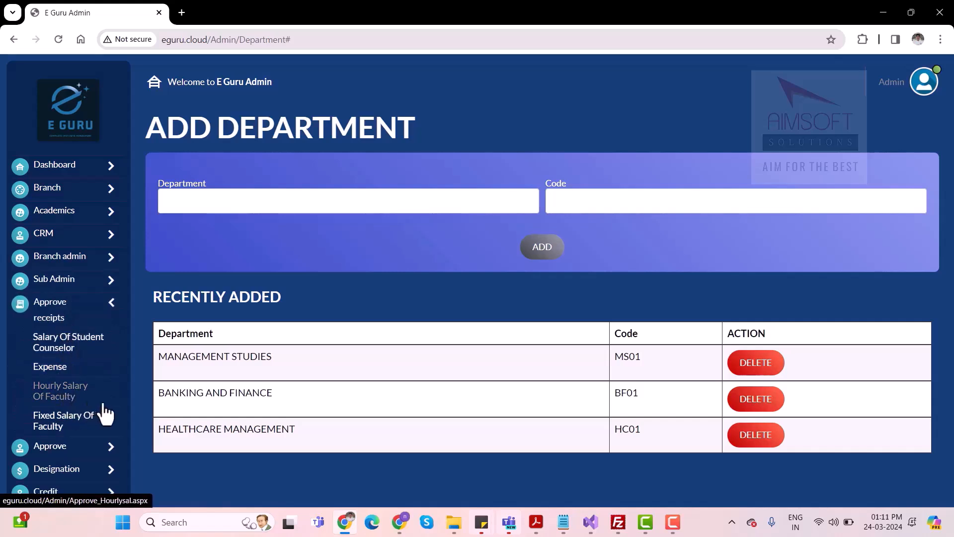
left_click(68, 446)
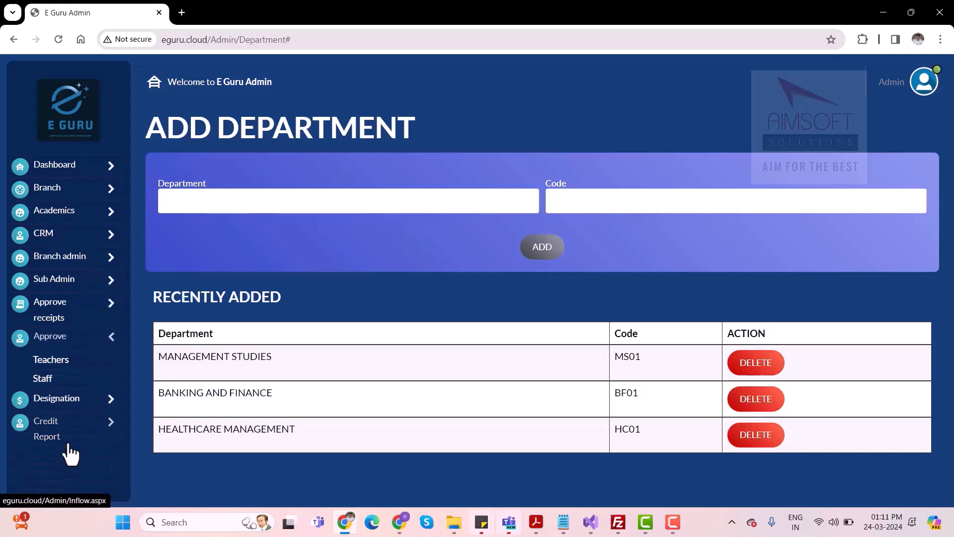
left_click(46, 381)
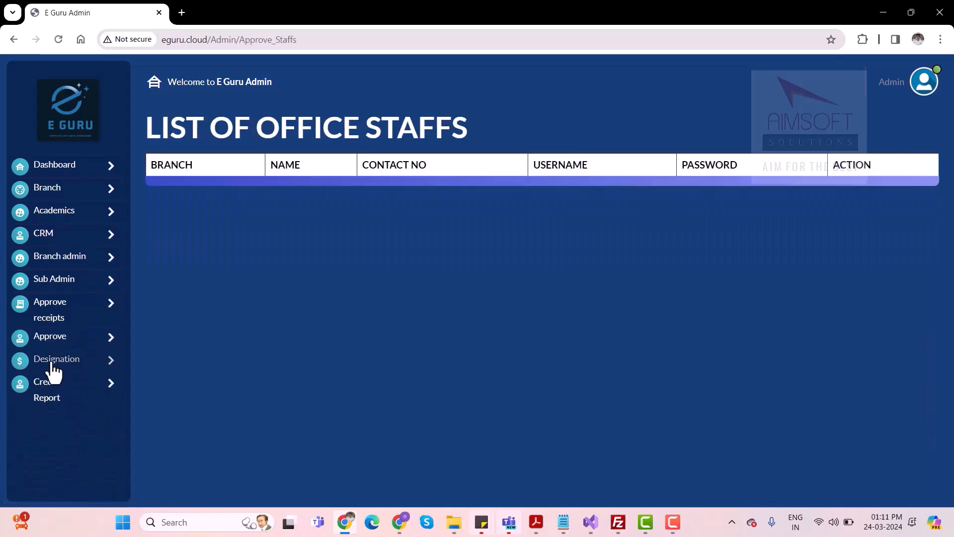
left_click(51, 401)
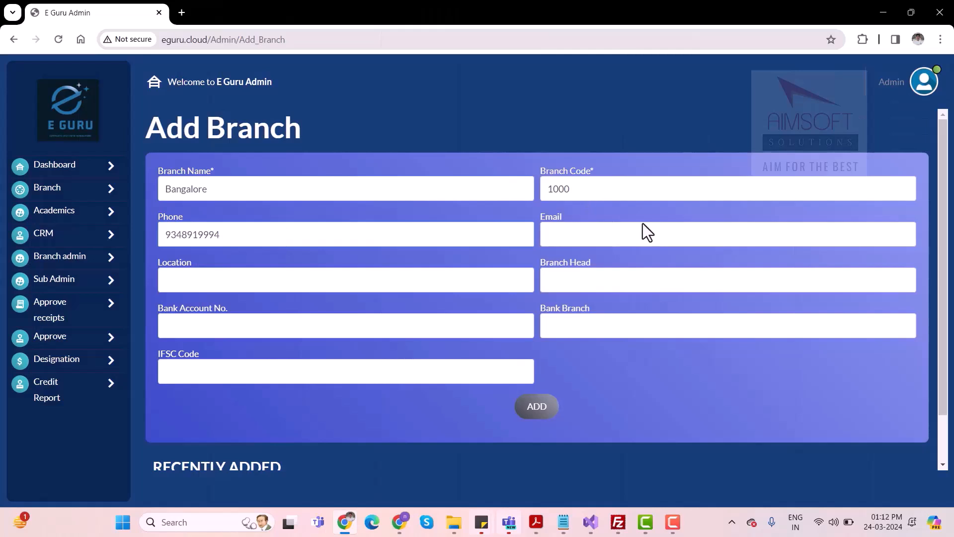
Enter the e-mail address for the new Bangalore branch with code 1000.
left_click(575, 239)
type("hit")
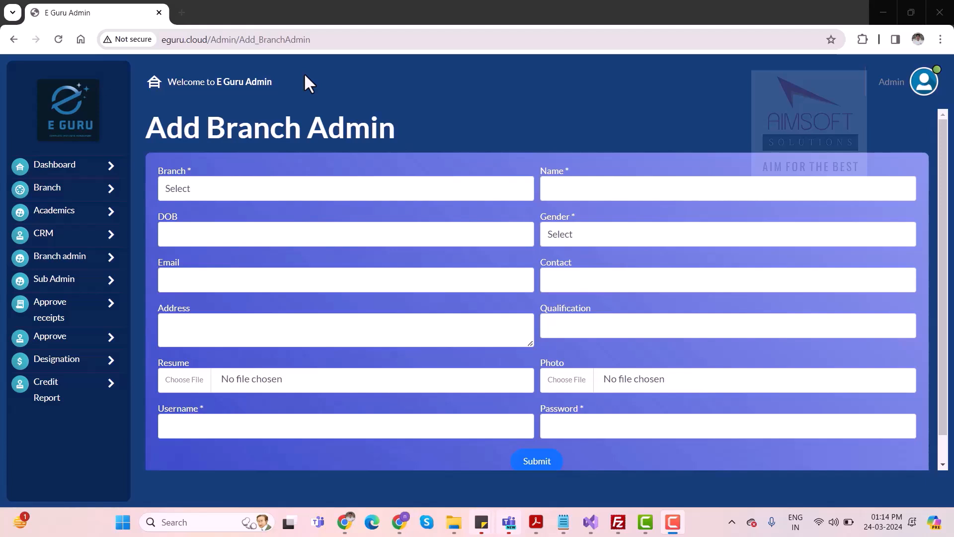
Add a male branch admin for Bangalore with qualification B Tech, entering the name, date of birth, contact details, address, username and password.
left_click(237, 192)
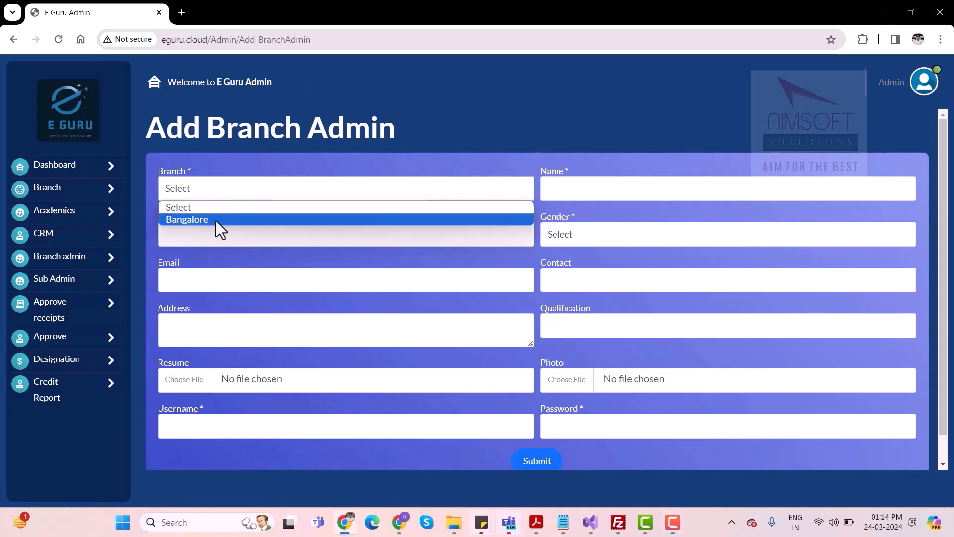
left_click(203, 220)
left_click(554, 190)
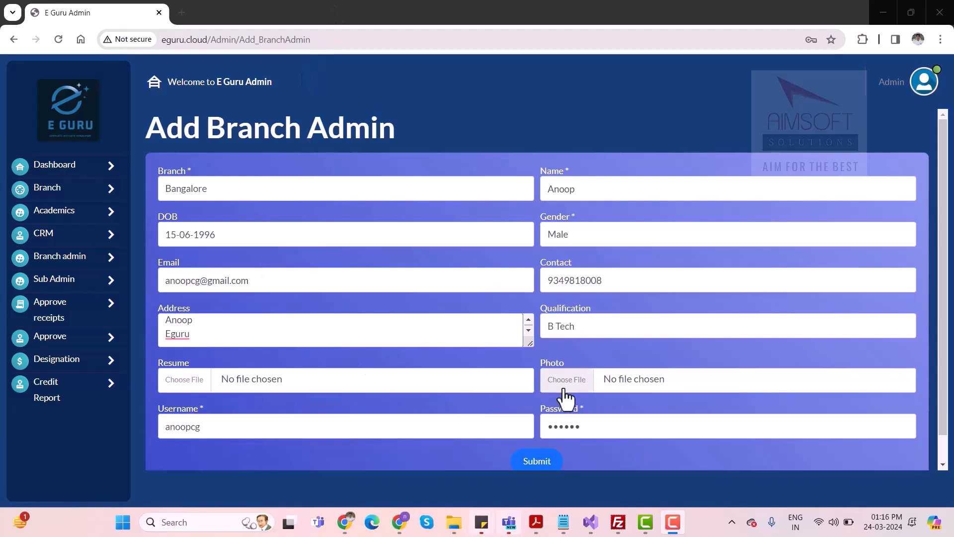
left_click(544, 465)
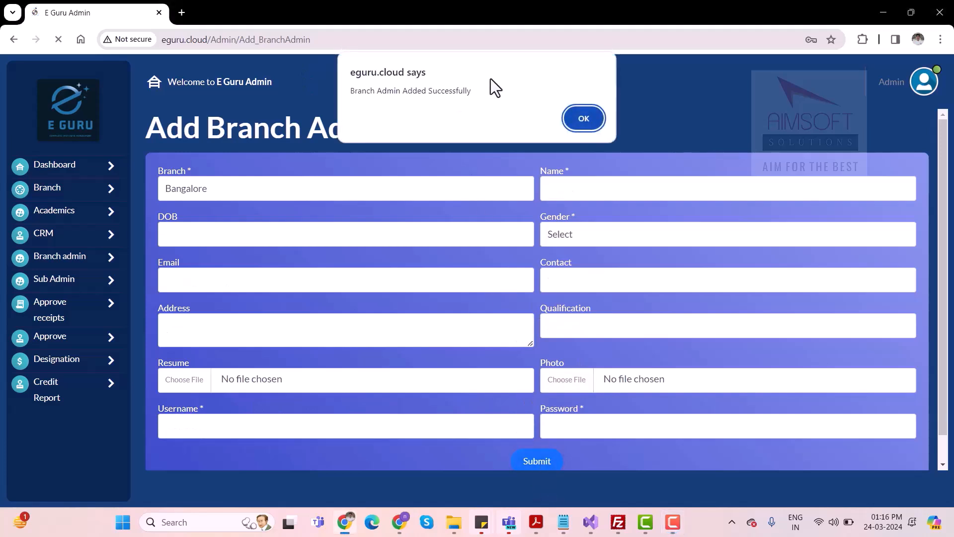
left_click(576, 119)
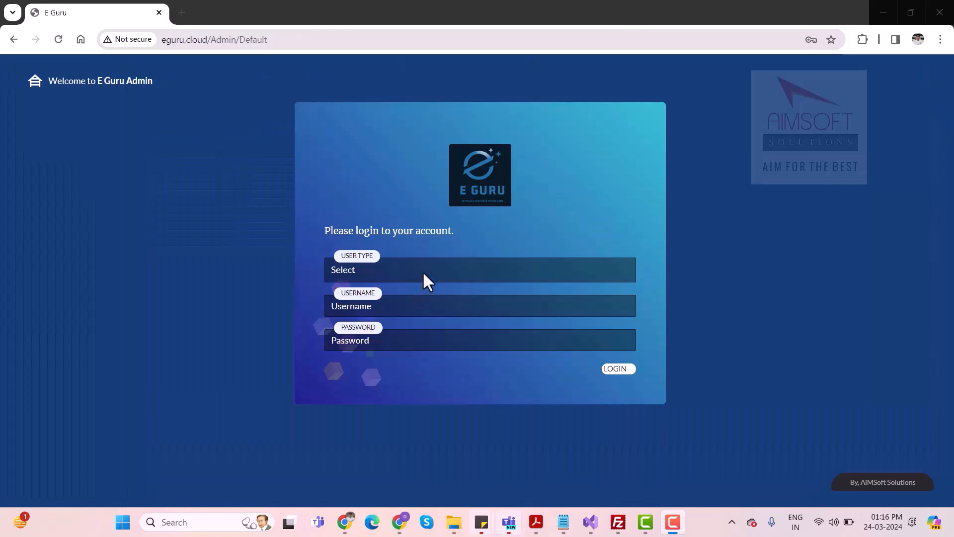
Log in as Branch Admin with the username and password, and look through the Teacher and Office Staff options.
left_click(423, 270)
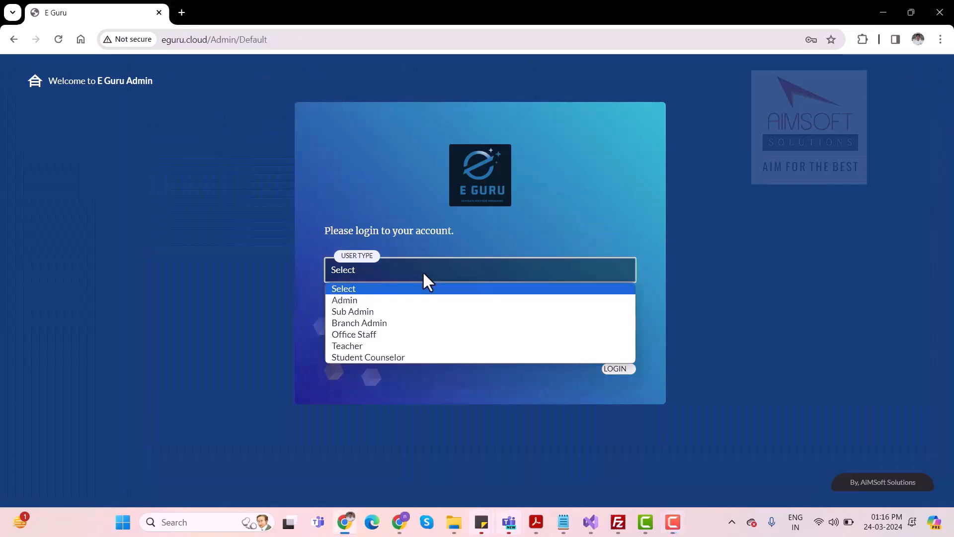
left_click(389, 323)
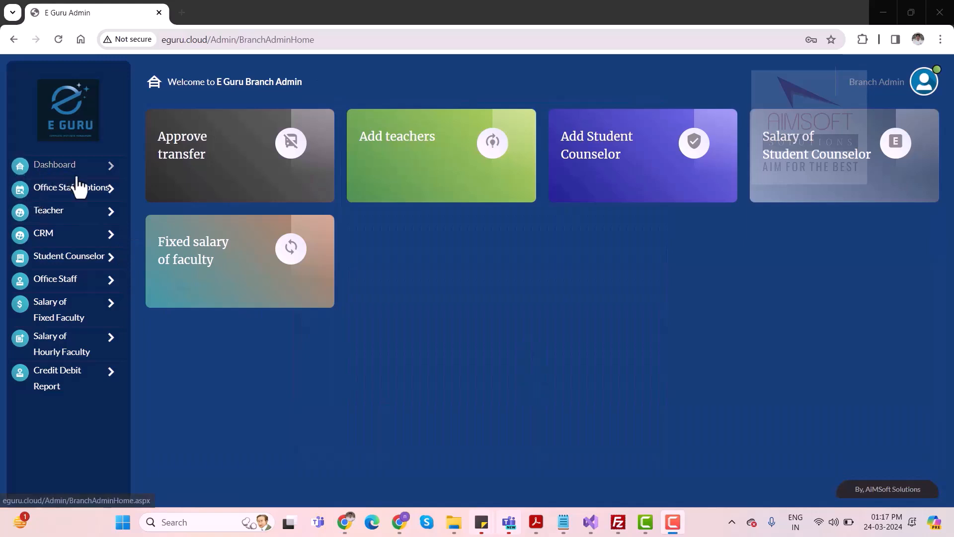
left_click(79, 215)
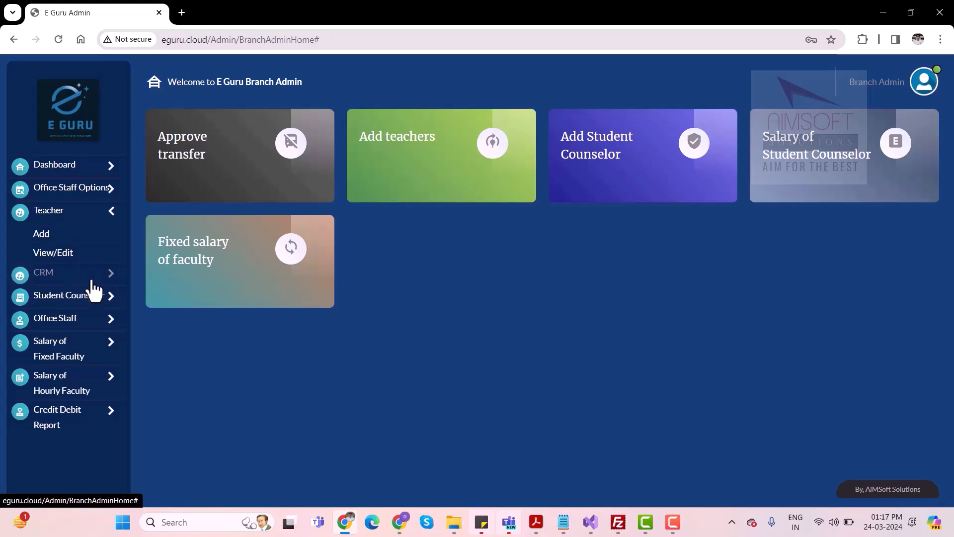
left_click(79, 324)
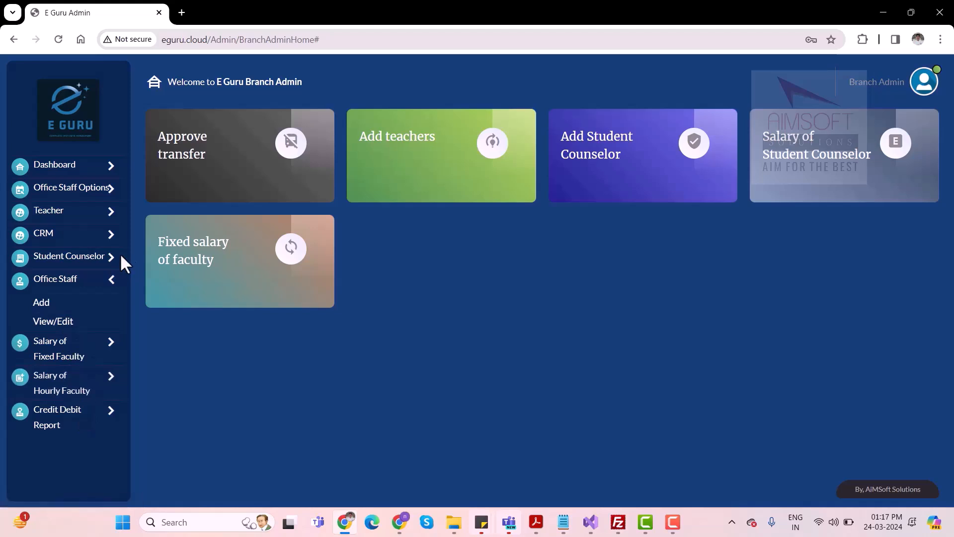
View the Office Staff dashboard and return to the branch admin's main menu.
left_click(130, 214)
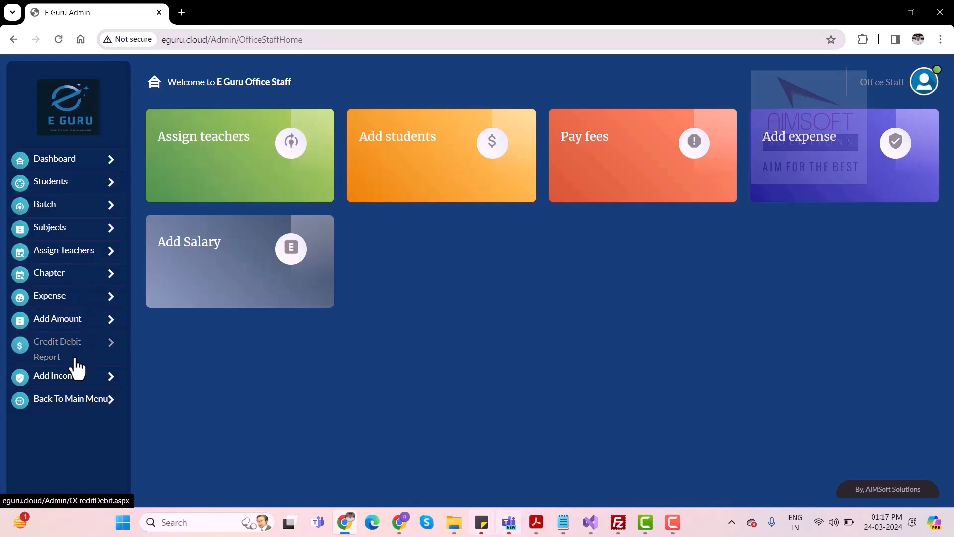
left_click(64, 173)
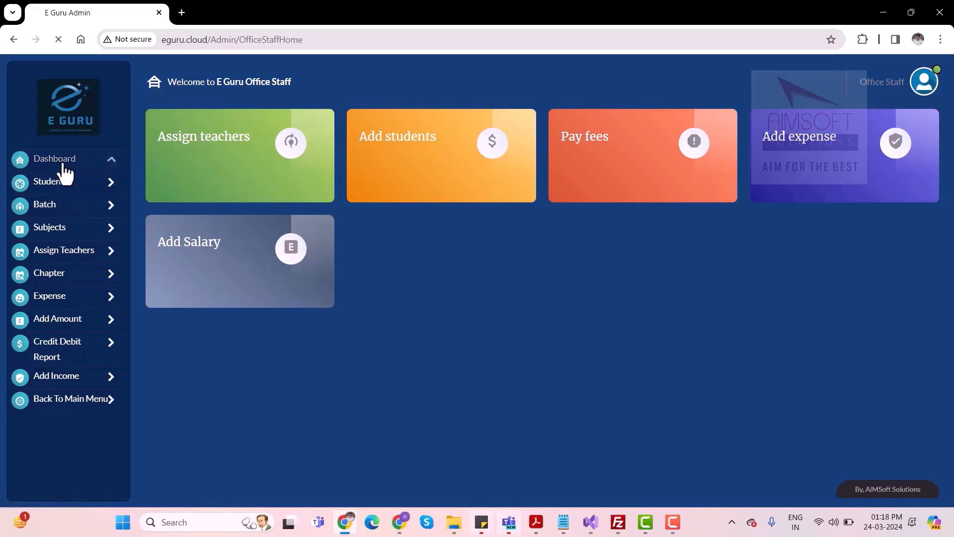
left_click(69, 402)
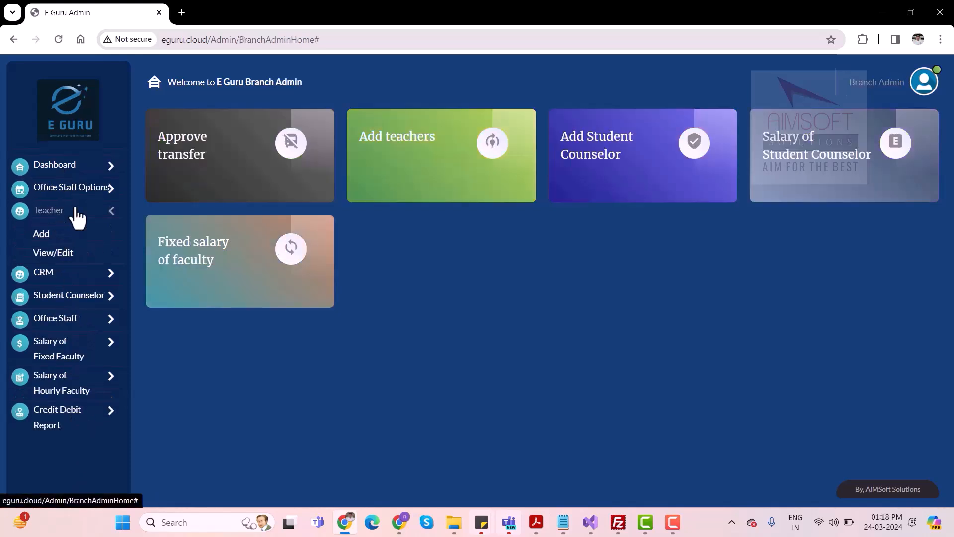
Add a male M Tech teacher joining 12/05/2020, subject Machine Leaning, fixed salary 35,000, with the name, birth date, contact details, username and password.
left_click(58, 237)
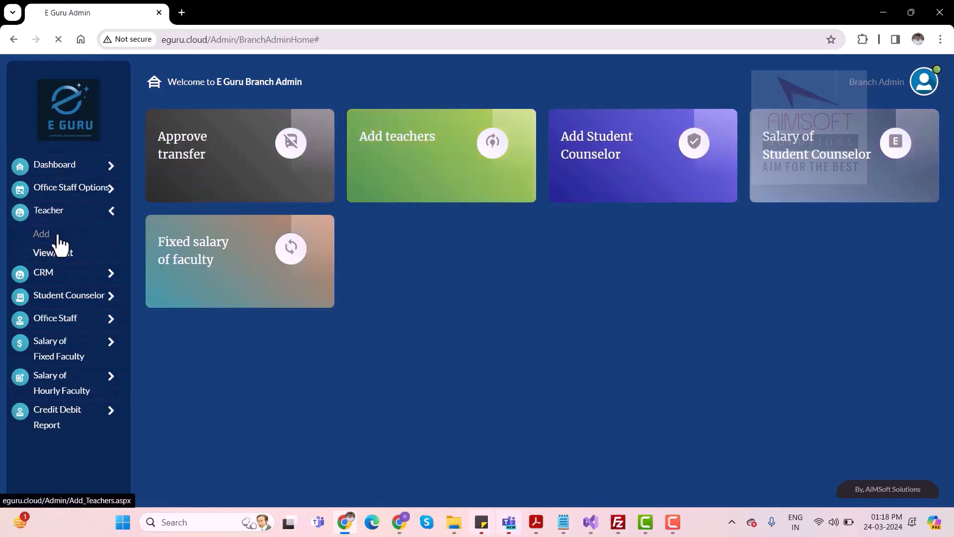
scroll(415, 133, "down", 3)
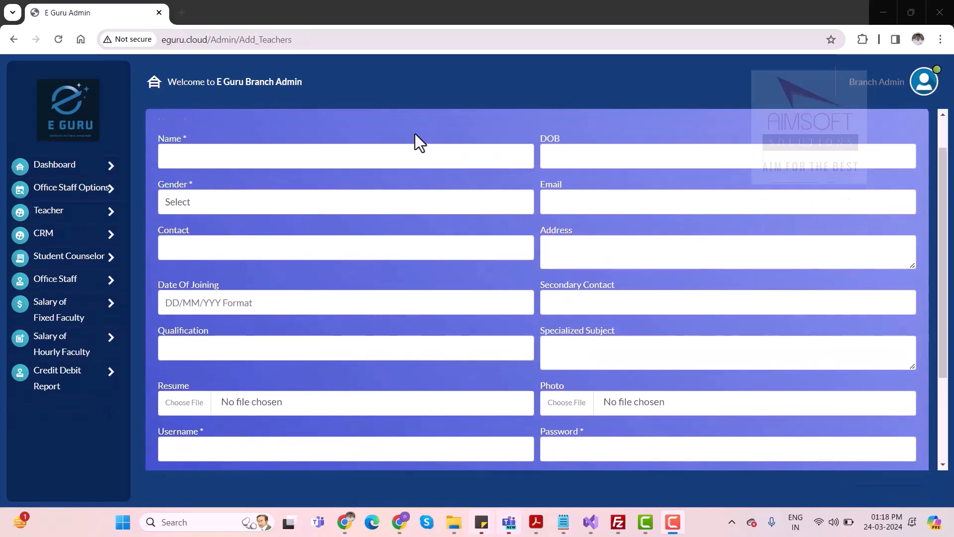
scroll(415, 133, "up", 3)
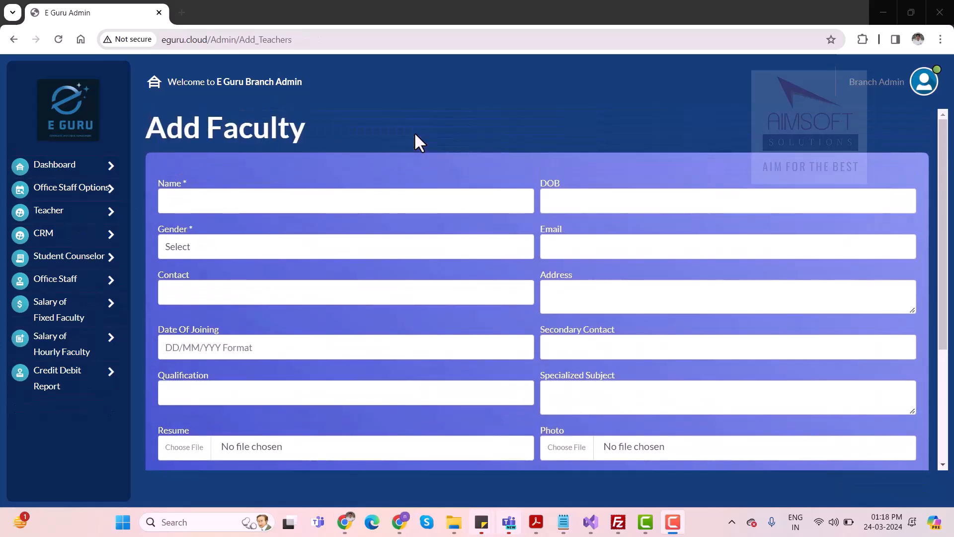
scroll(415, 135, "down", 4)
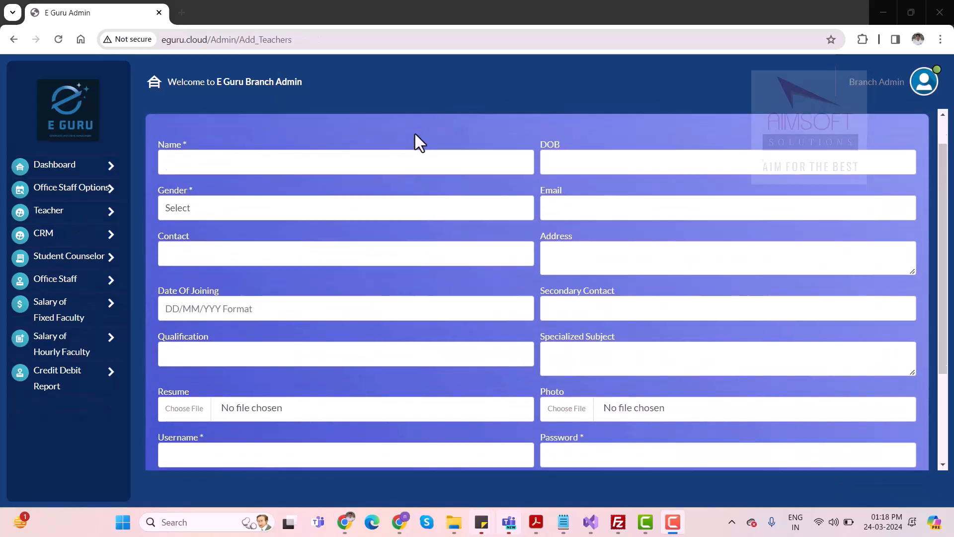
scroll(415, 134, "up", 3)
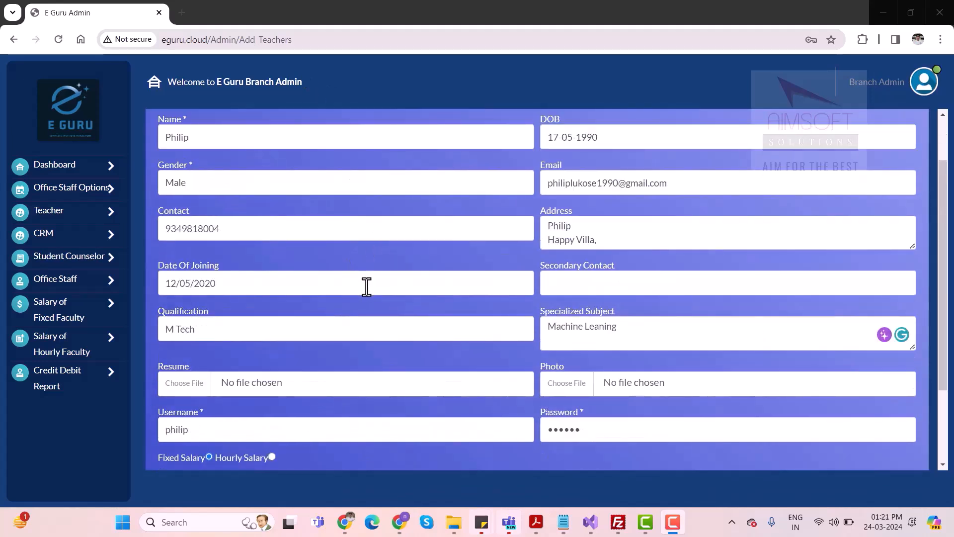
scroll(367, 287, "down", 2)
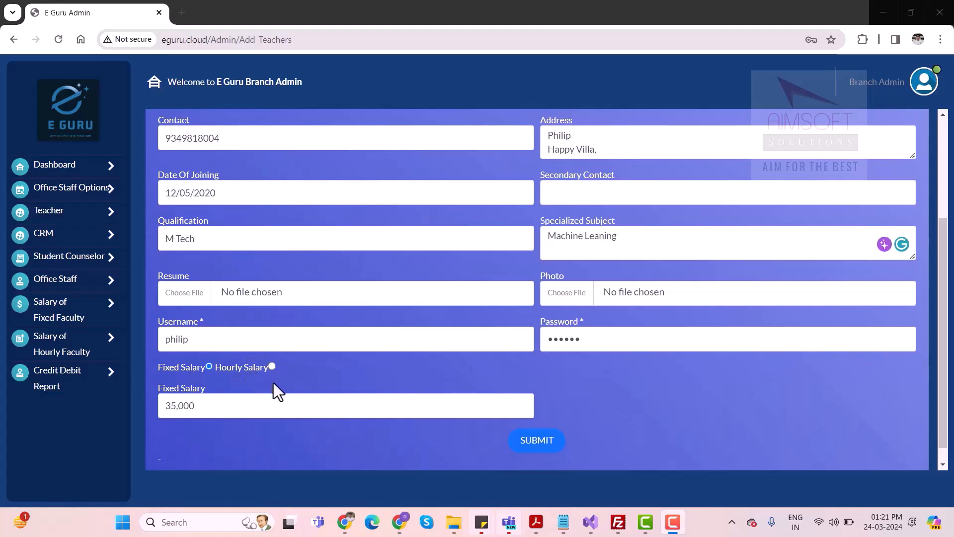
scroll(368, 418, "up", 1)
scroll(419, 435, "down", 2)
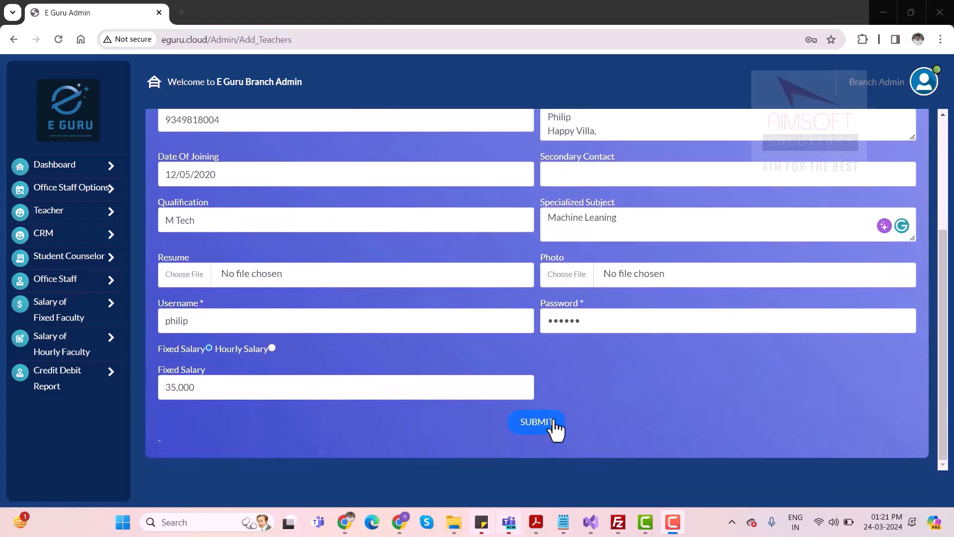
left_click(531, 418)
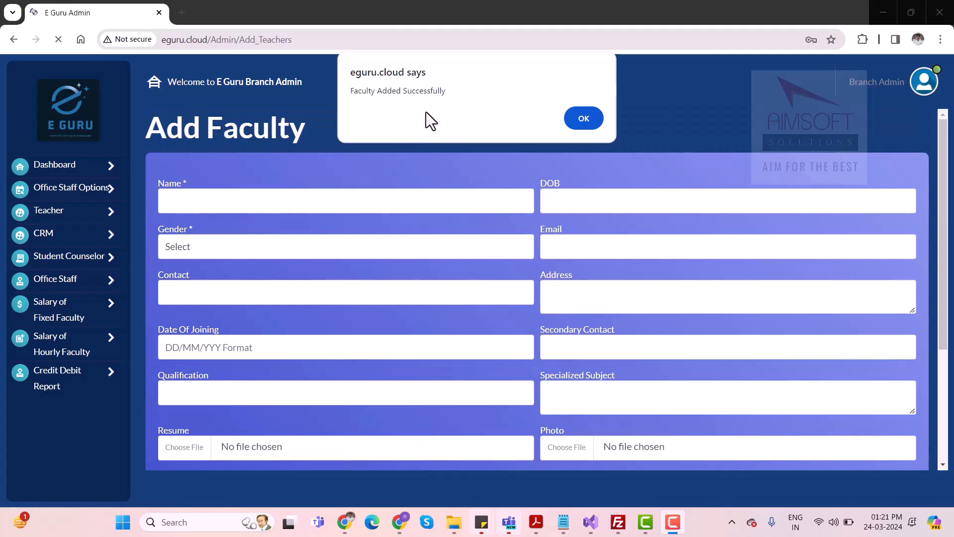
key("Return")
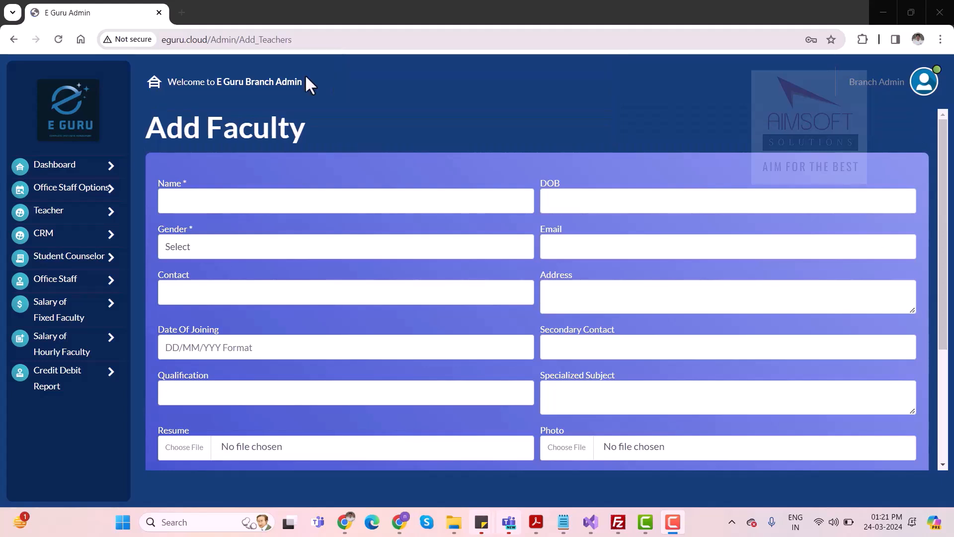
Open the form for adding office staff and enter a male Clerk's name, birth date, contact details, address, salary 17000, username and password.
left_click(59, 281)
left_click(41, 309)
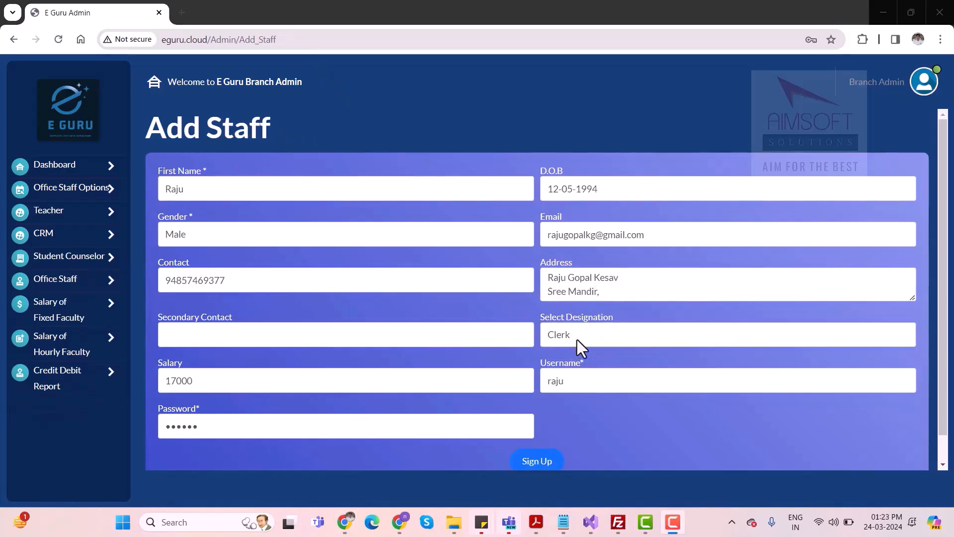
Try the COORDINATOR designation with a salary of 25000, and set the staff member back to Clerk with 17000.
left_click(577, 340)
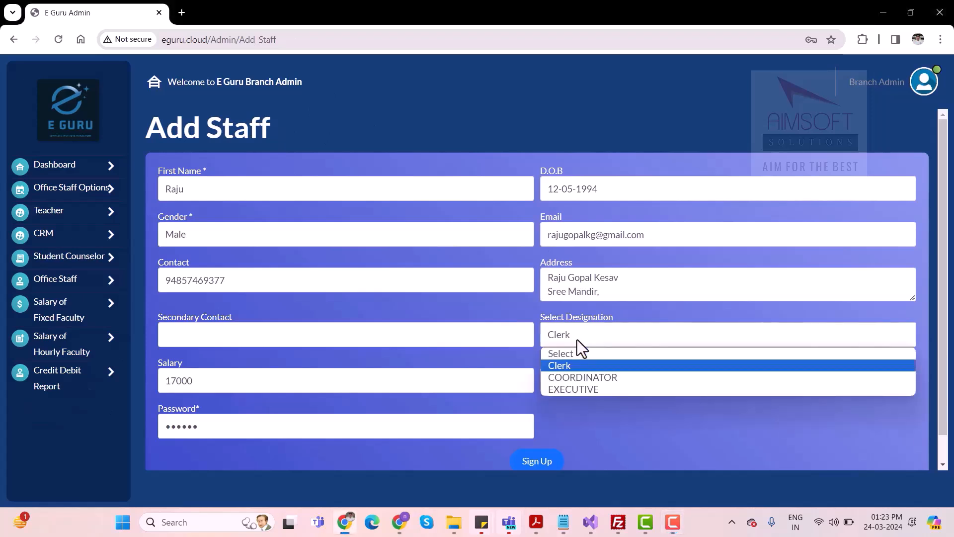
left_click(573, 377)
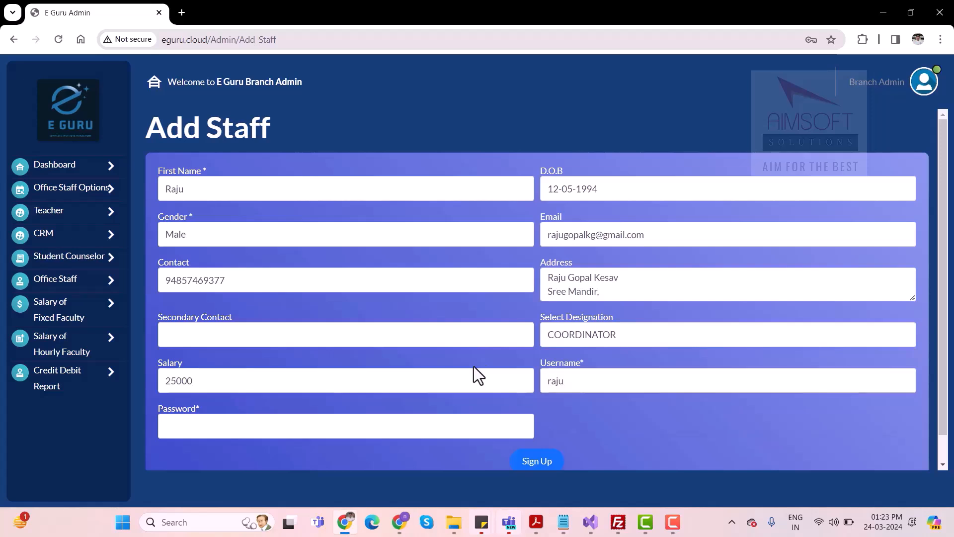
double_click(249, 379)
type("25000")
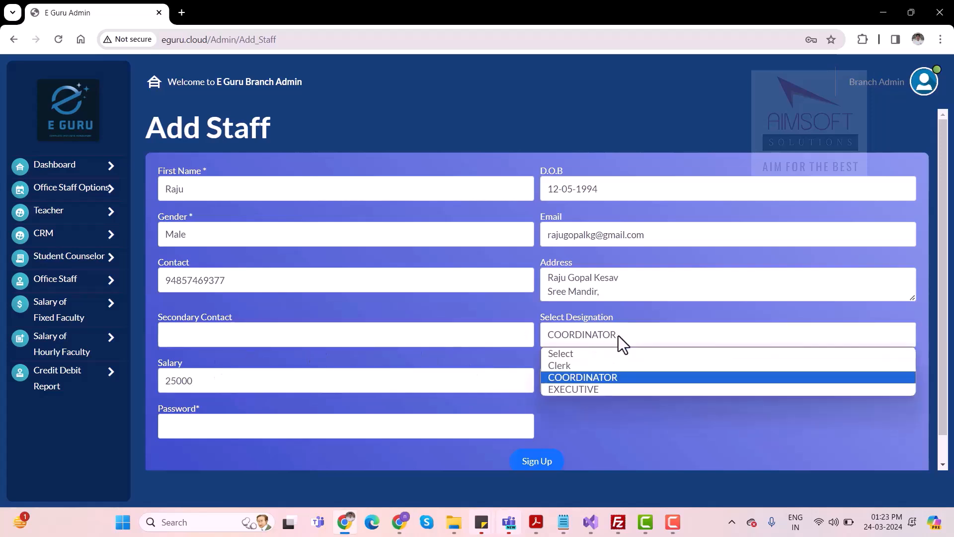
left_click(618, 336)
left_click(577, 366)
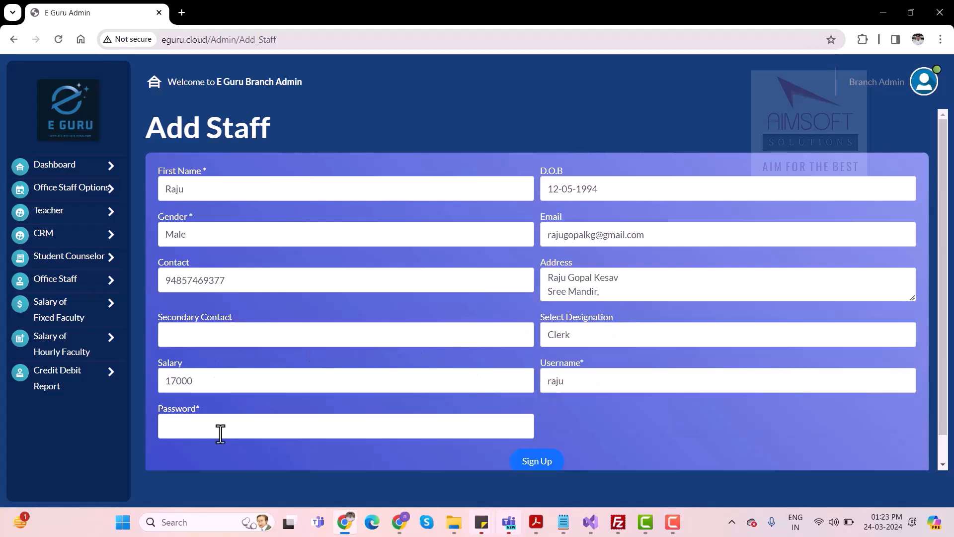
Enter the clerk's account password, review the form and submit the new office staff record.
left_click(188, 430)
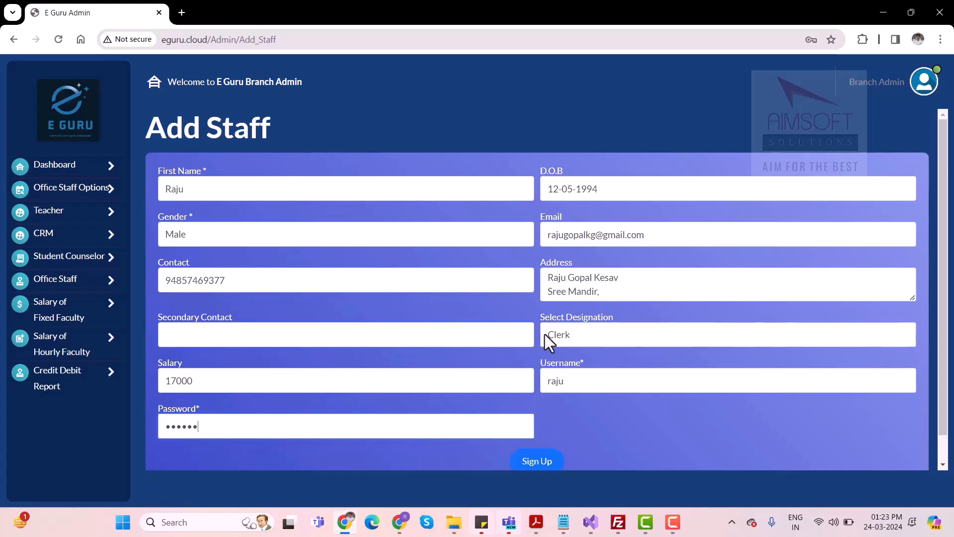
scroll(545, 334, "down", 1)
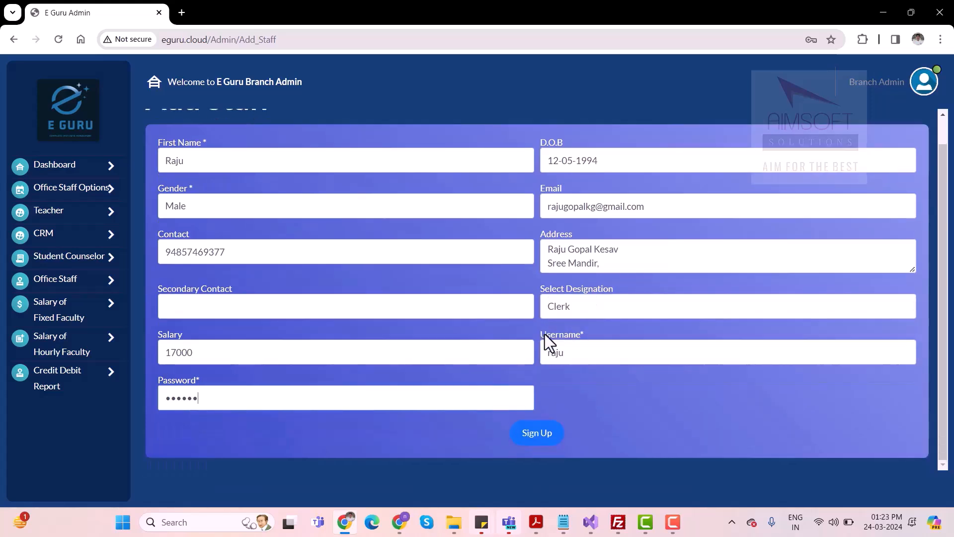
scroll(545, 334, "up", 1)
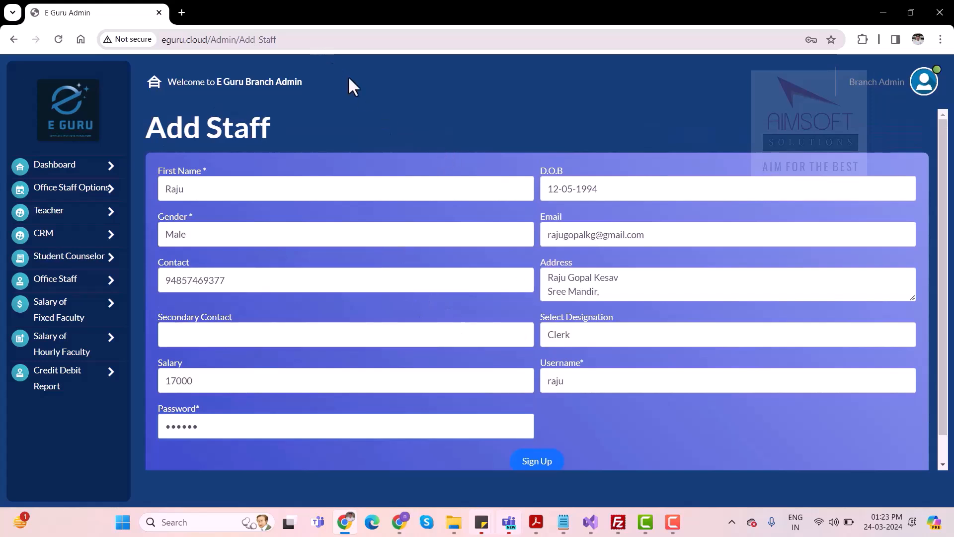
key("Return")
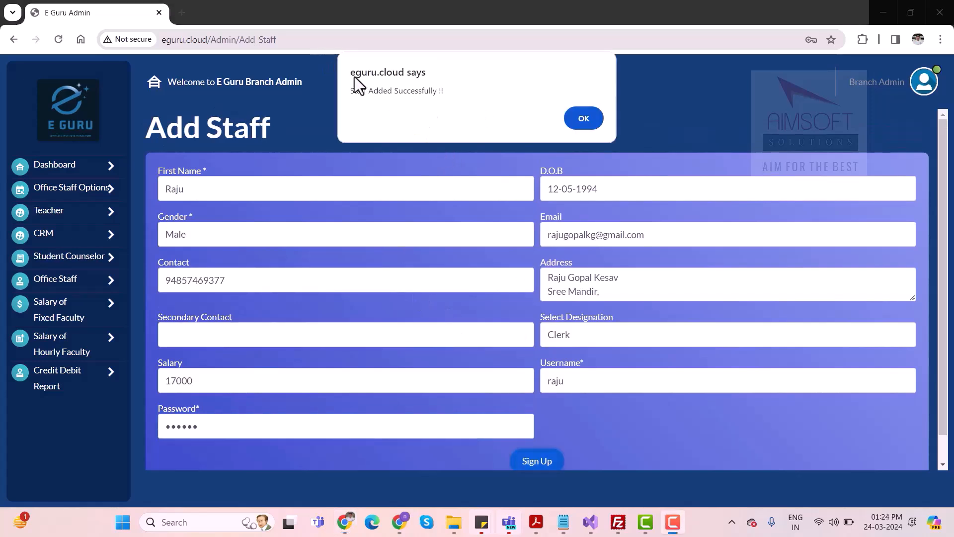
key("Return")
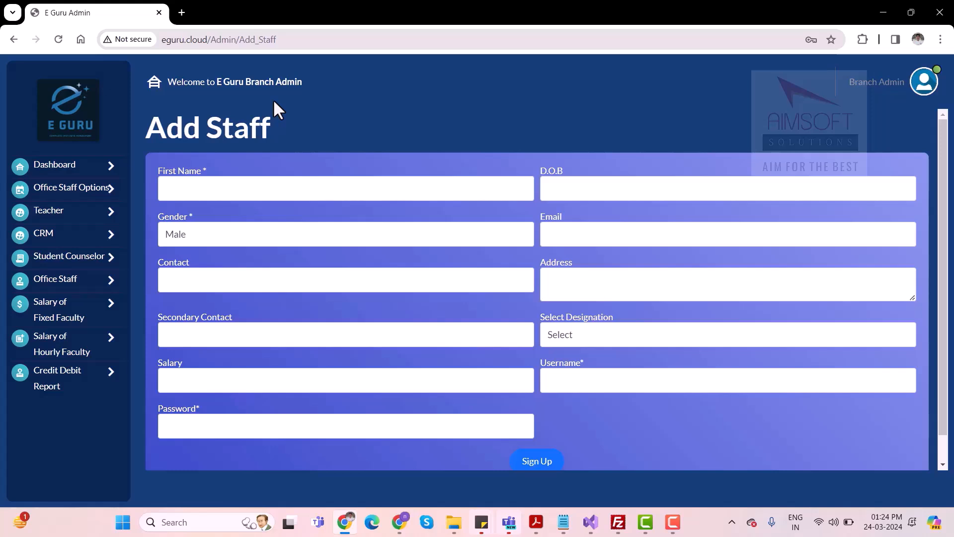
Add a female student counselor with salary 25000, entering the name, birth date, contact details, address, username and password.
left_click(84, 266)
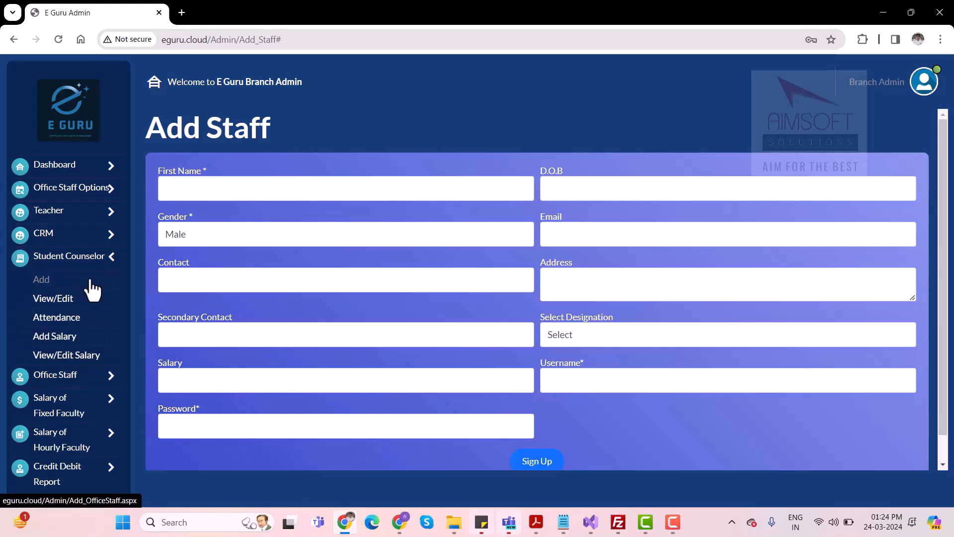
left_click(44, 287)
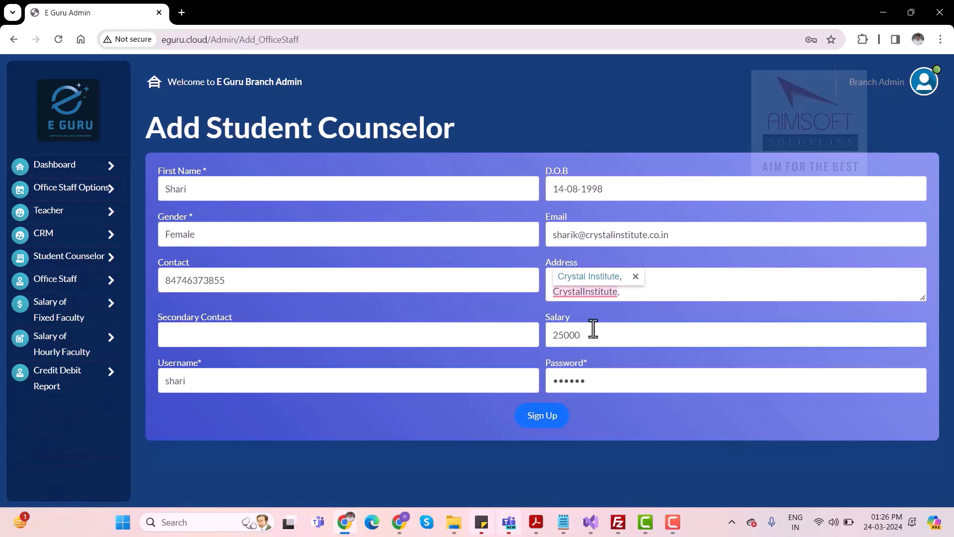
left_click(564, 336)
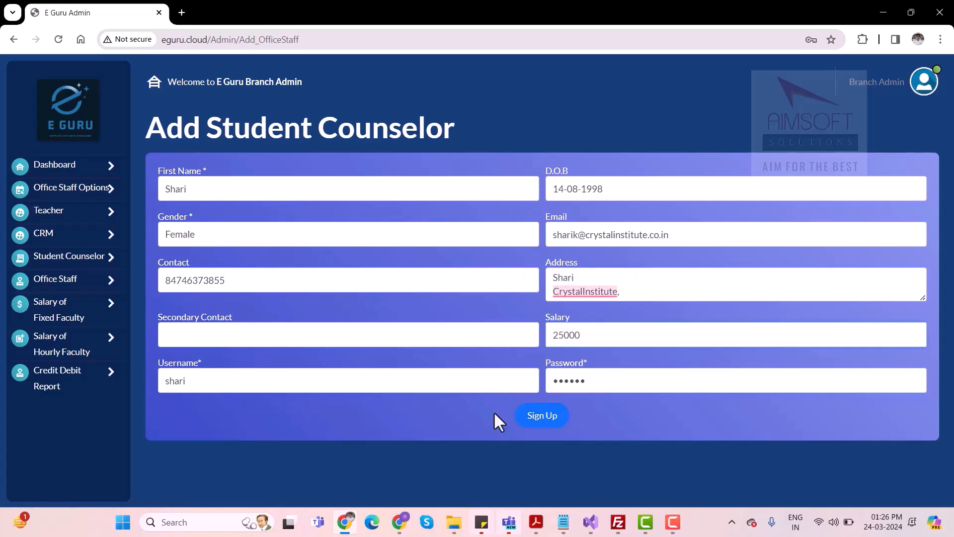
left_click(542, 416)
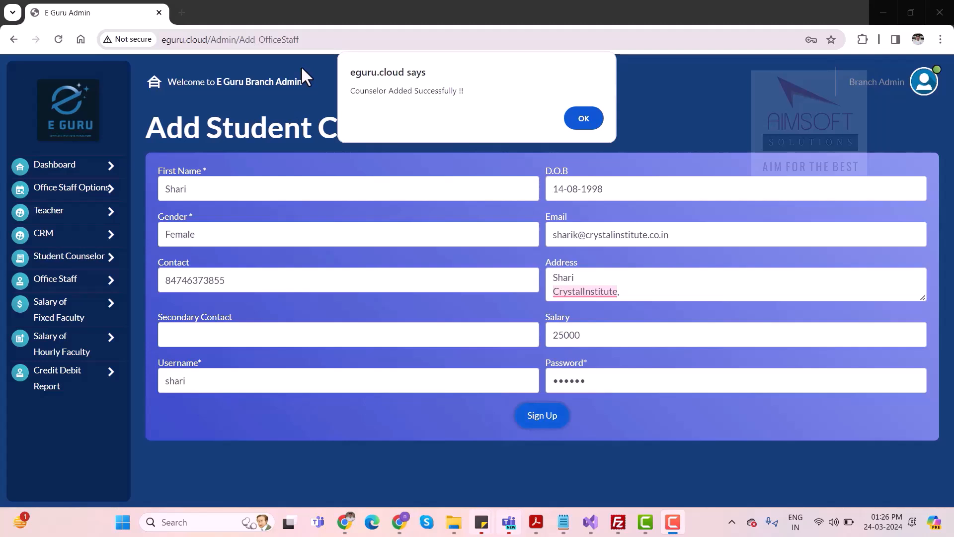
left_click(583, 118)
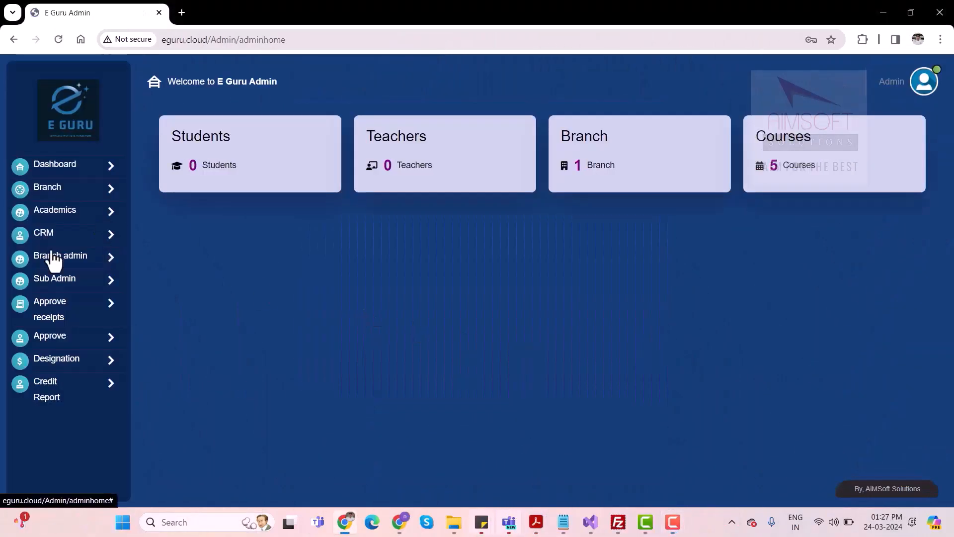
As the main admin, activate the new Bangalore teacher in the teacher approval list.
left_click(65, 343)
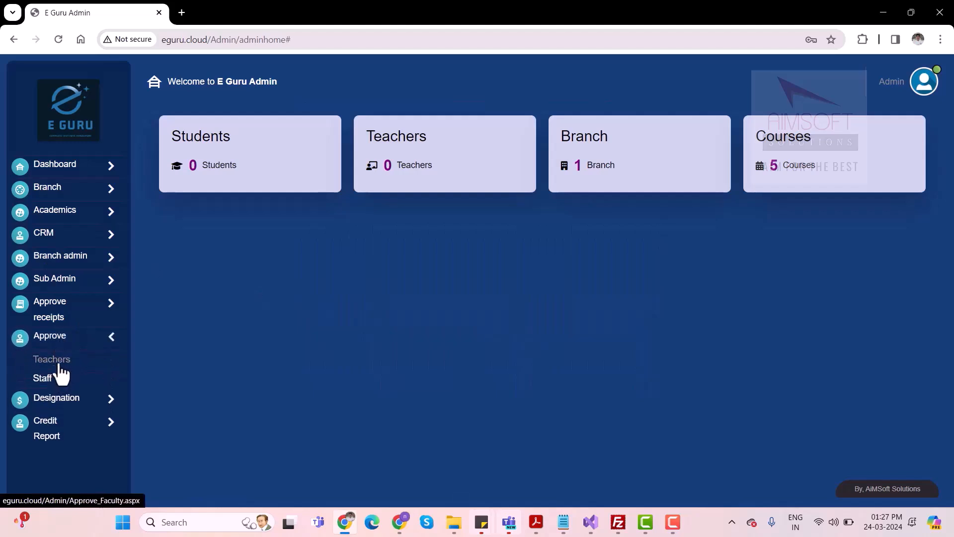
left_click(58, 366)
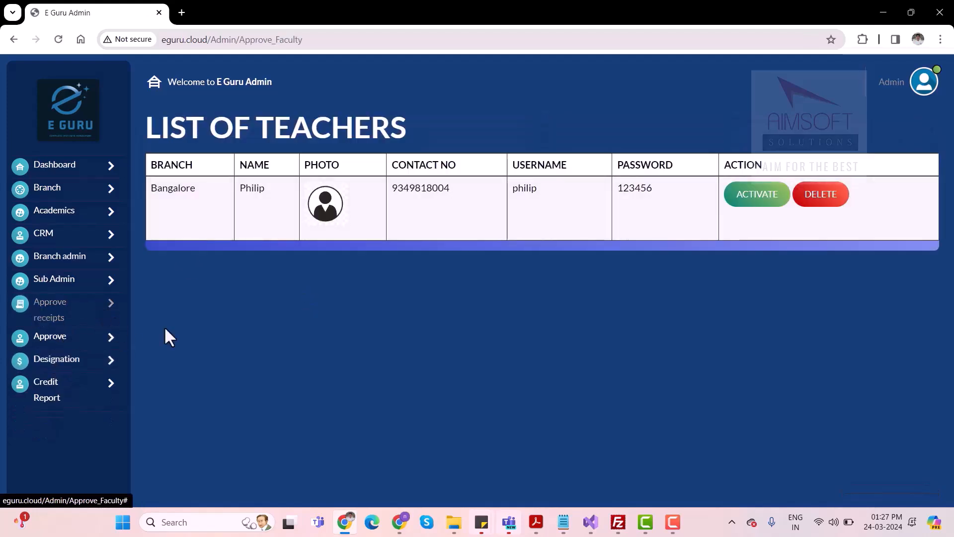
left_click(764, 202)
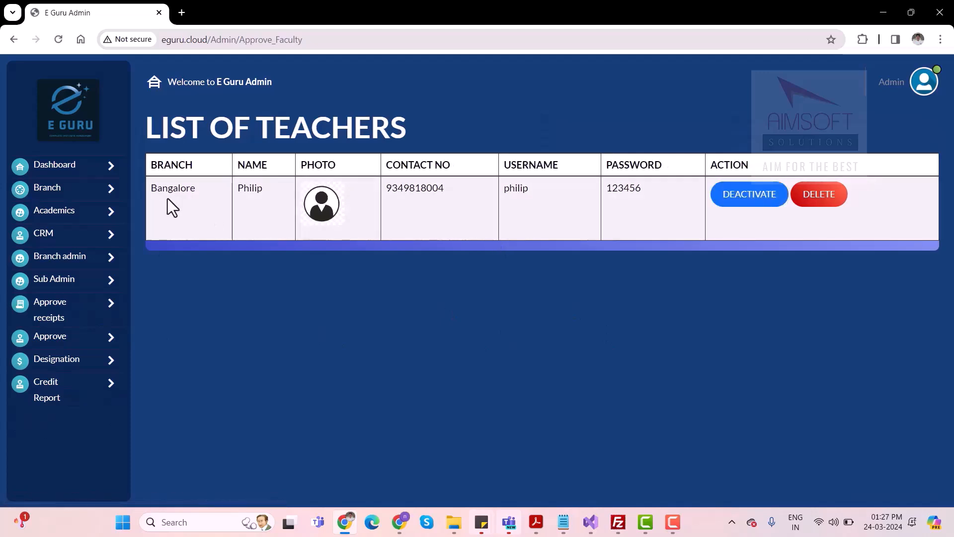
Activate both new Bangalore staff accounts, the counselor and the clerk, in the office staff approval list.
left_click(66, 346)
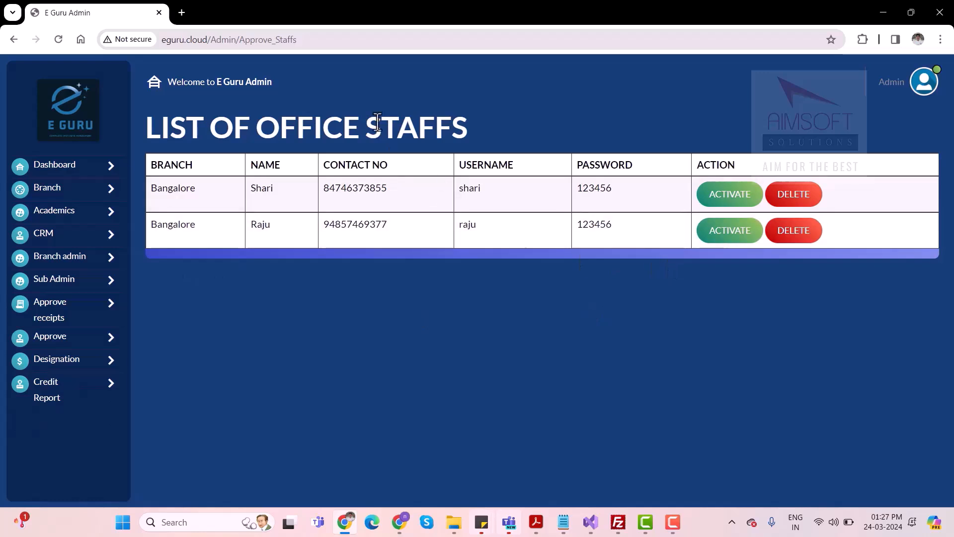
left_click(734, 201)
left_click(720, 231)
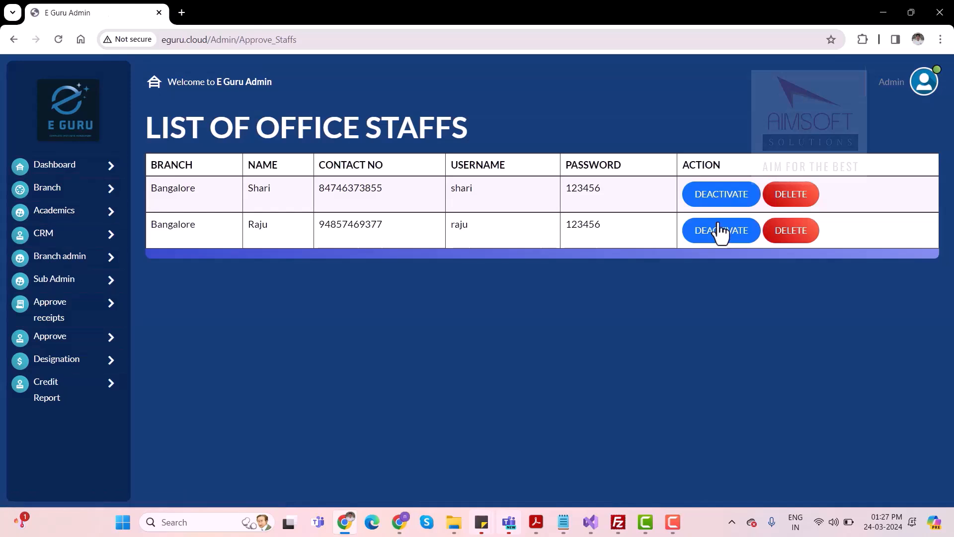
key("F10")
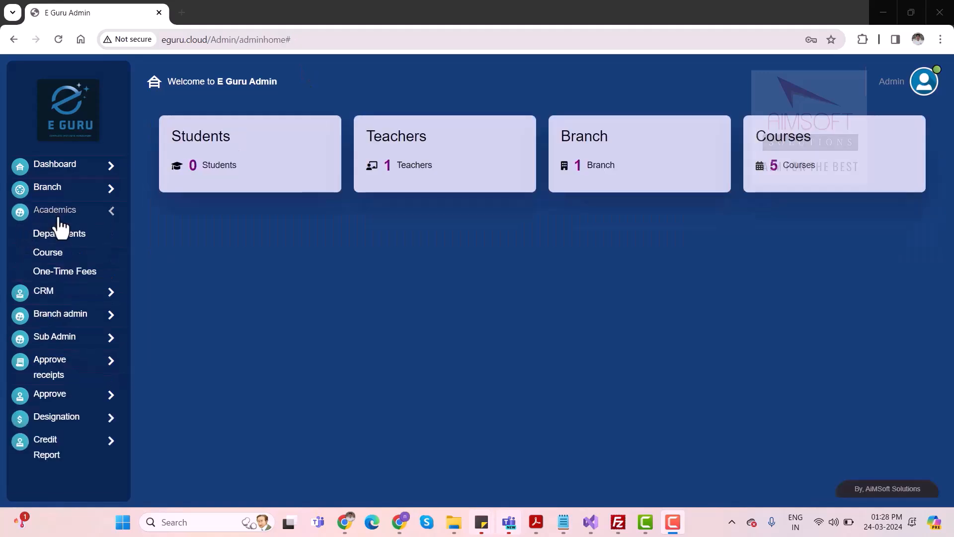
Look through the Academics options and view the Departments page with its recently added departments.
left_click(59, 218)
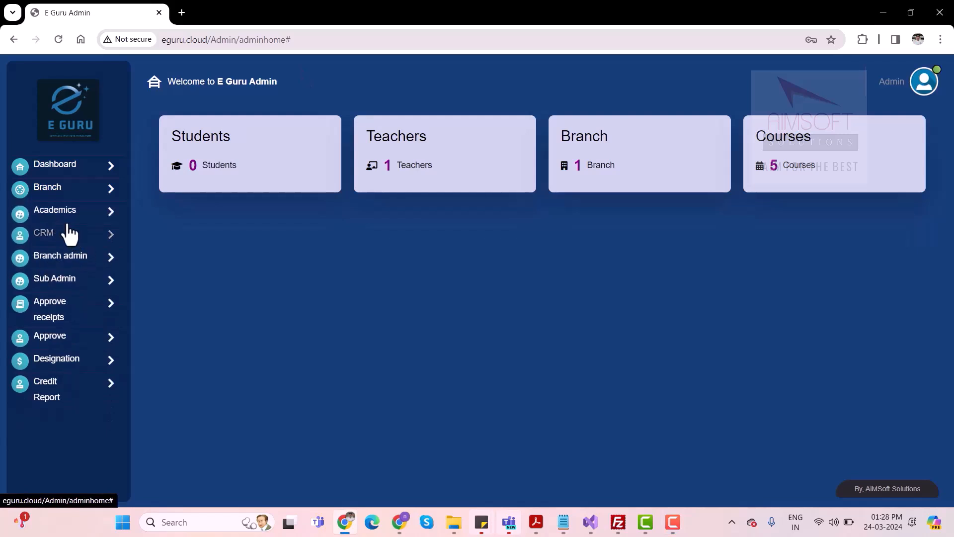
left_click(68, 219)
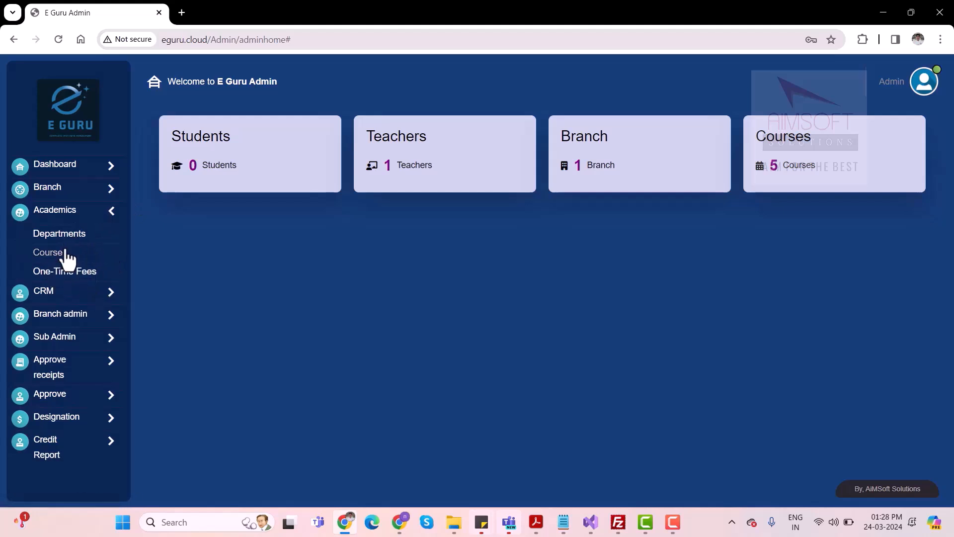
left_click(60, 235)
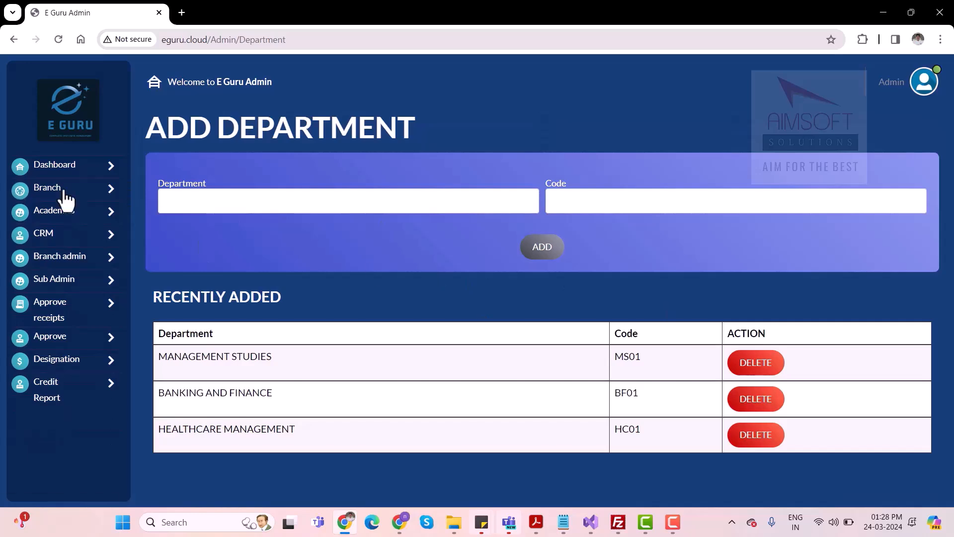
Start a new course named Finance under the BANKING AND FINANCE department.
left_click(52, 219)
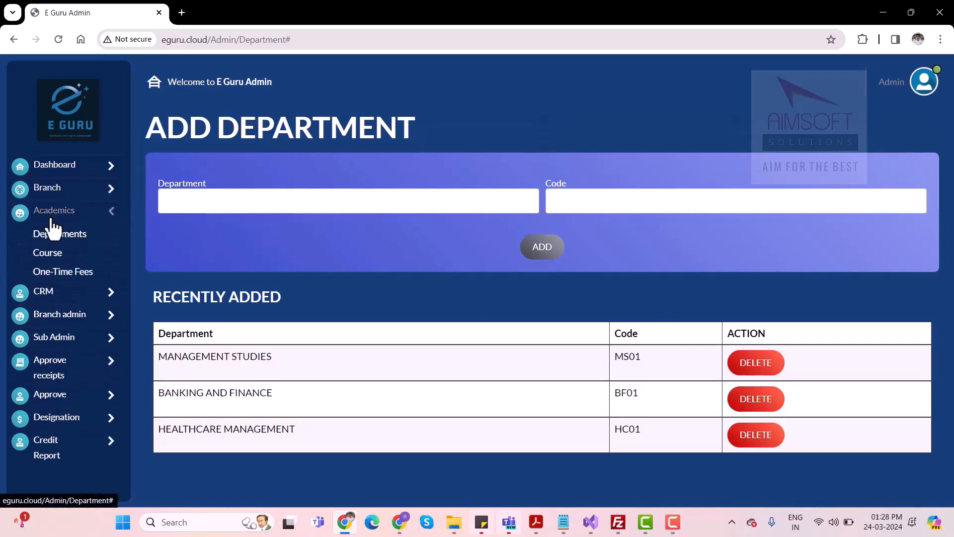
left_click(50, 253)
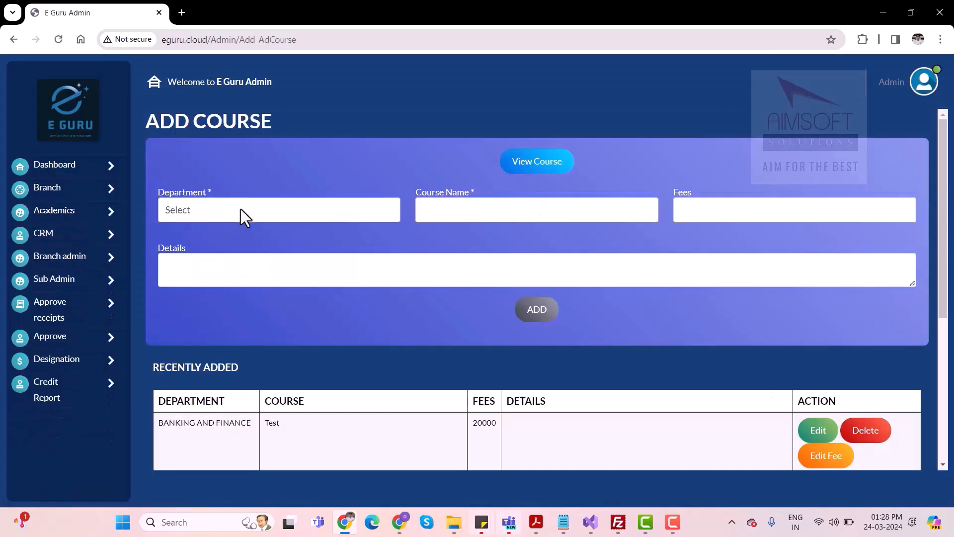
left_click(244, 208)
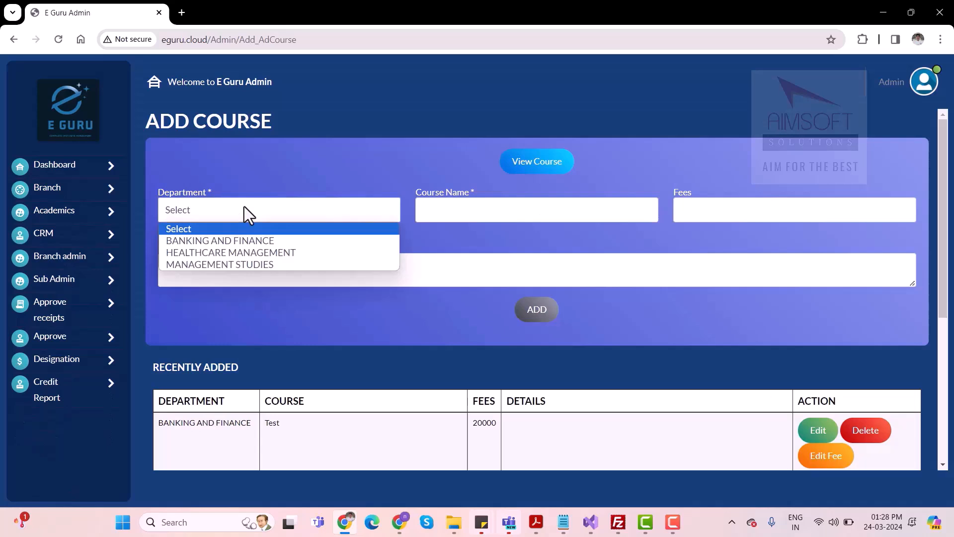
left_click(220, 243)
left_click(457, 210)
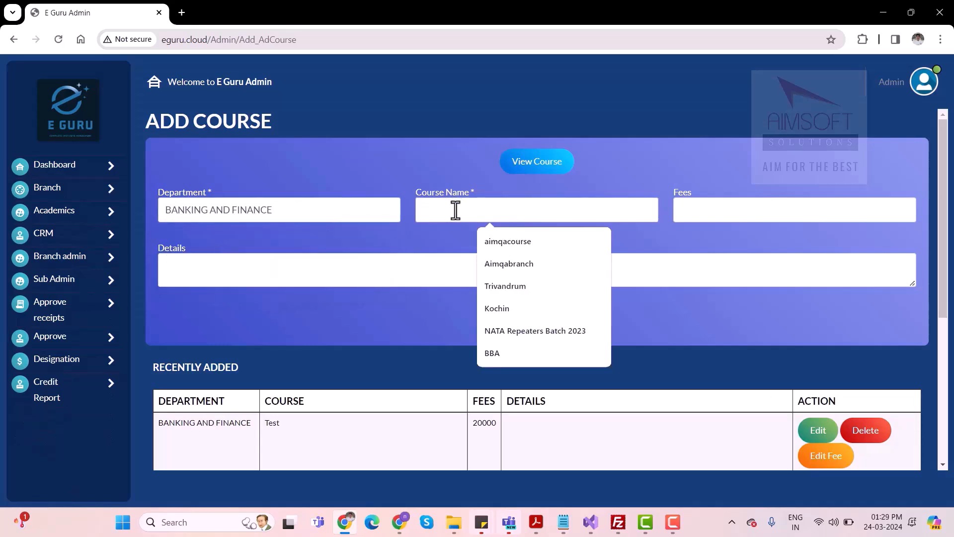
type("Finance")
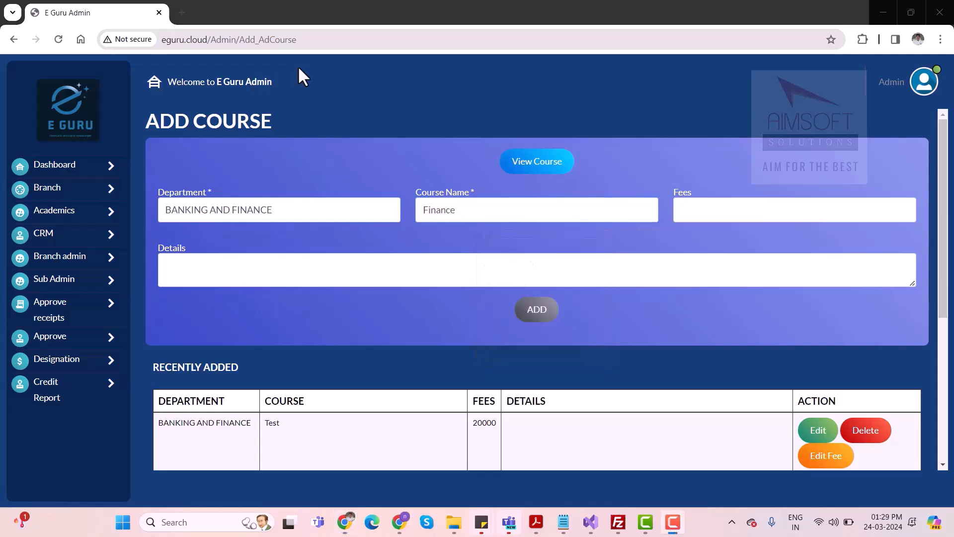
Set the Finance course fee to 40000 and add the course.
left_click(706, 208)
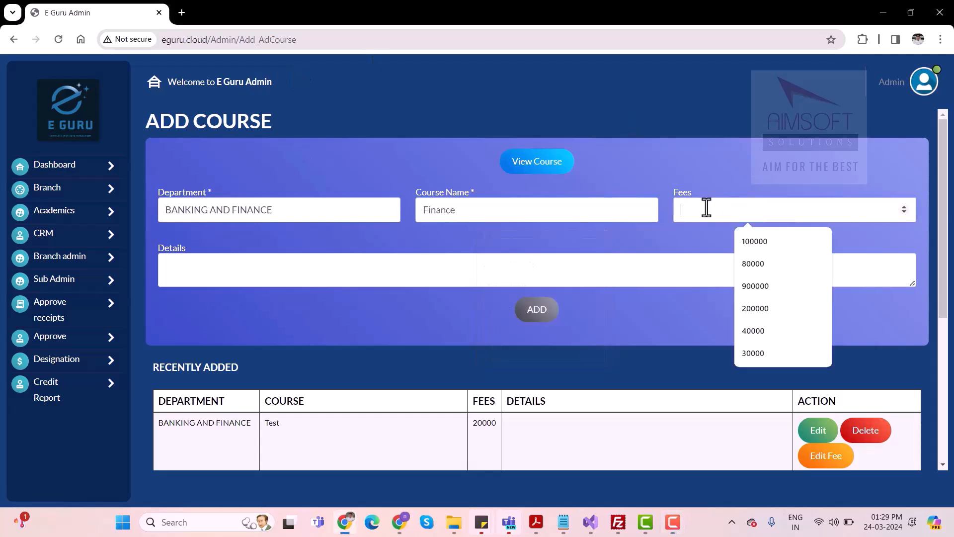
type("20")
key("BackSpace")
key("BackSpace")
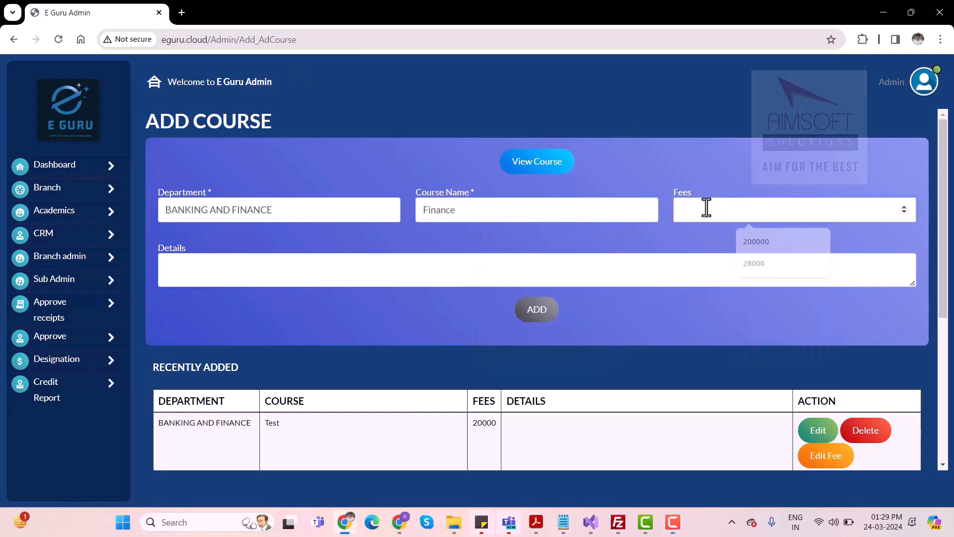
type("40000")
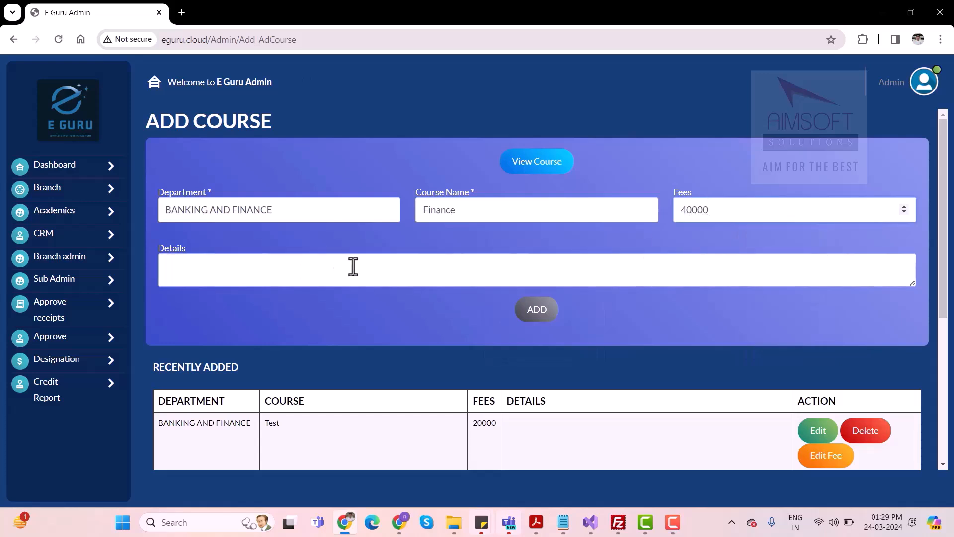
left_click(536, 315)
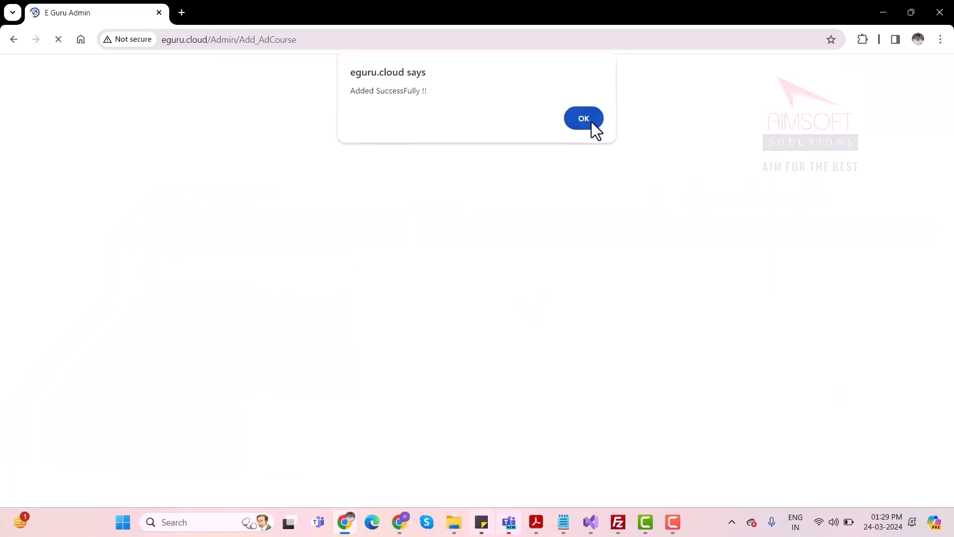
left_click(584, 120)
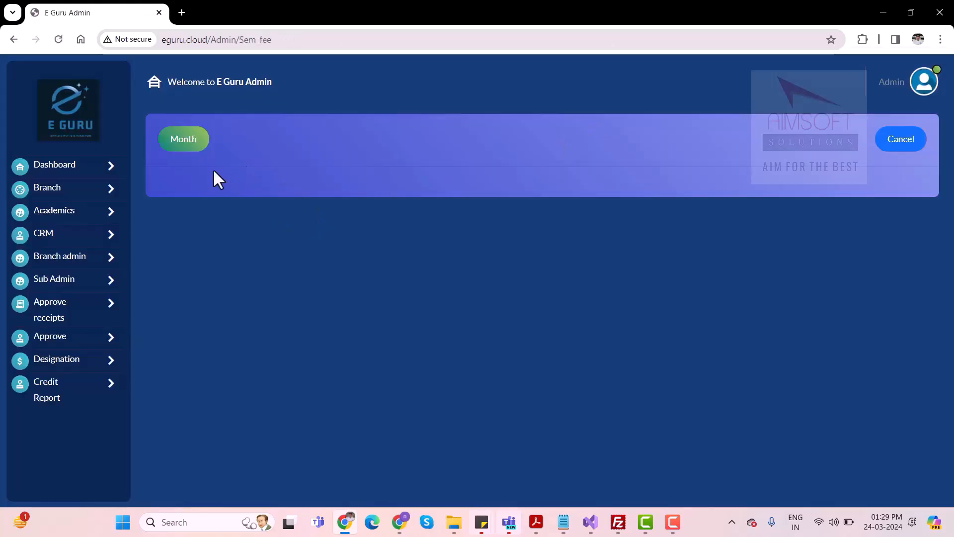
Set up the Finance course's monthly fees with 4 months, 4 of them with fees, at 10000 each, and save.
left_click(184, 141)
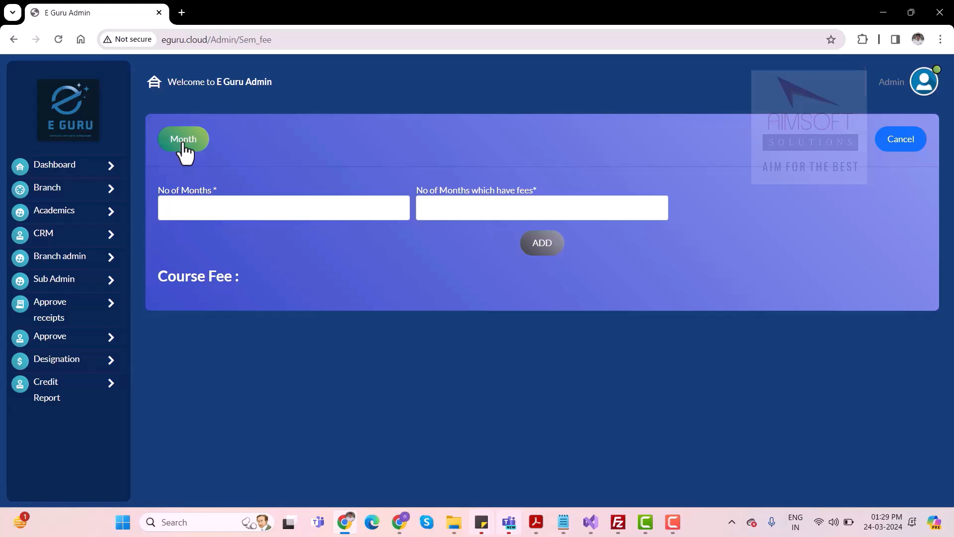
left_click(189, 209)
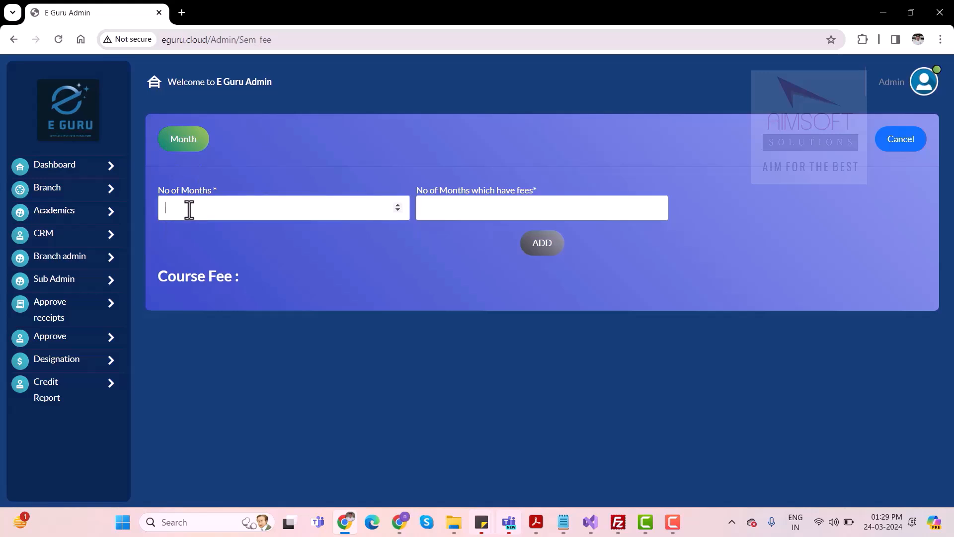
left_click(454, 206)
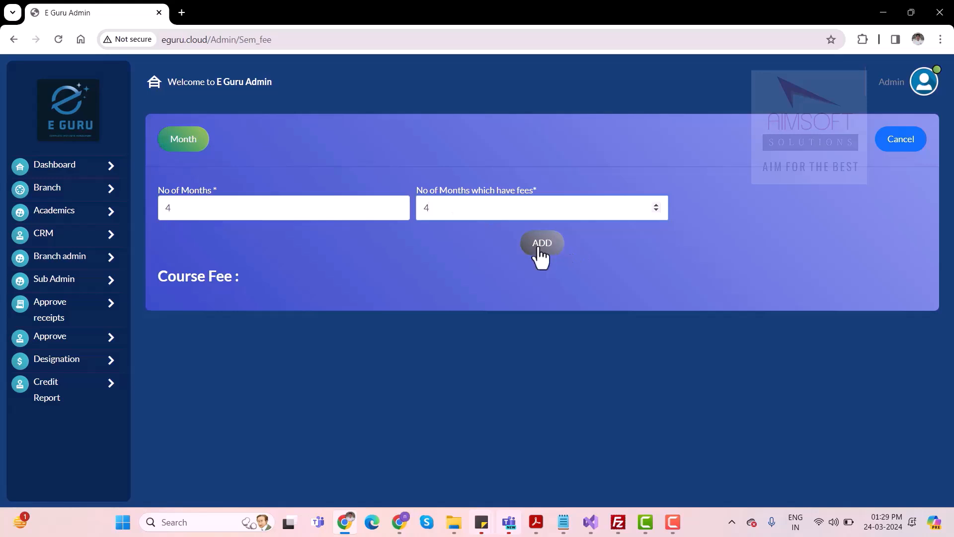
left_click(538, 248)
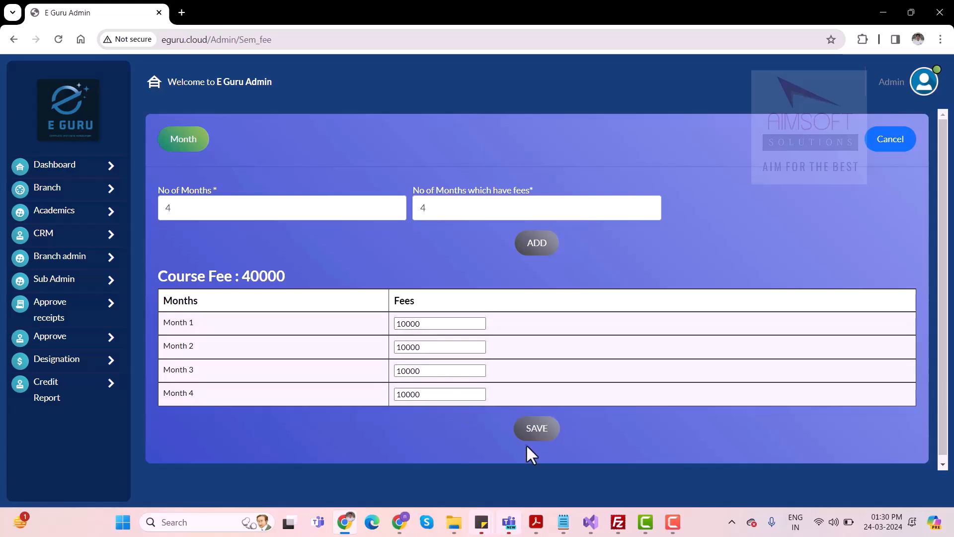
left_click(540, 441)
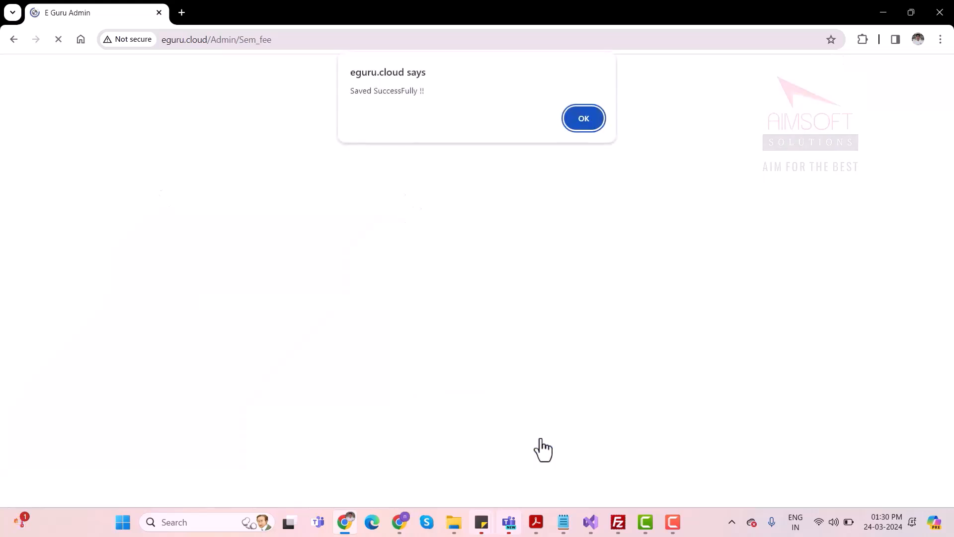
left_click(588, 121)
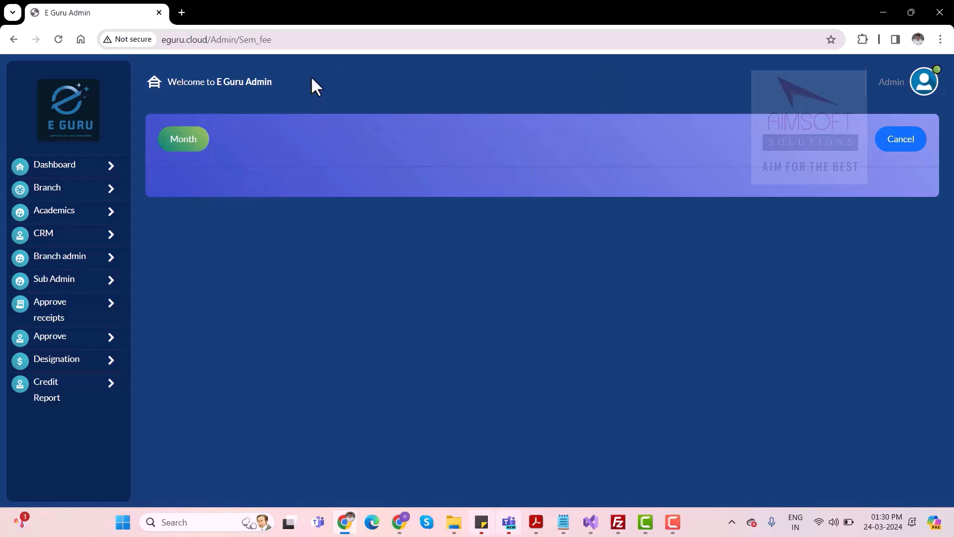
Log out of the admin account and log in as Office Staff with the staff member's username and password.
left_click(922, 88)
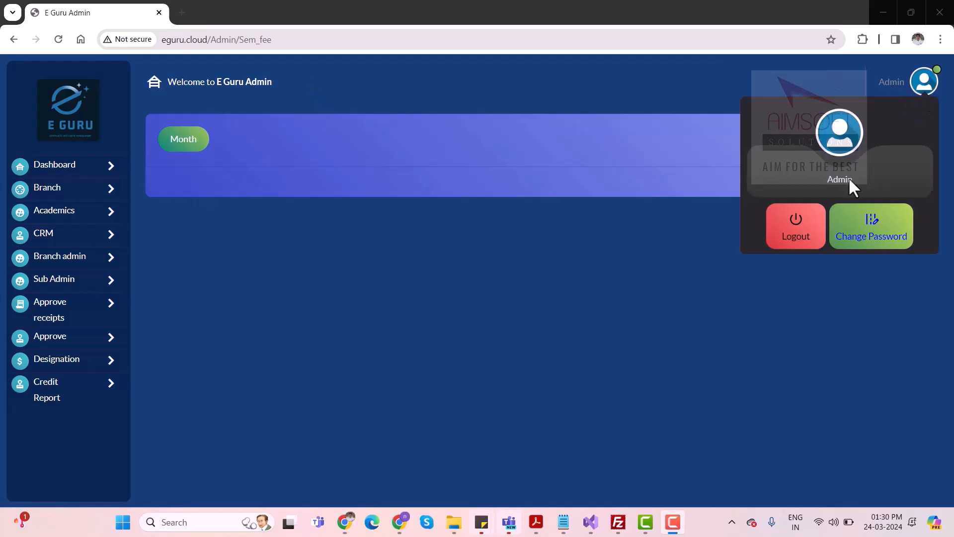
left_click(797, 237)
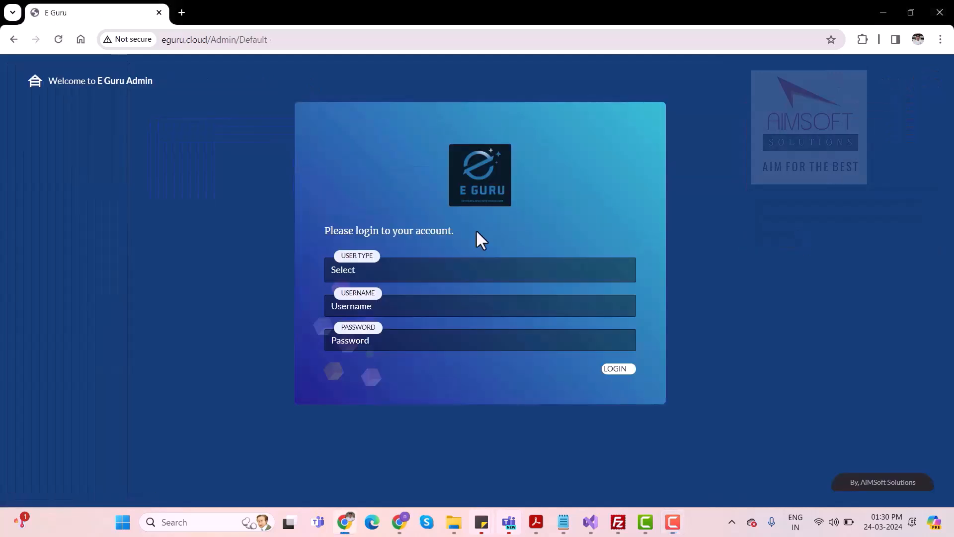
left_click(429, 269)
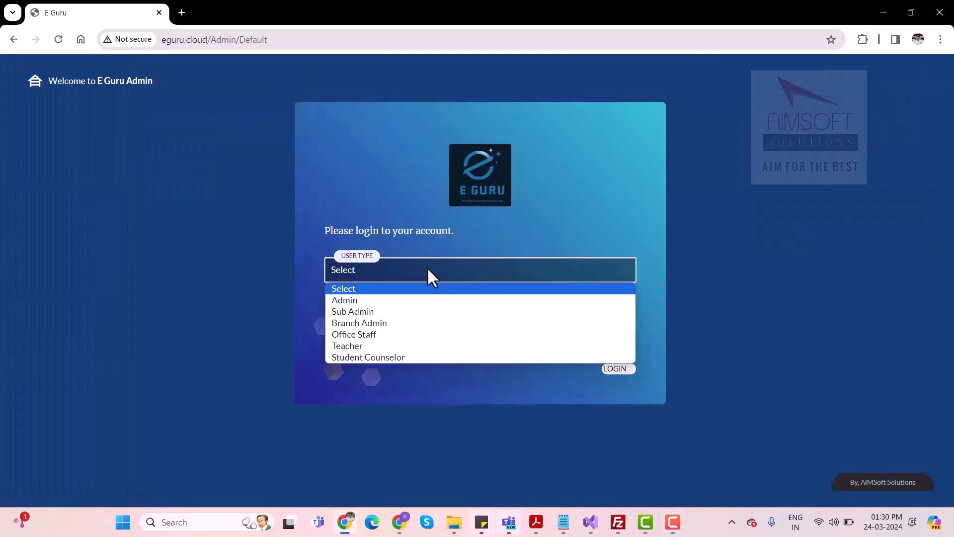
left_click(365, 335)
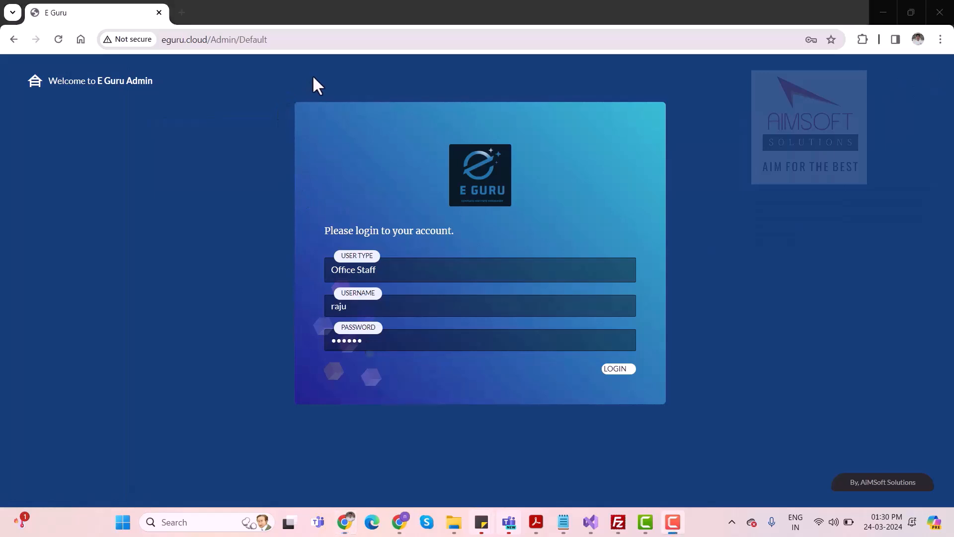
left_click(622, 369)
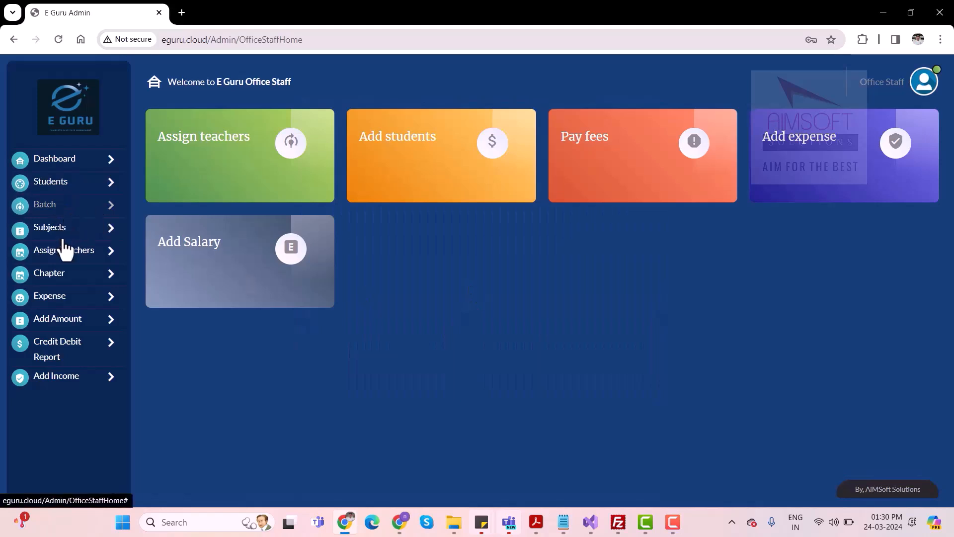
Look through the office staff Students options and view the Chapter page, returning to the dashboard.
left_click(58, 185)
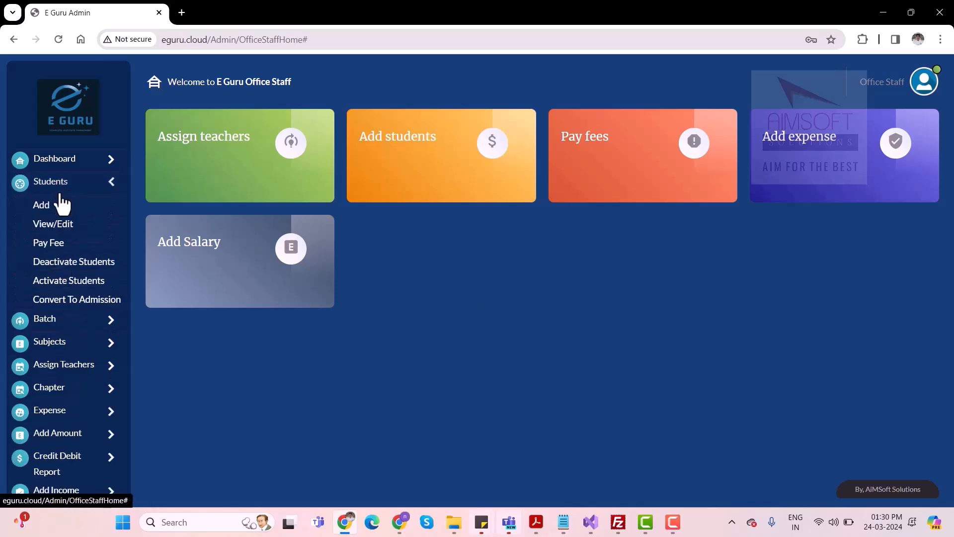
left_click(60, 188)
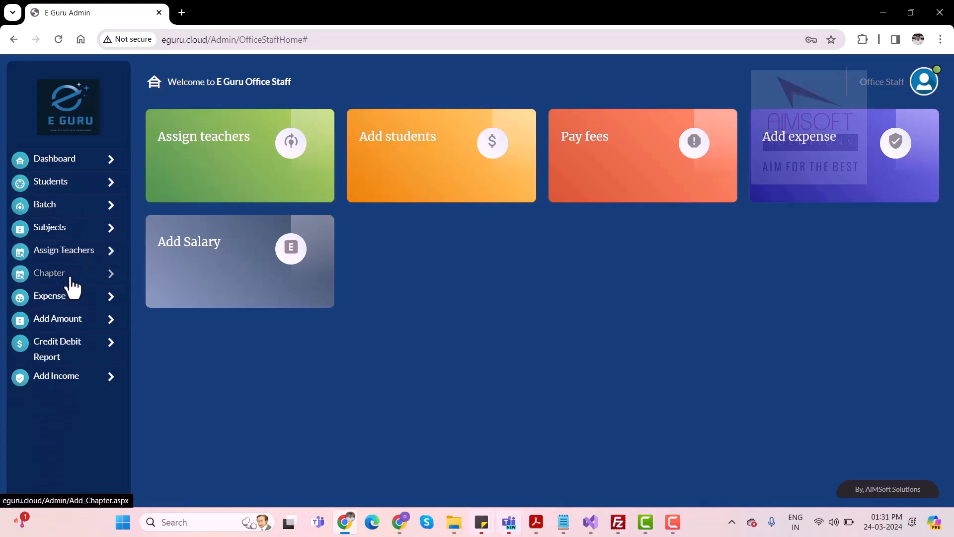
left_click(72, 285)
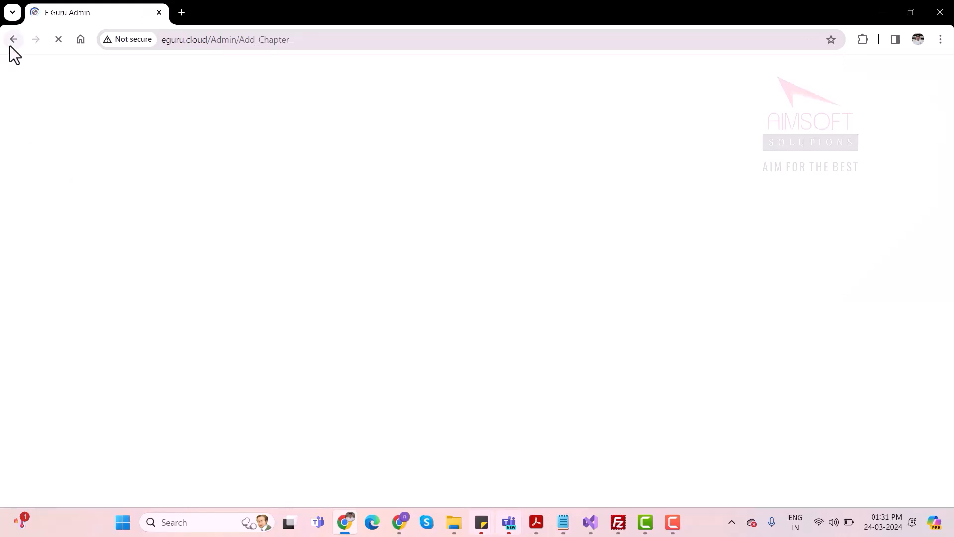
left_click(12, 43)
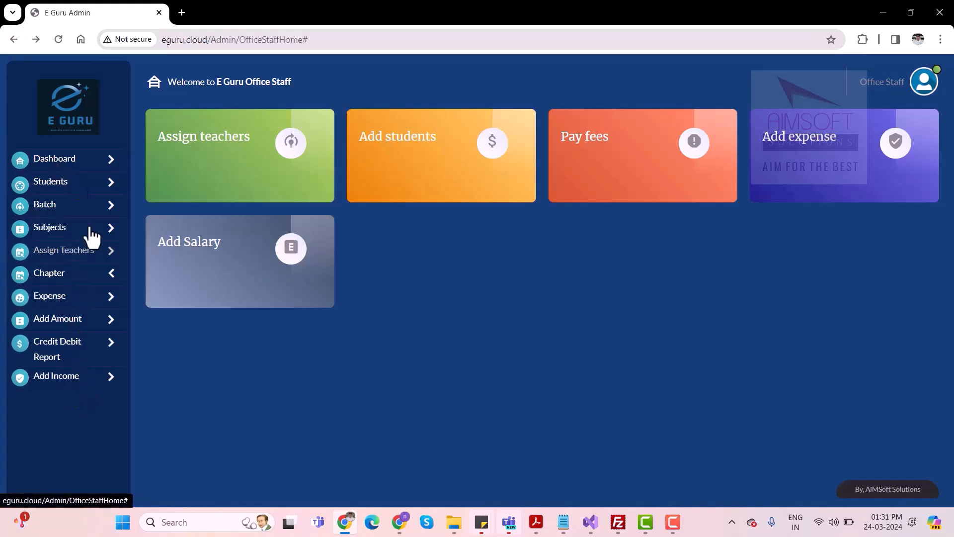
Add batch A to the Finance course.
left_click(66, 211)
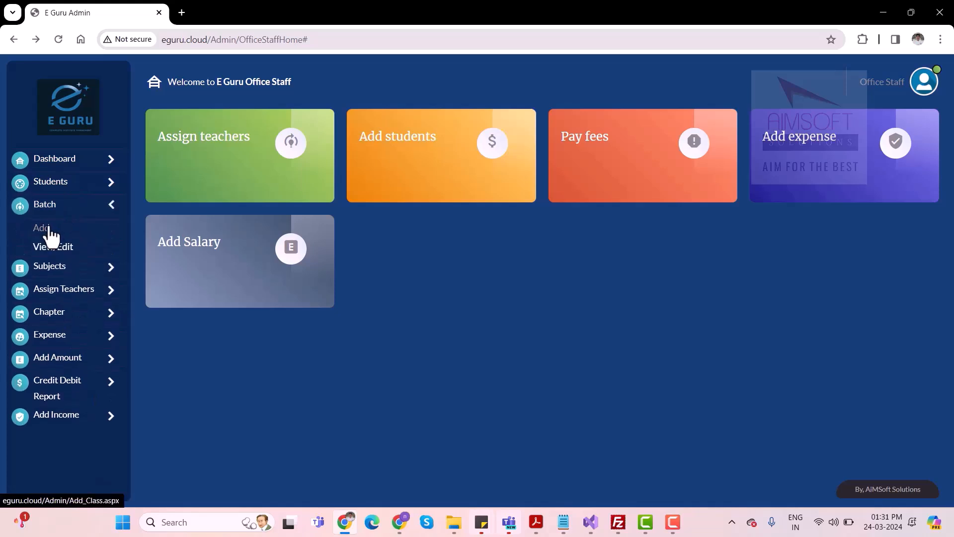
left_click(50, 229)
left_click(318, 202)
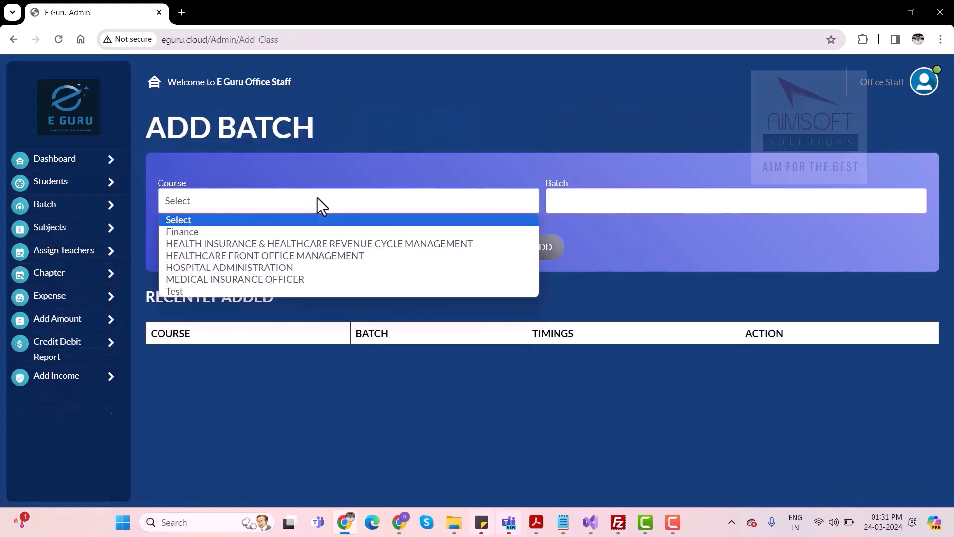
left_click(248, 231)
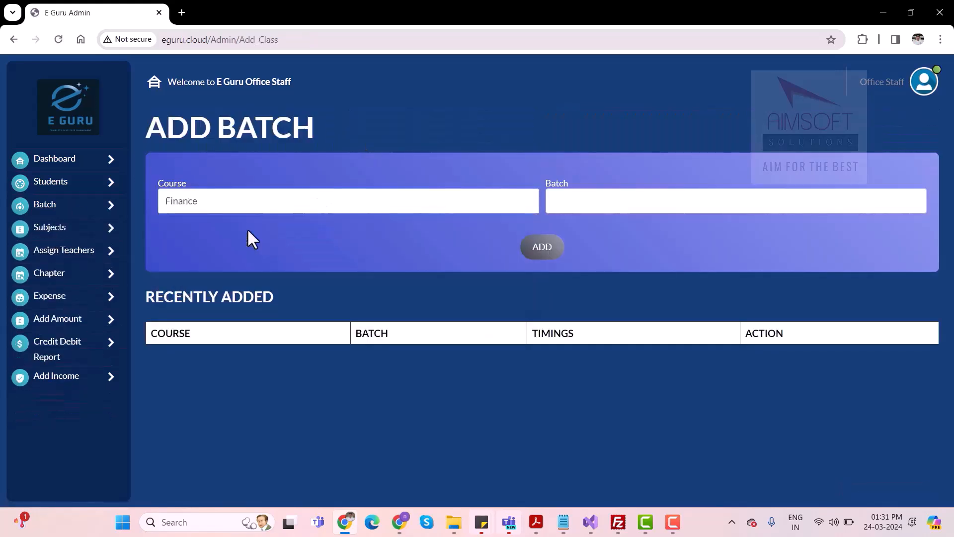
left_click(579, 203)
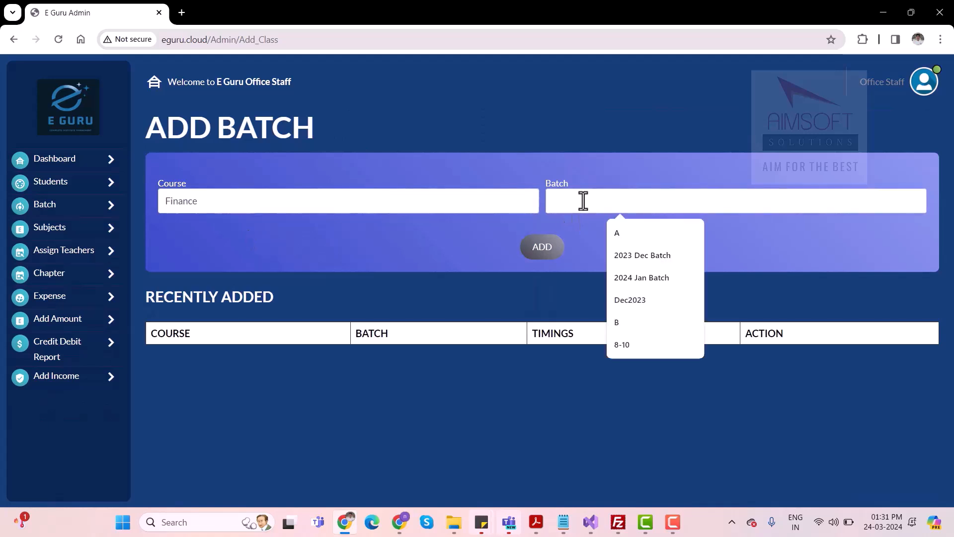
type("A")
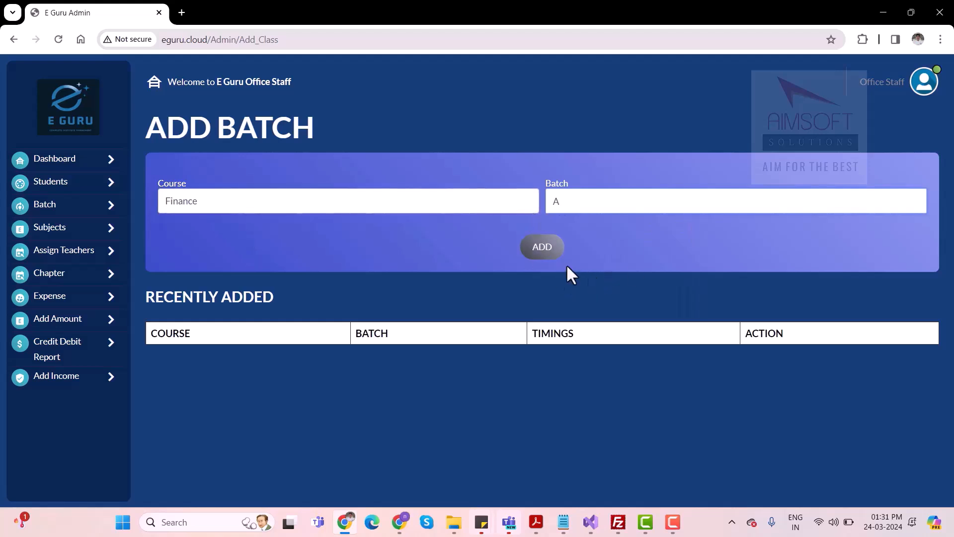
left_click(543, 258)
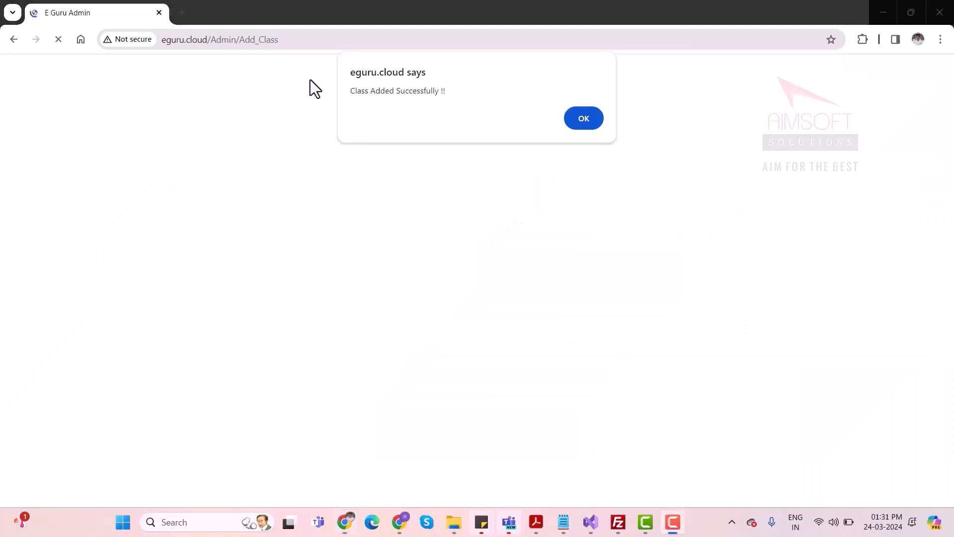
left_click(588, 117)
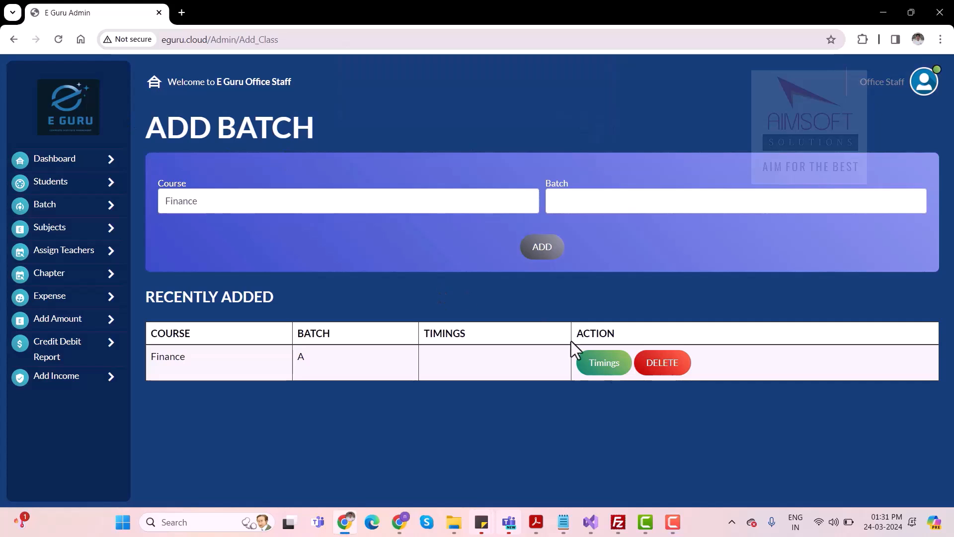
View the timing form for Finance batch A and the batch class list.
left_click(605, 363)
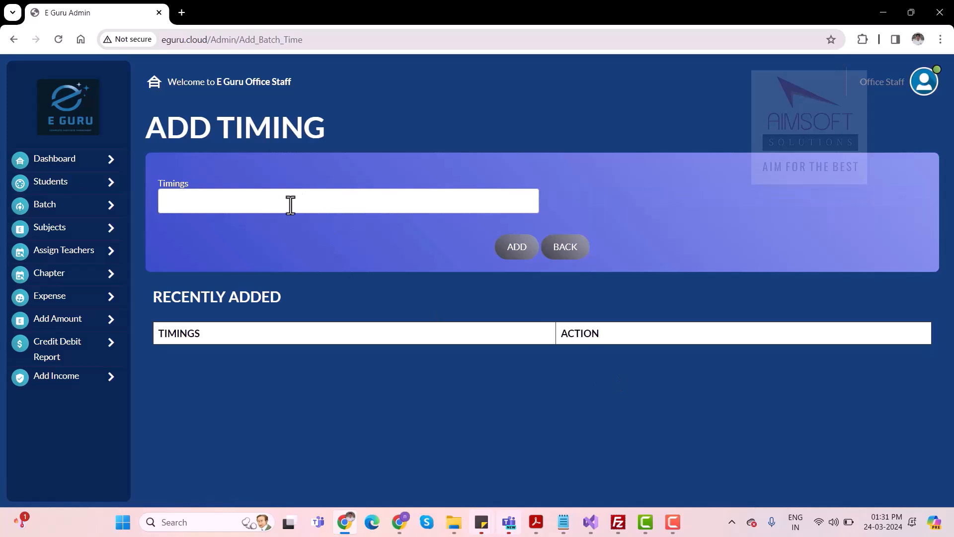
left_click(558, 253)
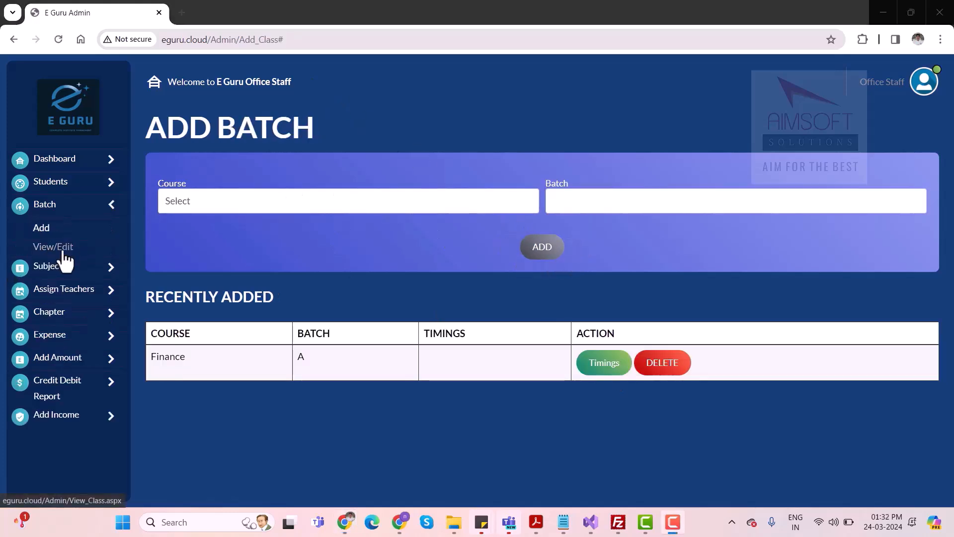
left_click(68, 248)
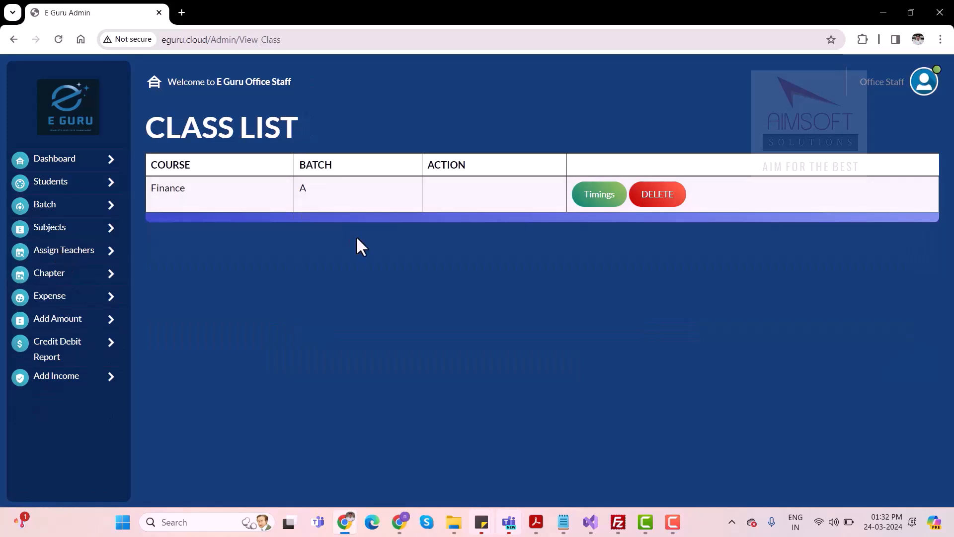
Start a new subject for the Finance course with course type Short Term Course and Month 1.
left_click(56, 235)
left_click(43, 252)
left_click(256, 177)
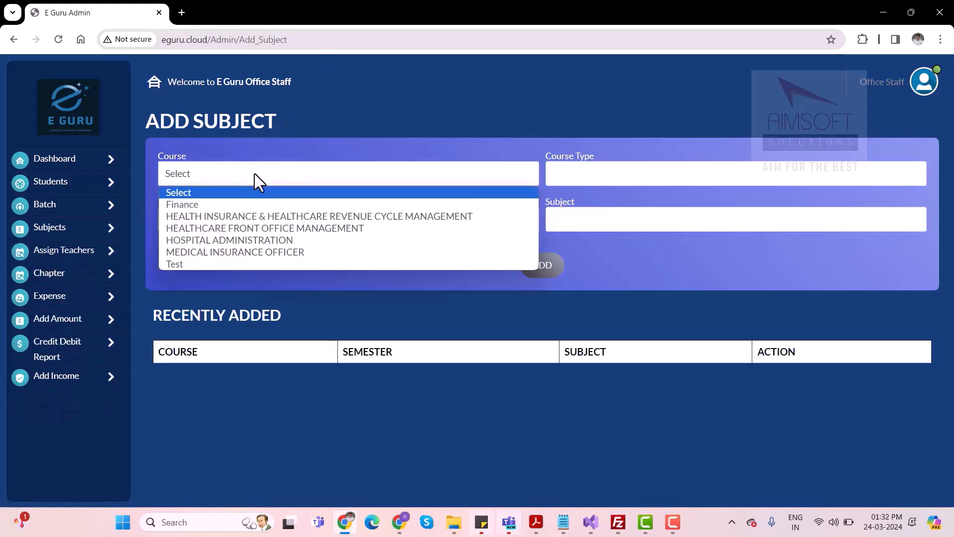
left_click(209, 206)
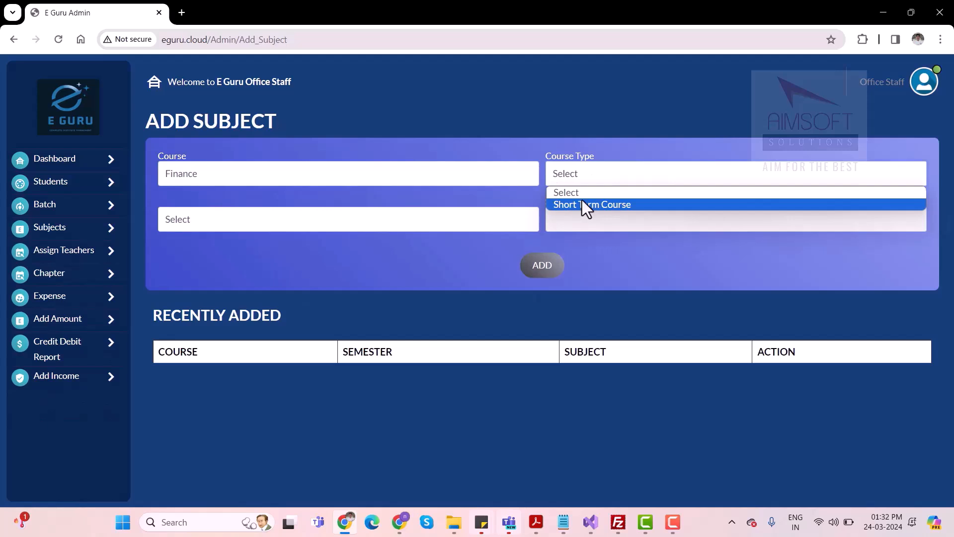
left_click(583, 200)
left_click(444, 214)
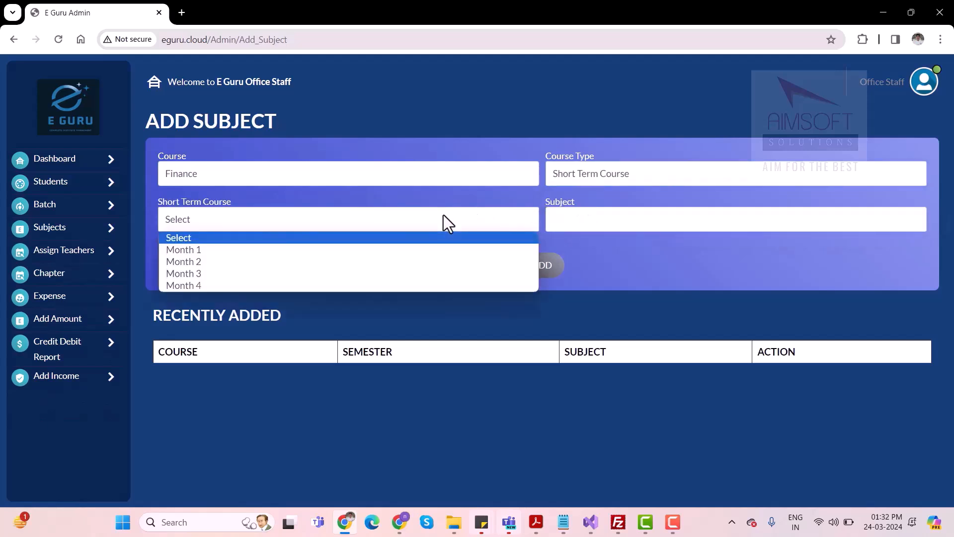
left_click(273, 252)
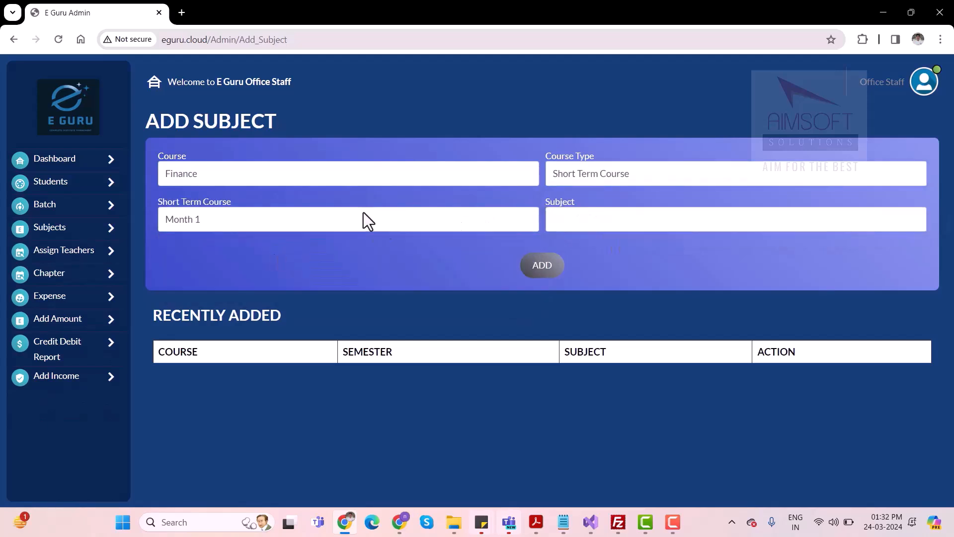
left_click(351, 223)
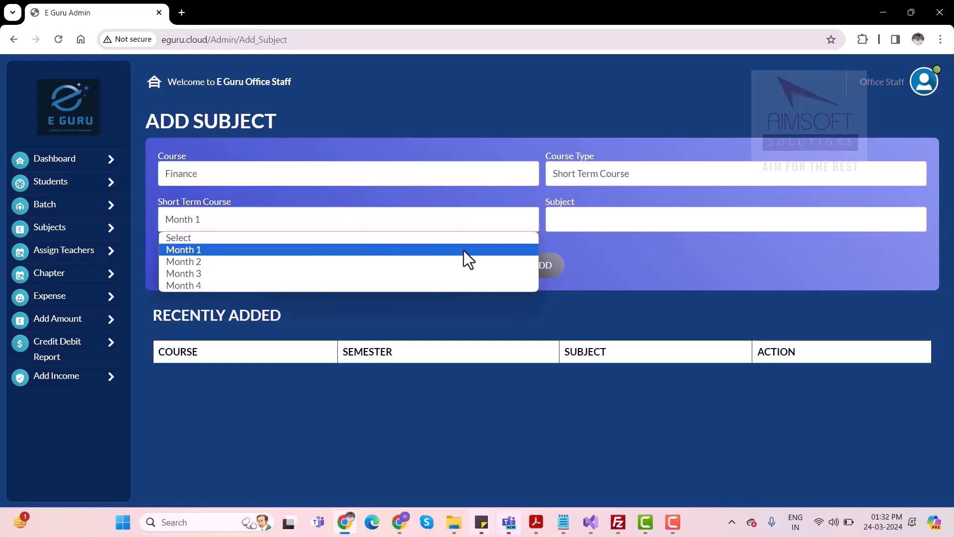
left_click(294, 249)
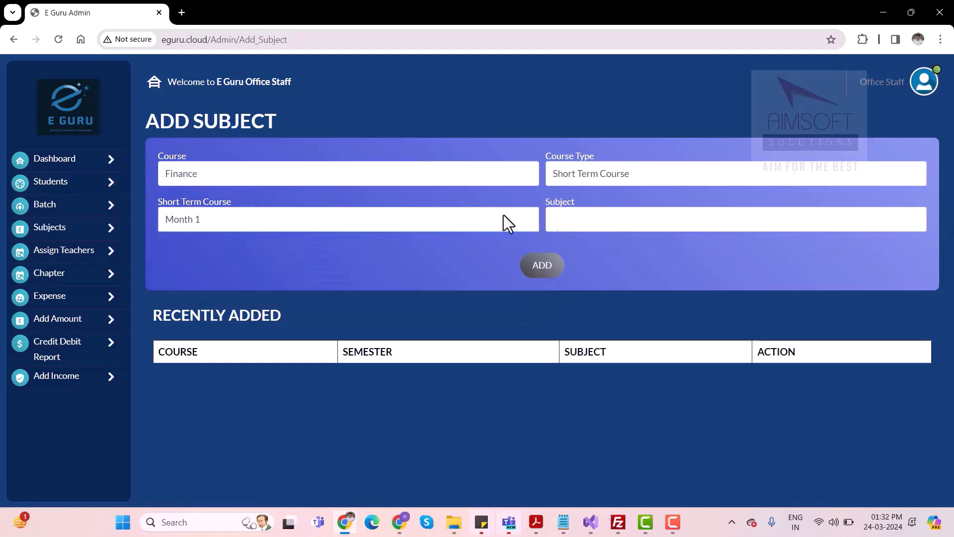
Name the subject Financial Accounting and add it.
left_click(576, 219)
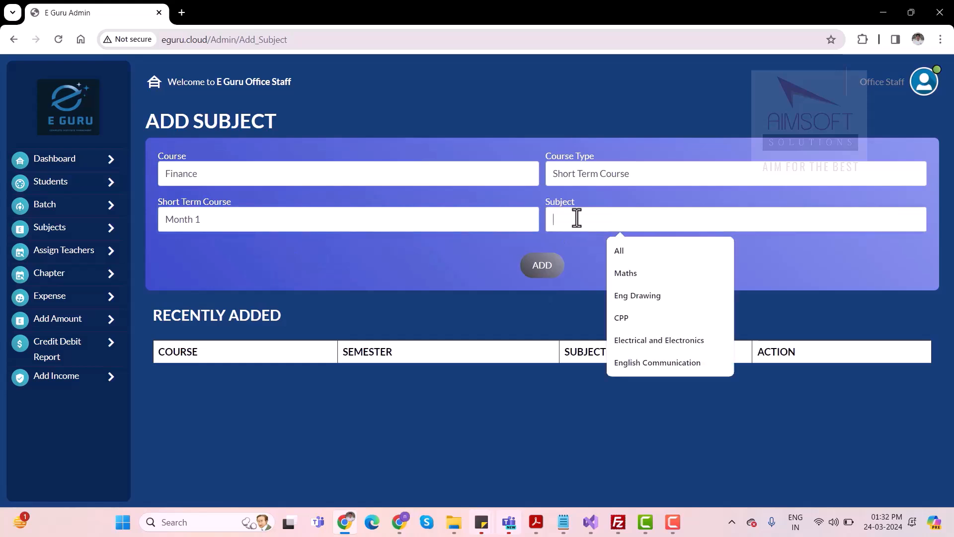
type("Fina")
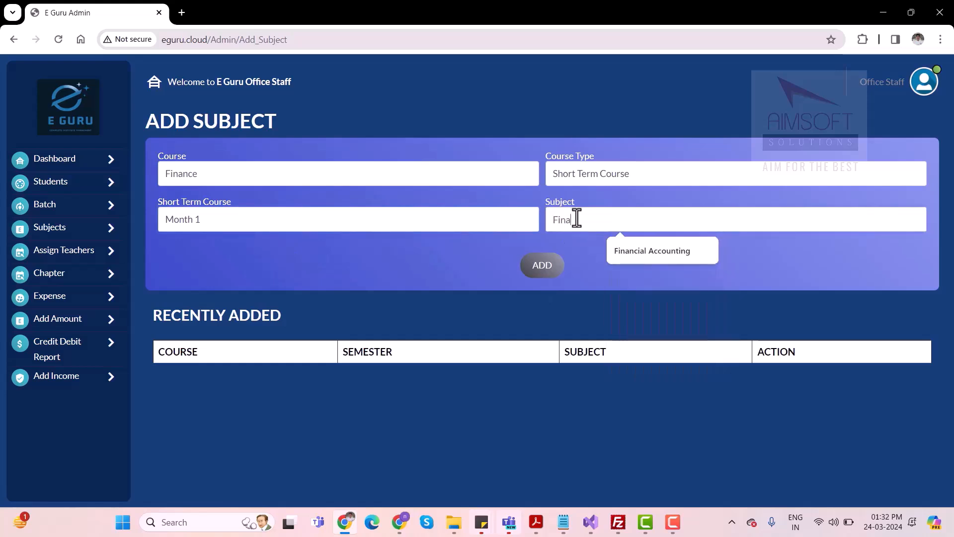
key("Down")
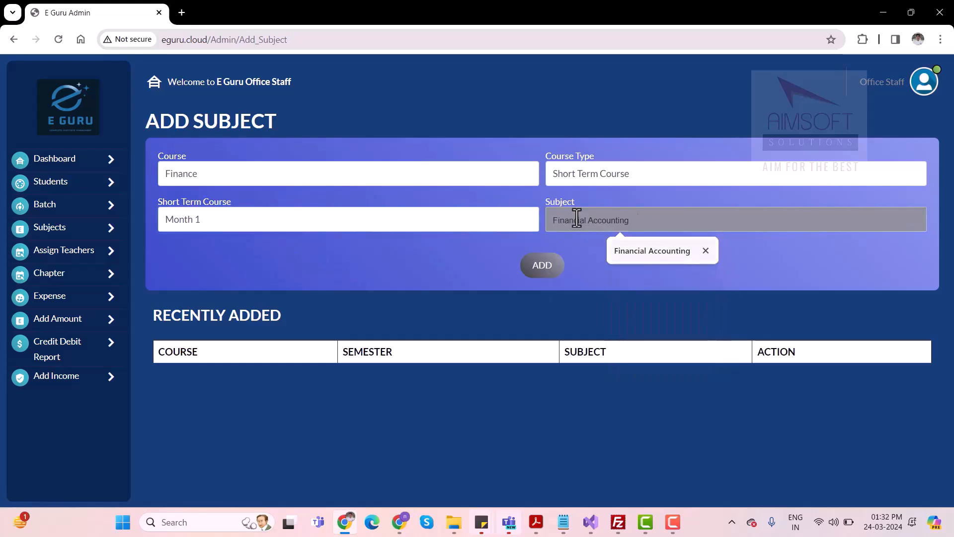
key("Return")
left_click(542, 266)
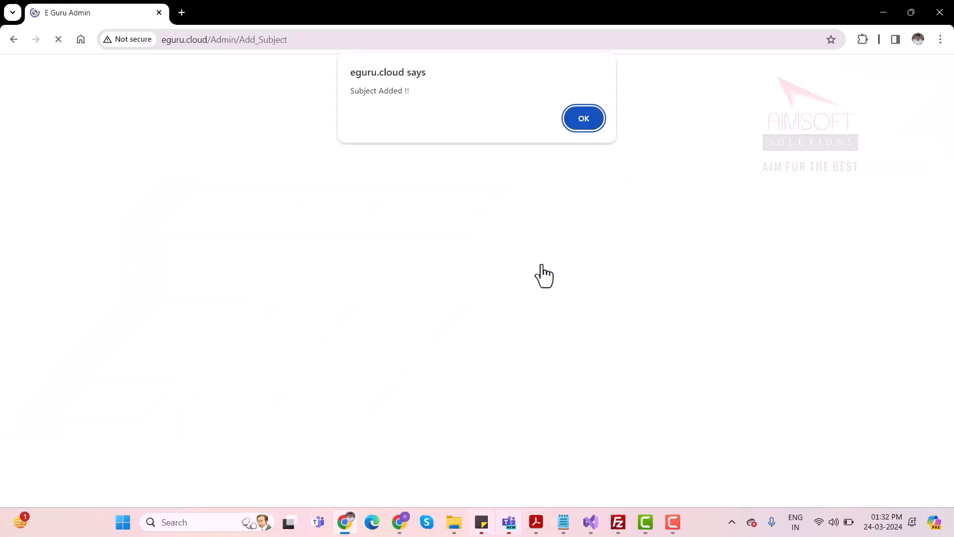
Dismiss the subject confirmation and view the subject list and the available subject options.
left_click(584, 114)
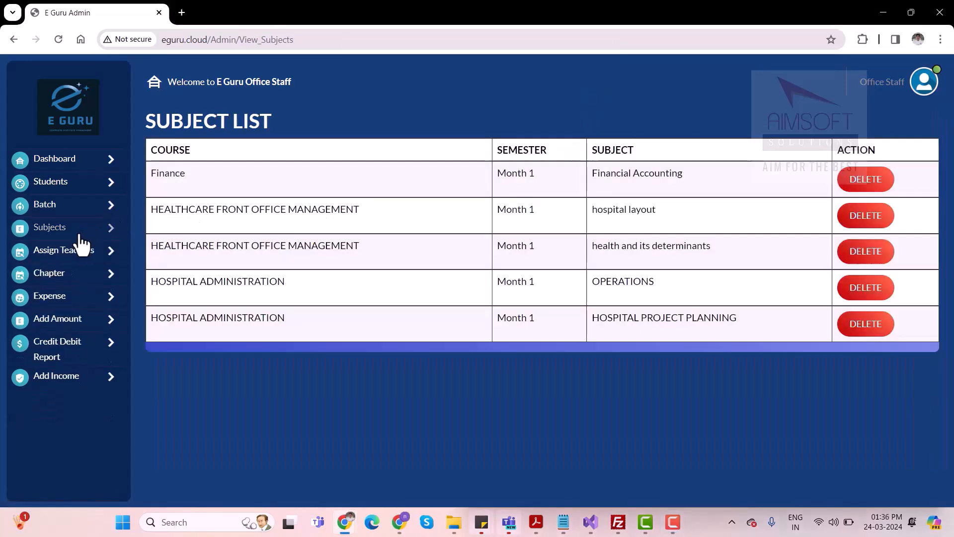
left_click(69, 227)
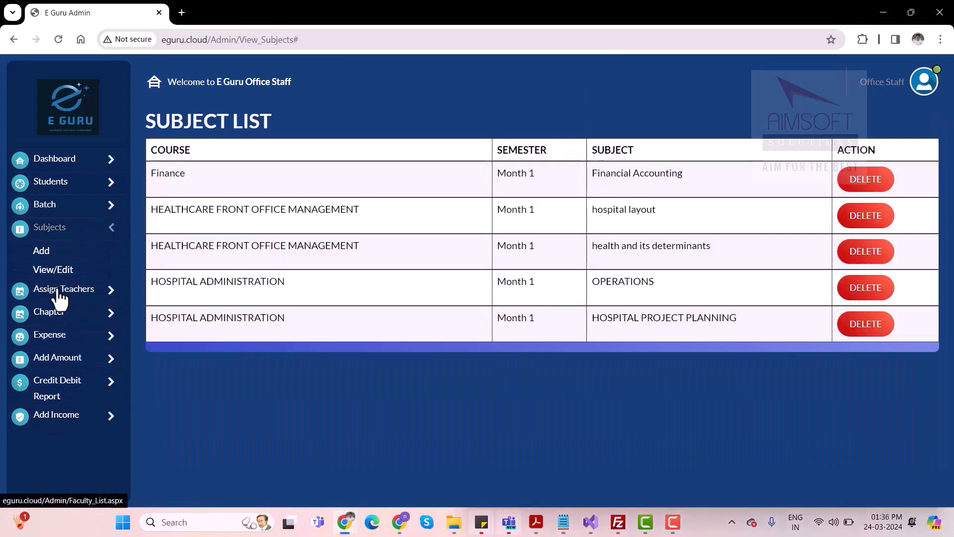
left_click(71, 274)
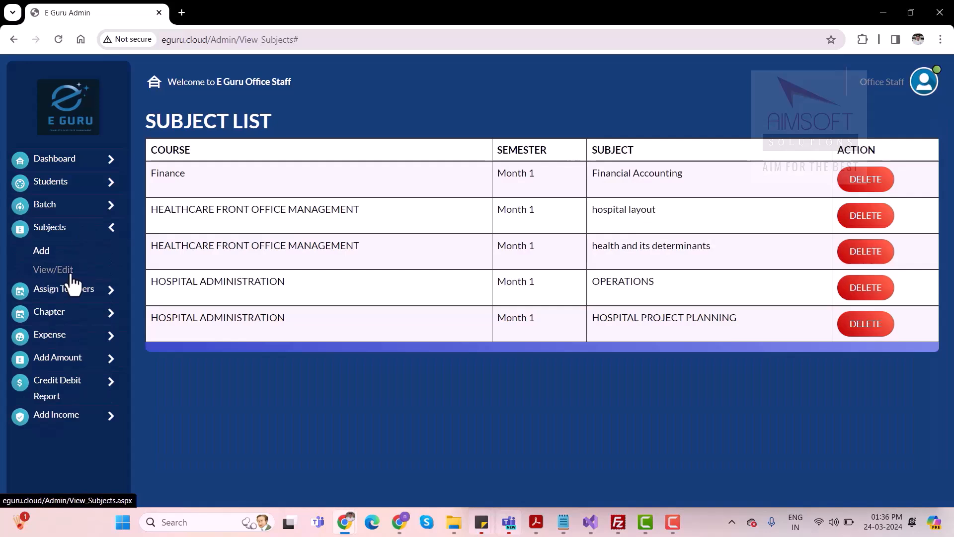
left_click(69, 288)
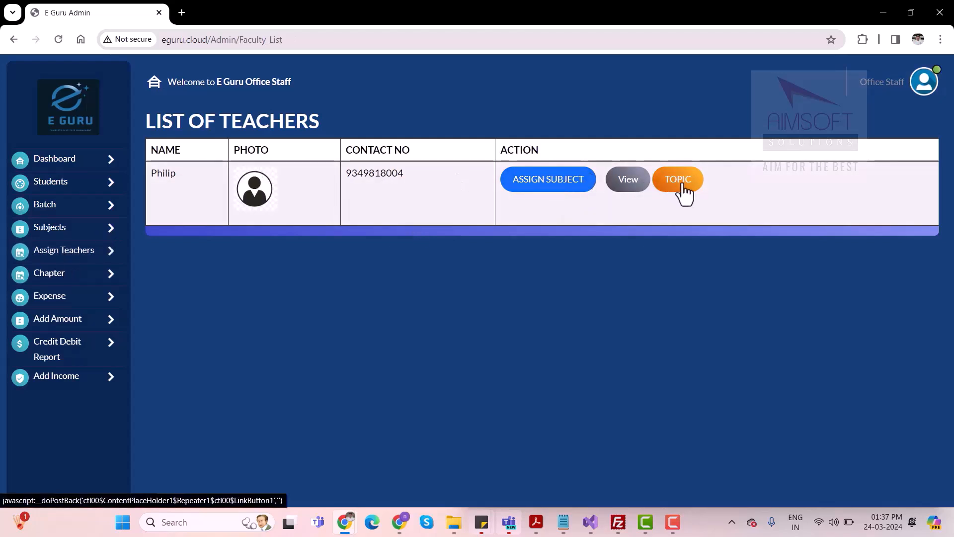
left_click(552, 195)
left_click(204, 196)
left_click(362, 214)
left_click(595, 188)
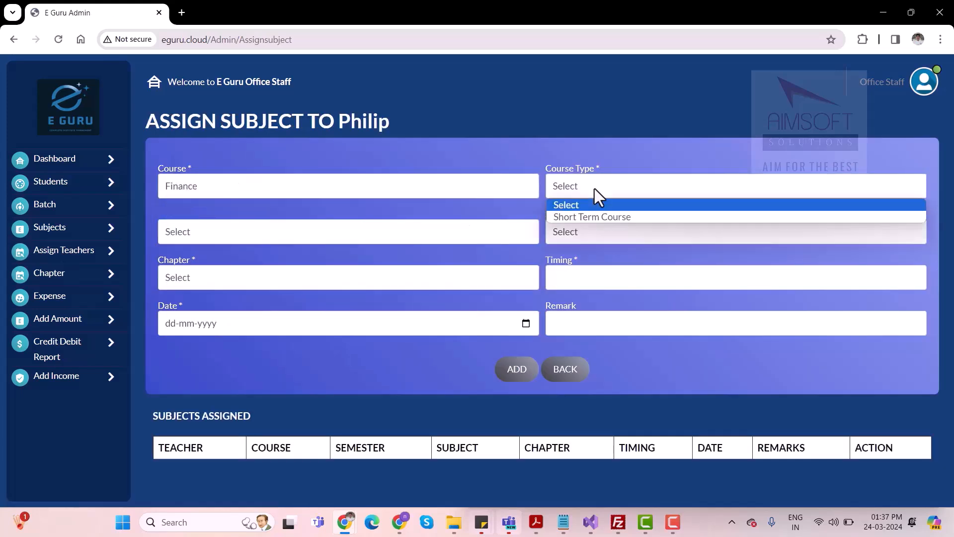
left_click(580, 225)
left_click(580, 234)
left_click(571, 262)
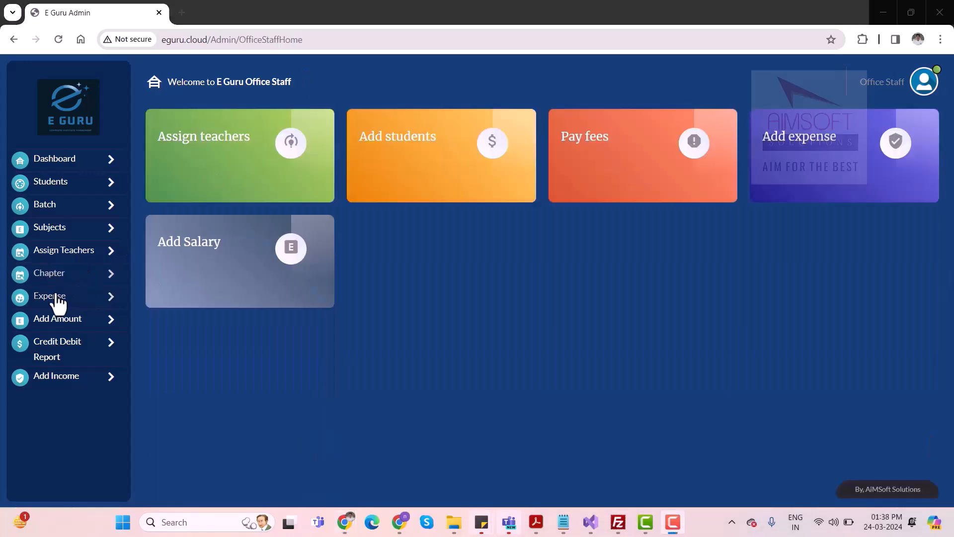
Start a new chapter for the Finance course with course type Short Term Course, Month 1 and subject Financial Accounting.
left_click(54, 281)
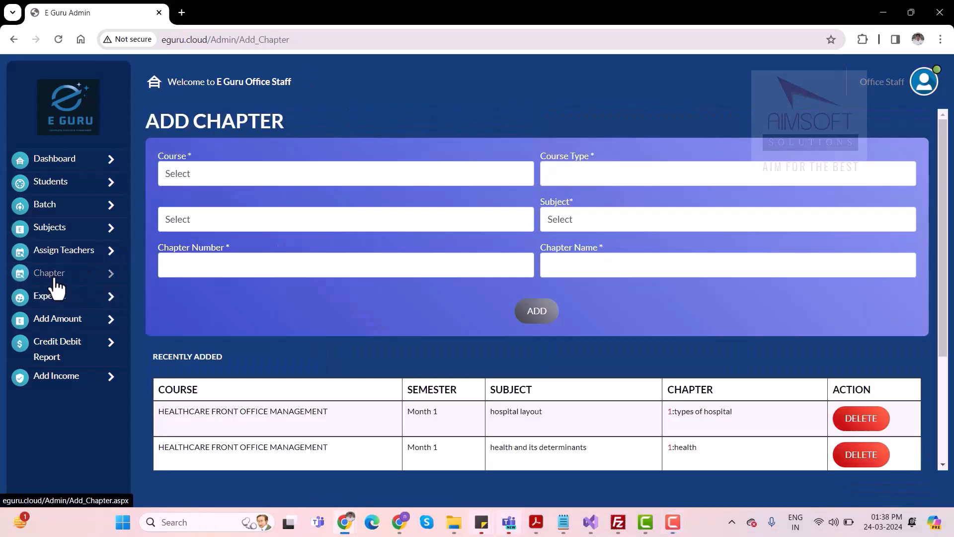
left_click(271, 172)
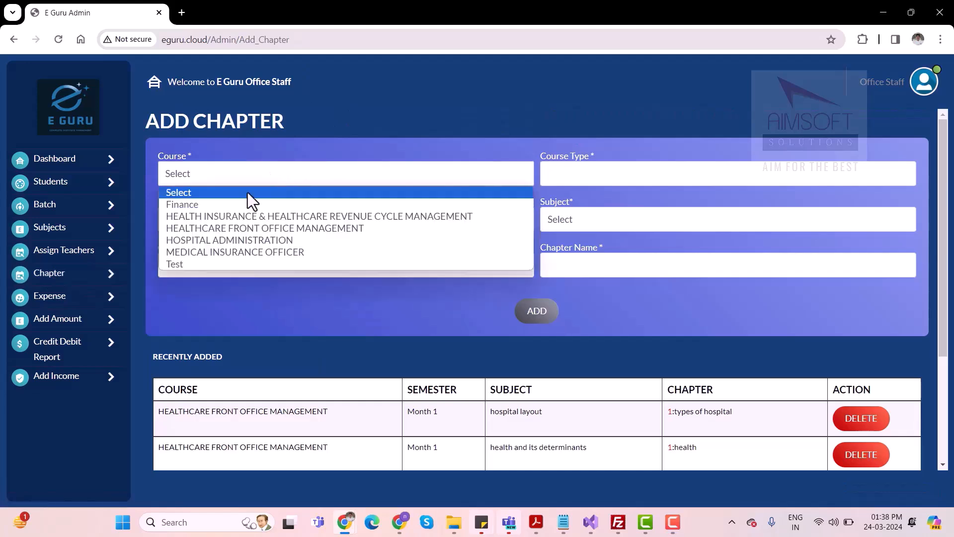
left_click(204, 205)
left_click(621, 173)
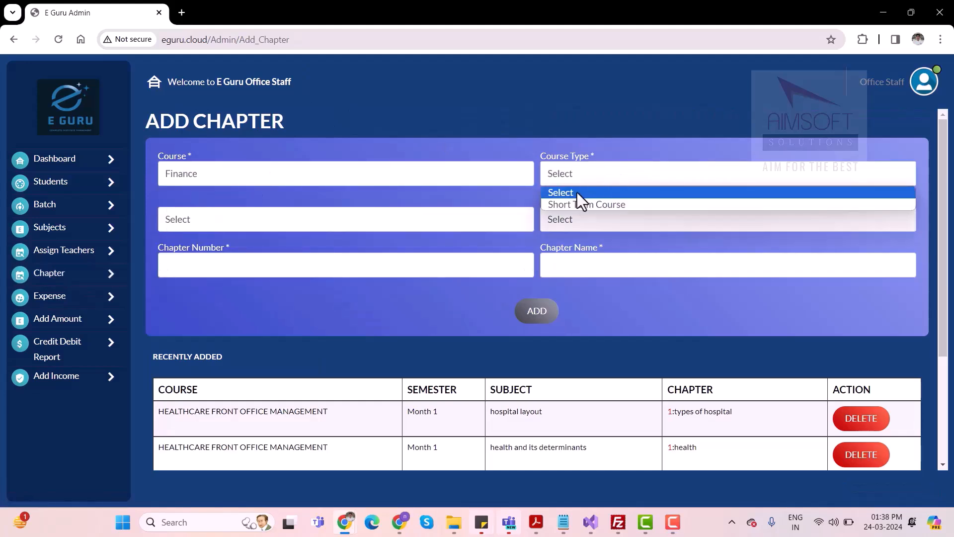
key("Return")
left_click(268, 220)
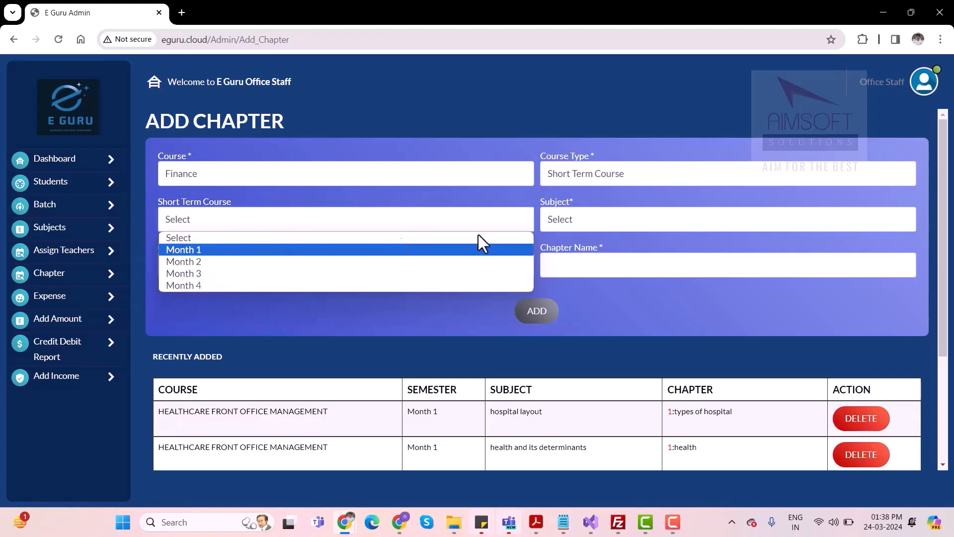
left_click(401, 246)
left_click(595, 226)
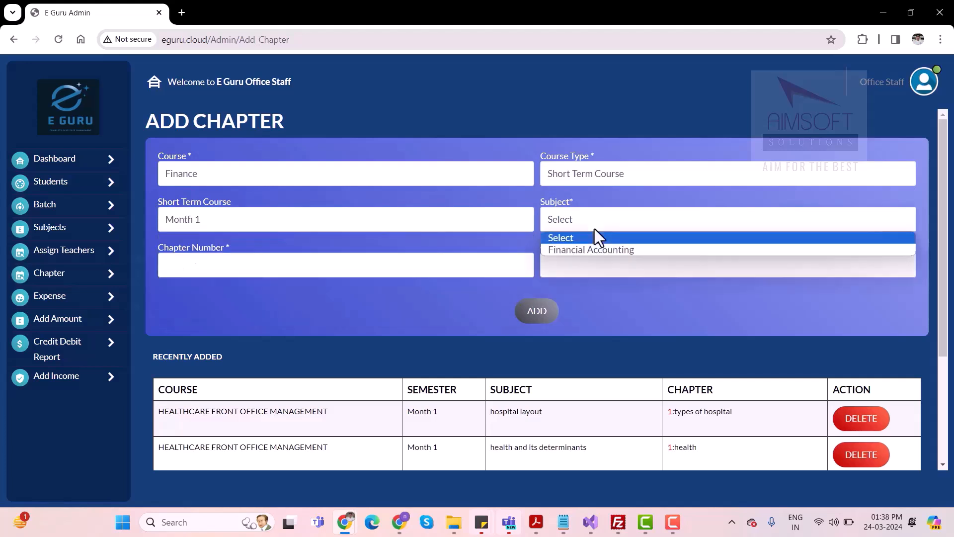
left_click(572, 249)
Add chapter 1 named Accountancy and chapter 2 named Auditing to the Financial Accounting subject.
left_click(251, 267)
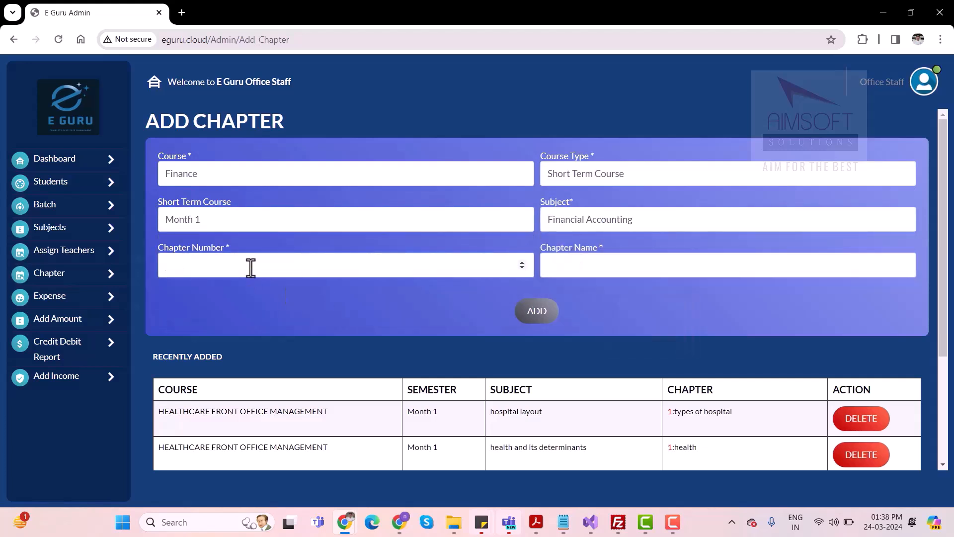
type("1")
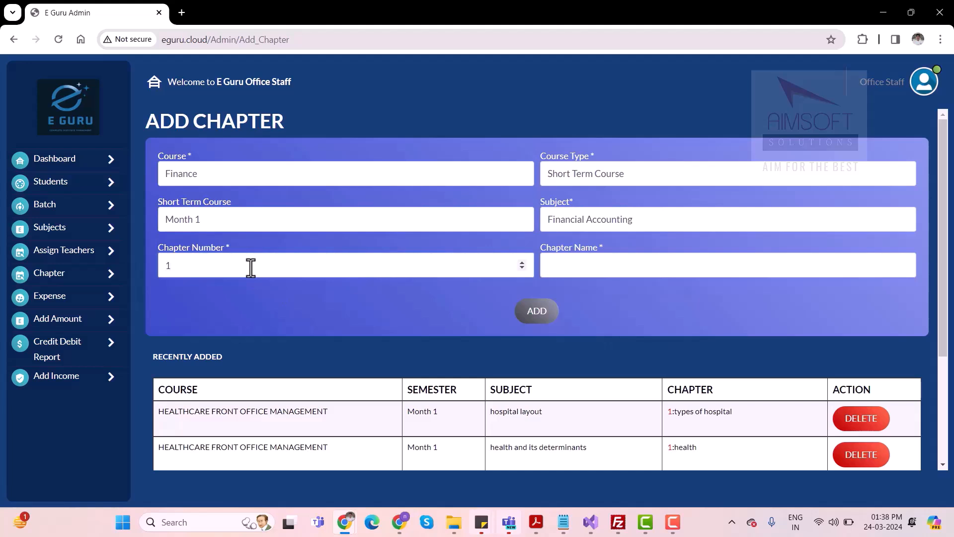
left_click(563, 264)
type("Accountancy")
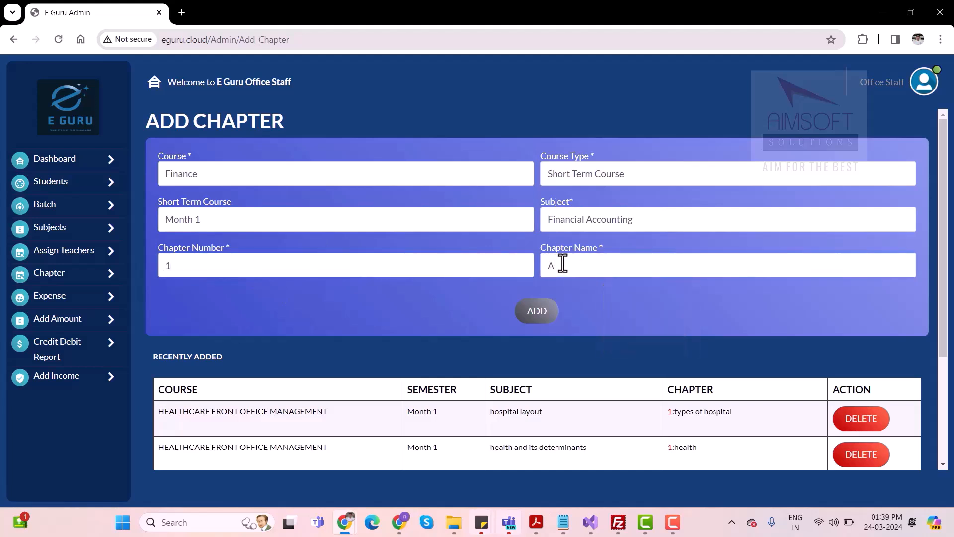
left_click(543, 314)
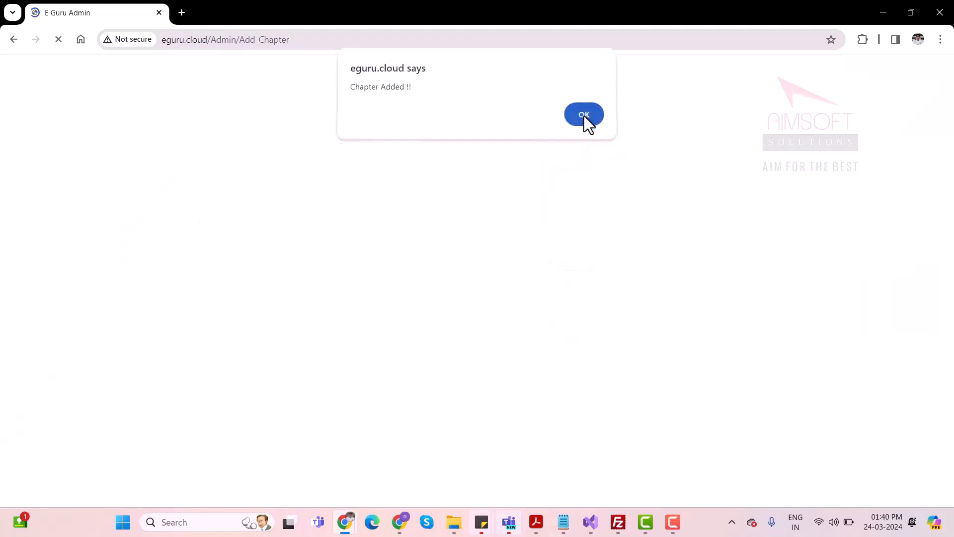
left_click(585, 120)
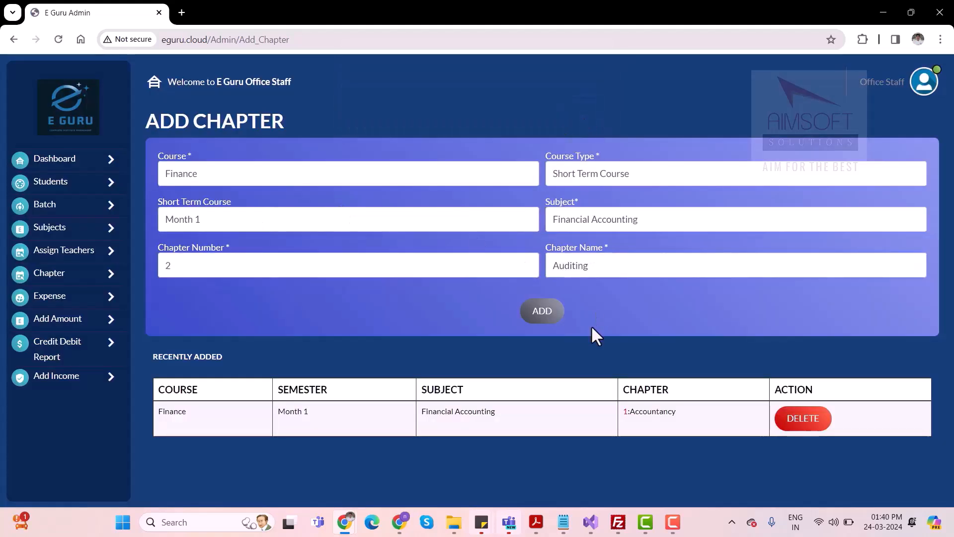
left_click(542, 311)
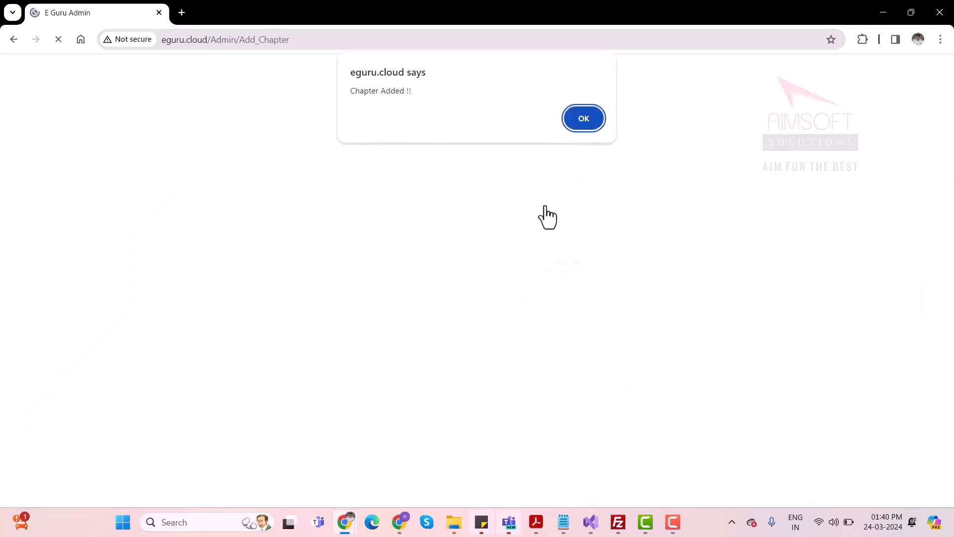
left_click(585, 114)
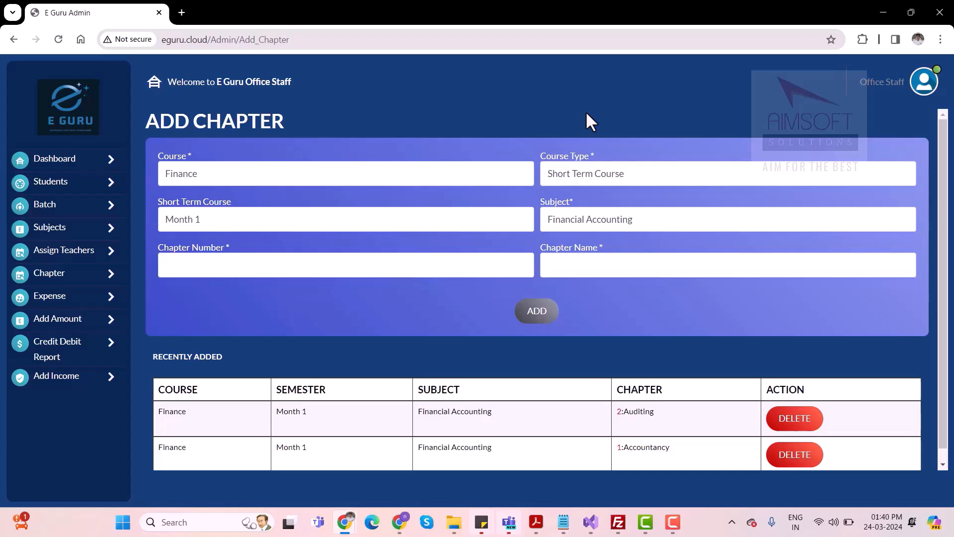
Start a subject assignment for the listed teacher with course Finance, Short Term Course, Month 1 and subject Financial Accounting.
left_click(61, 259)
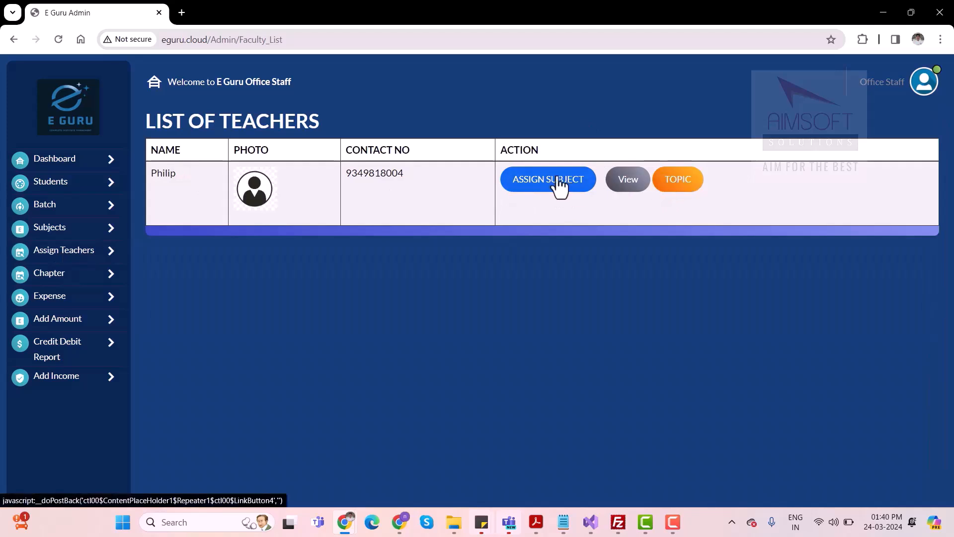
left_click(551, 190)
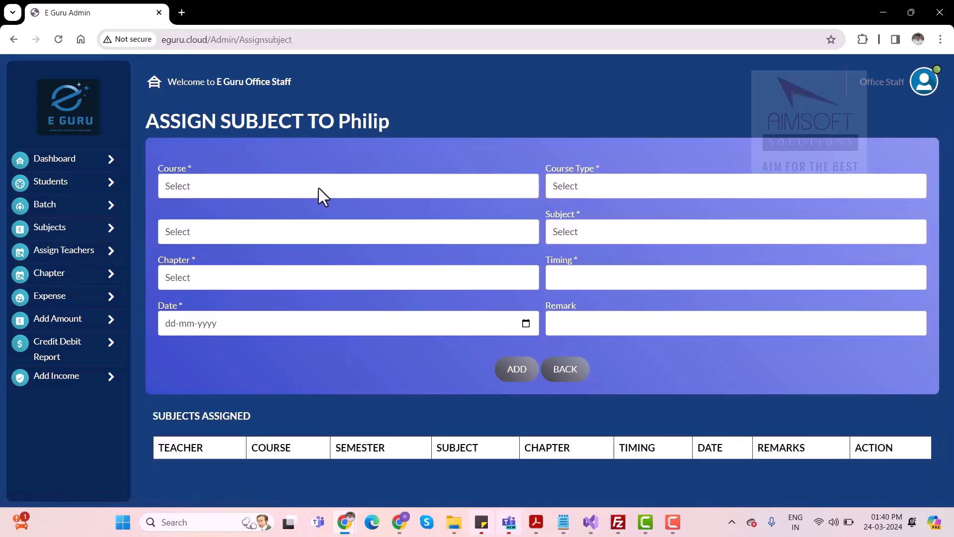
left_click(318, 189)
left_click(225, 219)
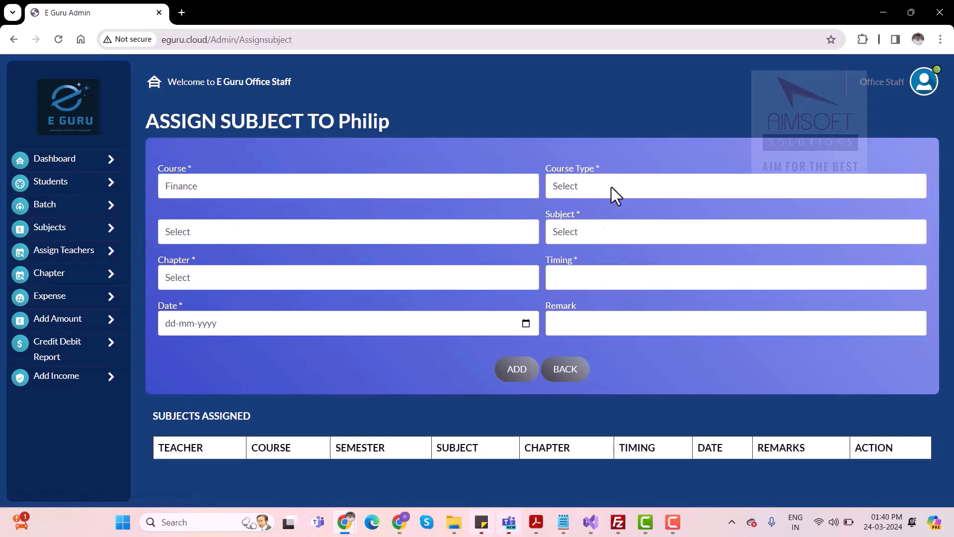
left_click(616, 182)
left_click(582, 217)
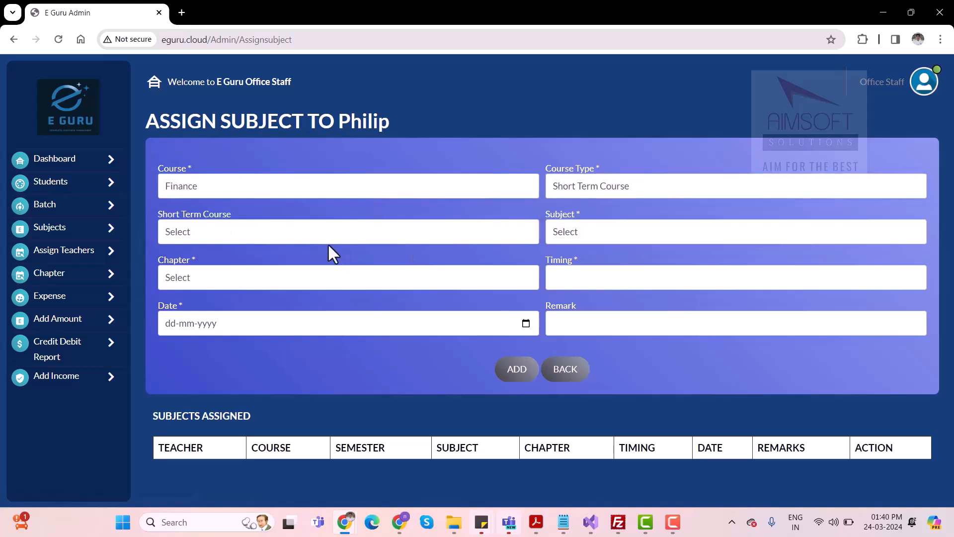
left_click(324, 233)
left_click(237, 261)
left_click(601, 231)
left_click(594, 265)
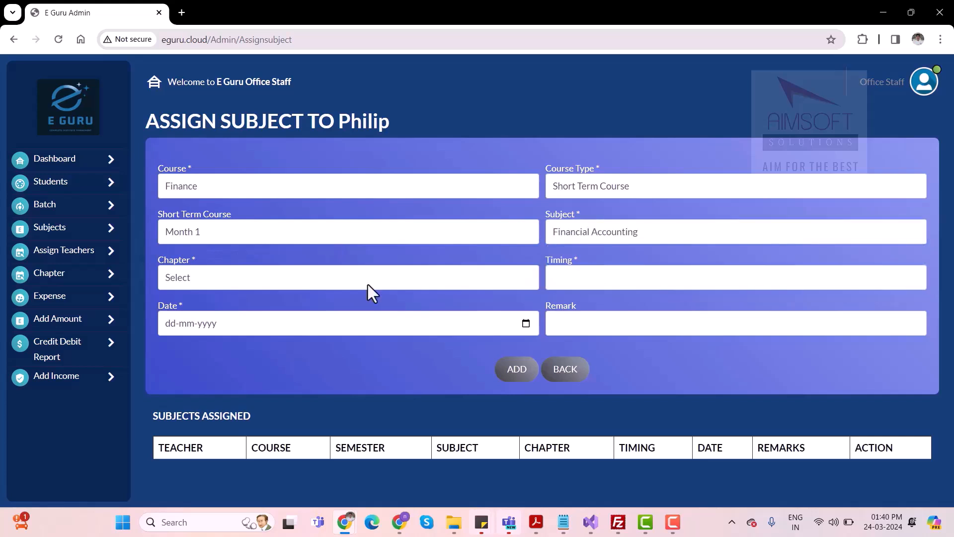
Assign the Accountancy chapter to the teacher with timing 10 and date 24-03-2024, leaving the remark empty.
left_click(318, 277)
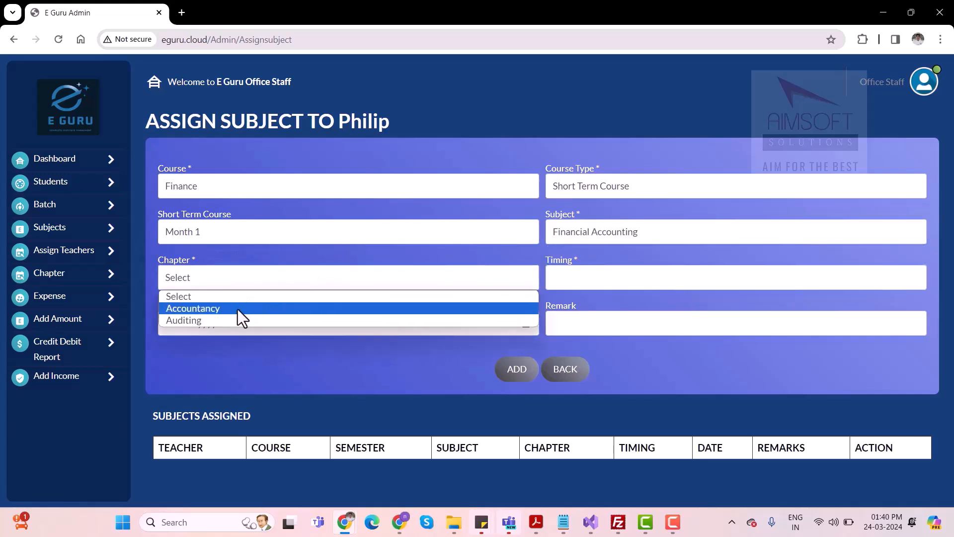
left_click(237, 309)
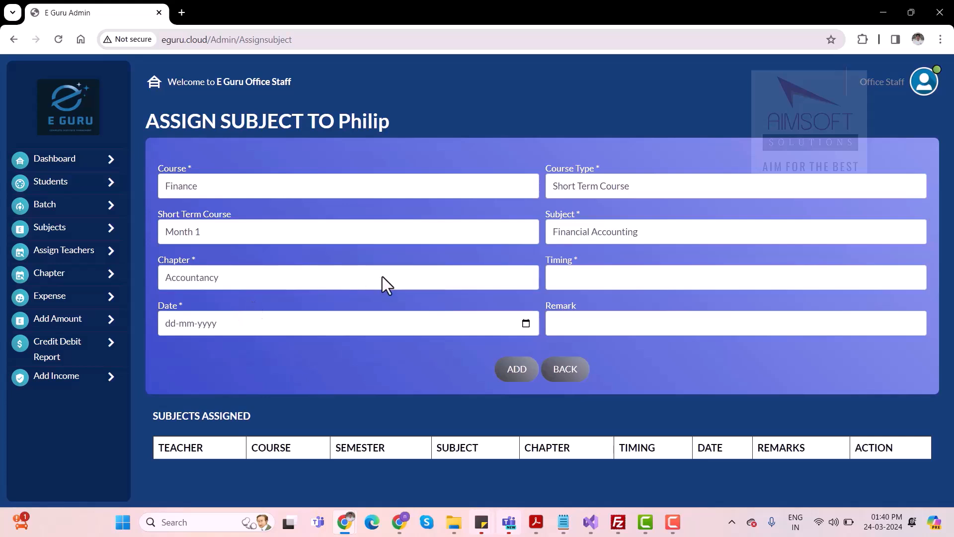
left_click(591, 276)
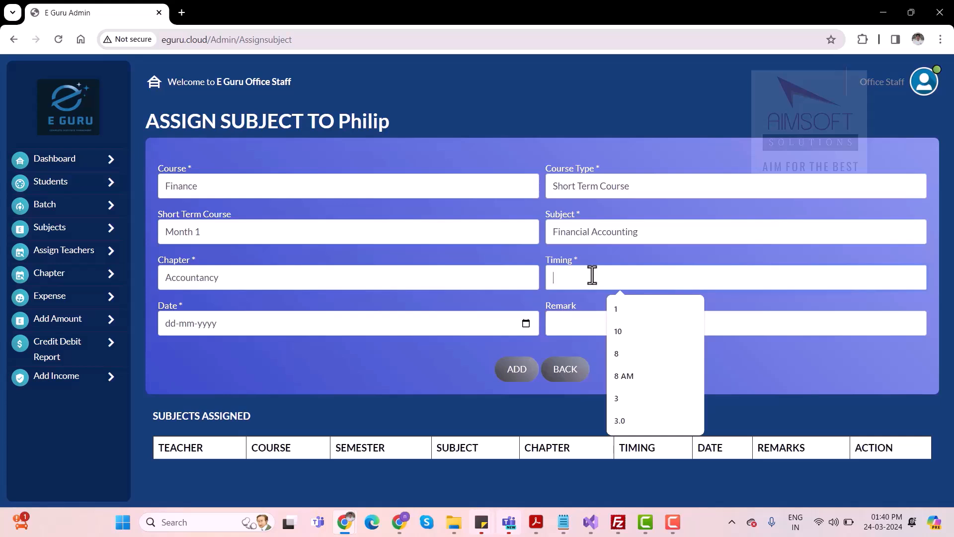
type("10")
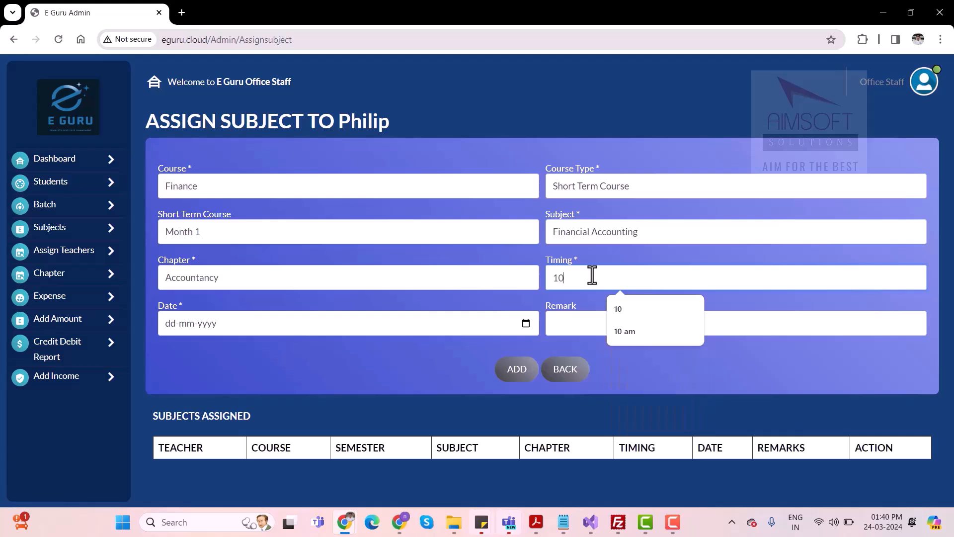
left_click(526, 324)
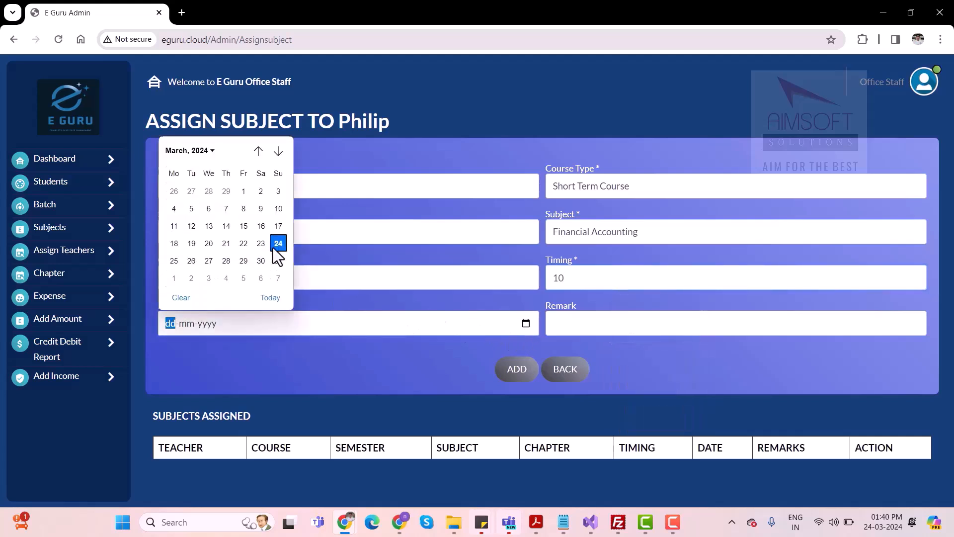
left_click(279, 246)
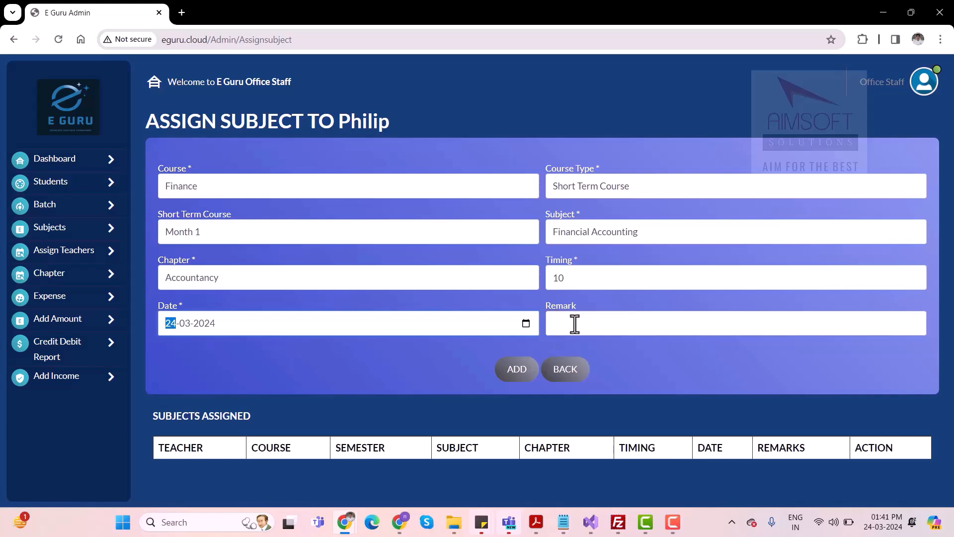
left_click(518, 376)
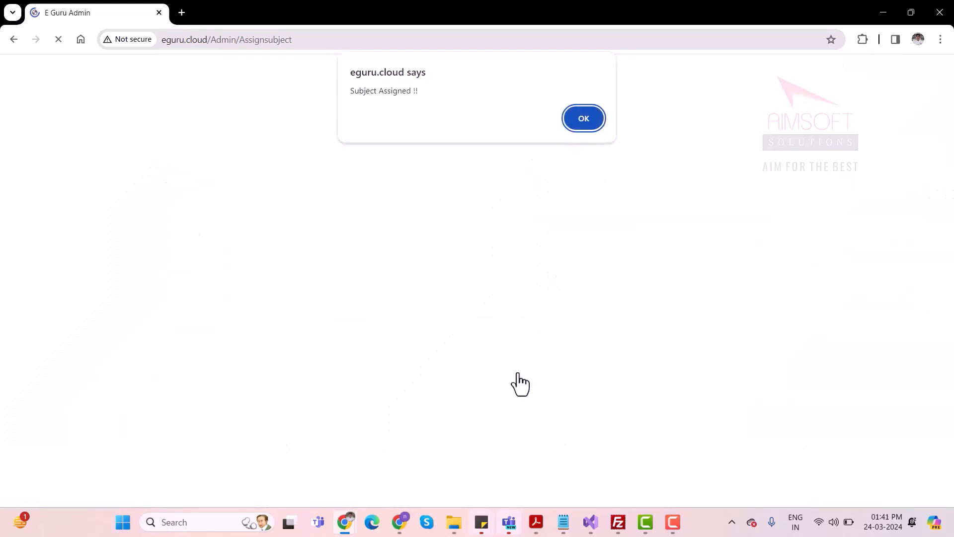
left_click(577, 121)
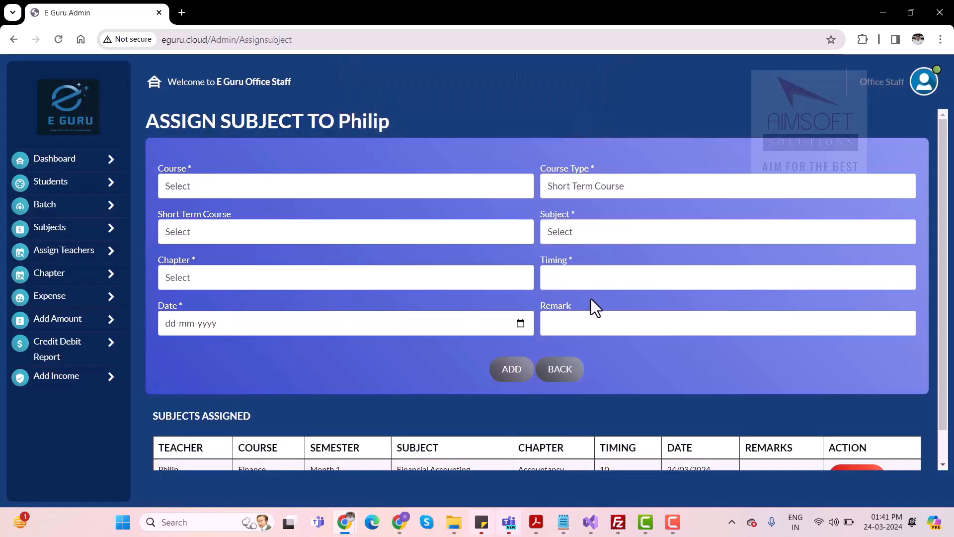
scroll(704, 326, "down", 1)
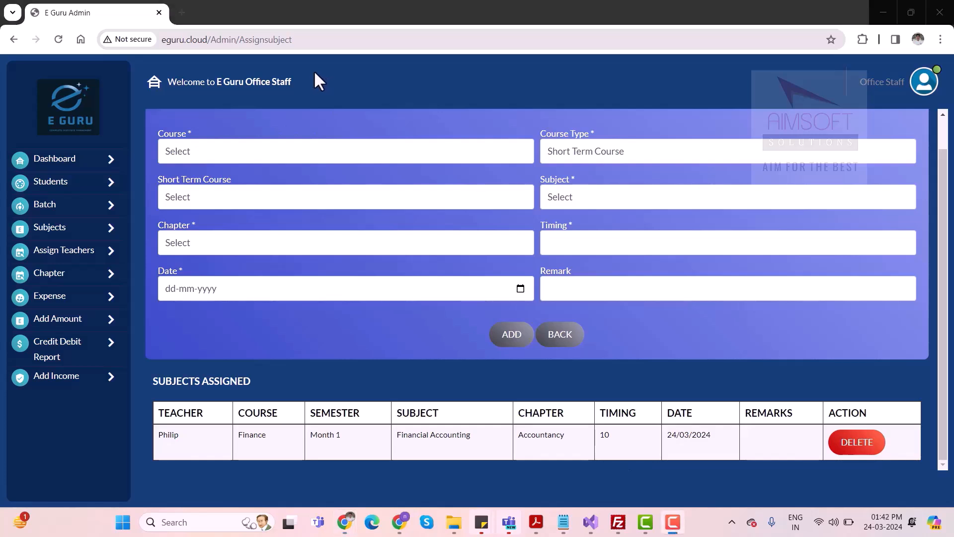
Open a new student admission form for department MS01 and look over its personal details fields.
left_click(72, 192)
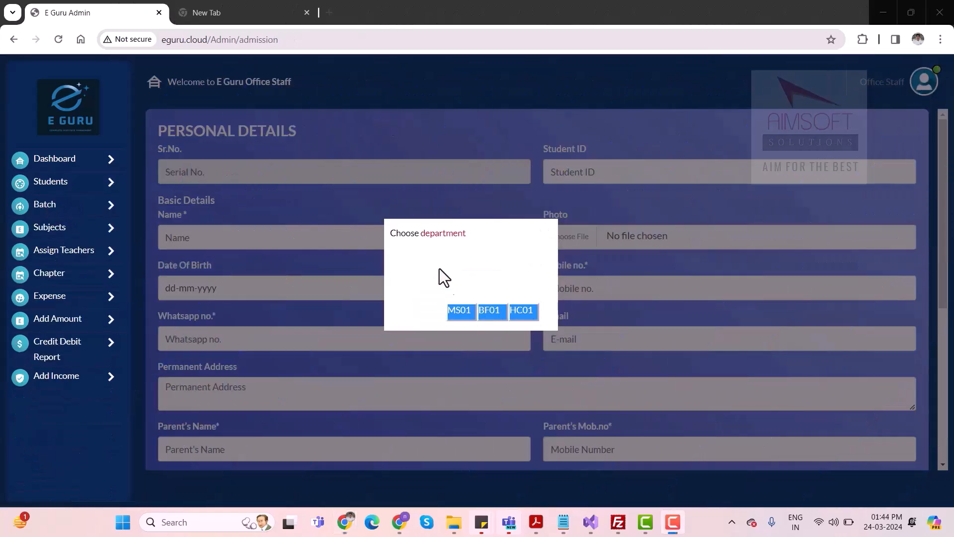
left_click(462, 313)
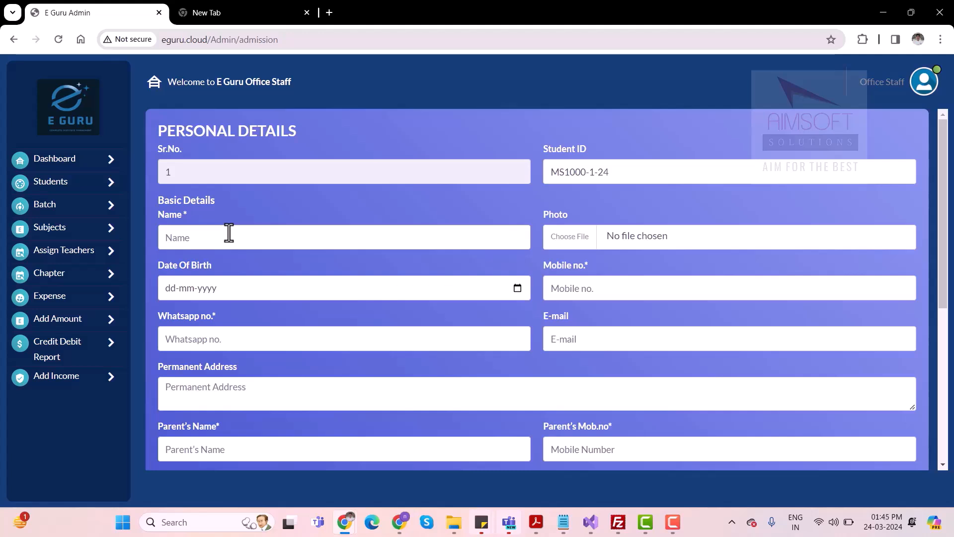
scroll(228, 232, "down", 1)
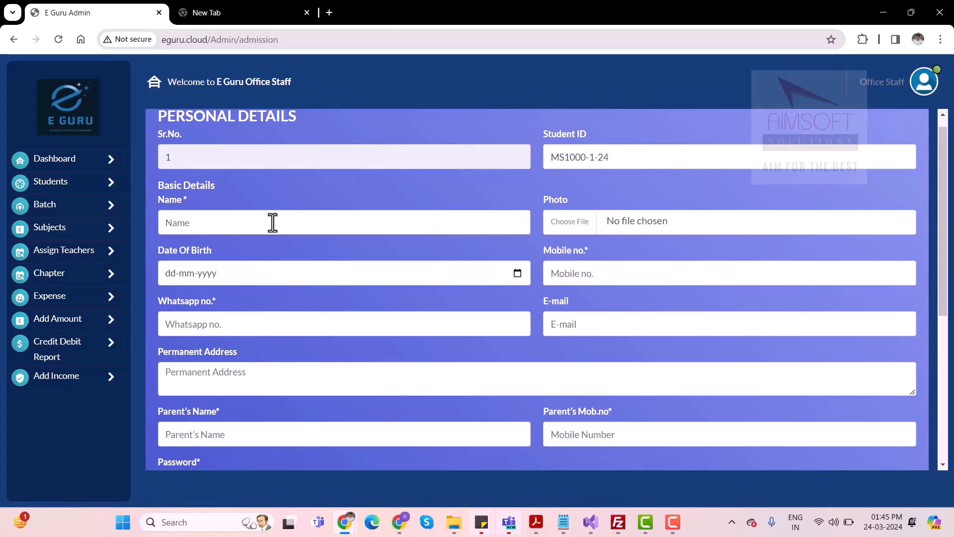
Fill in the new student's name, WhatsApp number, parent's name and mobile number and the account password, then submit the admission form.
left_click(392, 222)
type("Vineeth")
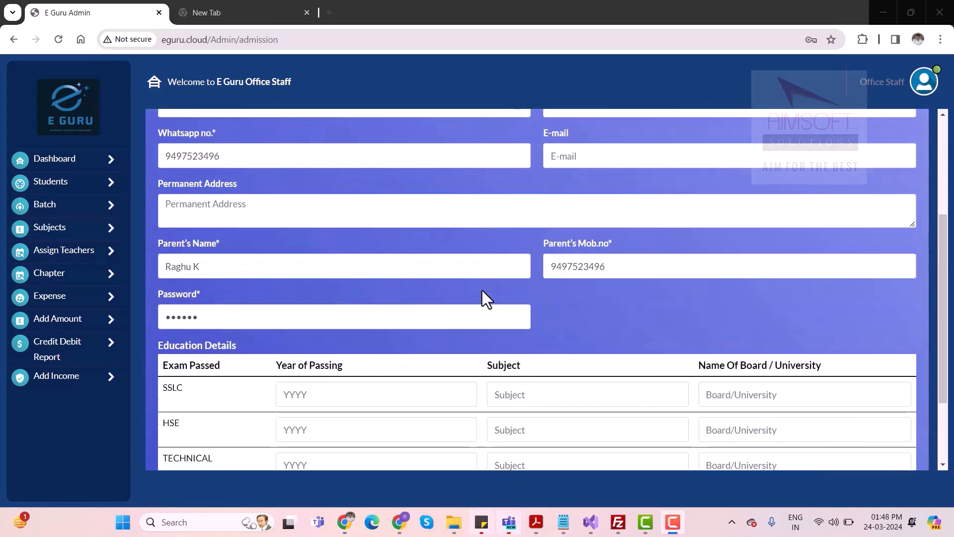
scroll(482, 290, "down", 3)
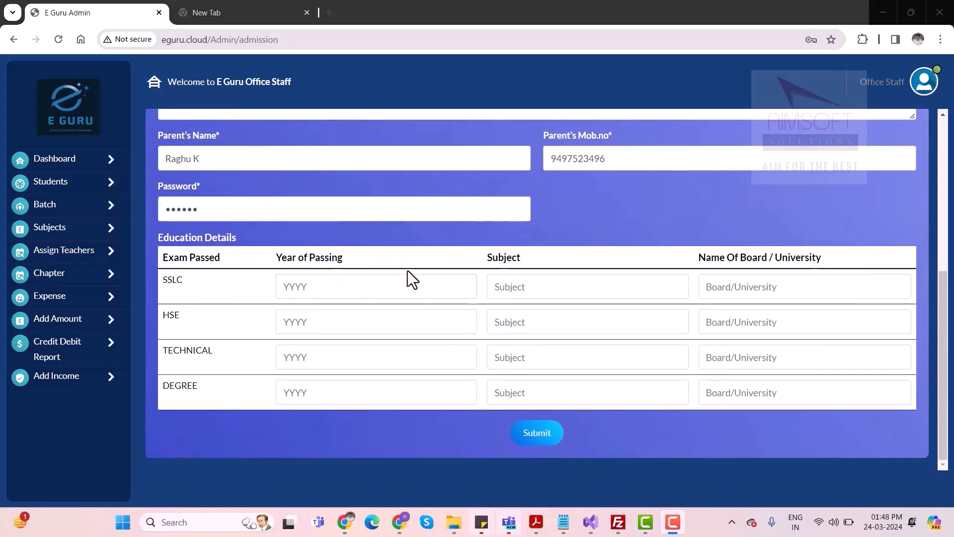
left_click(537, 443)
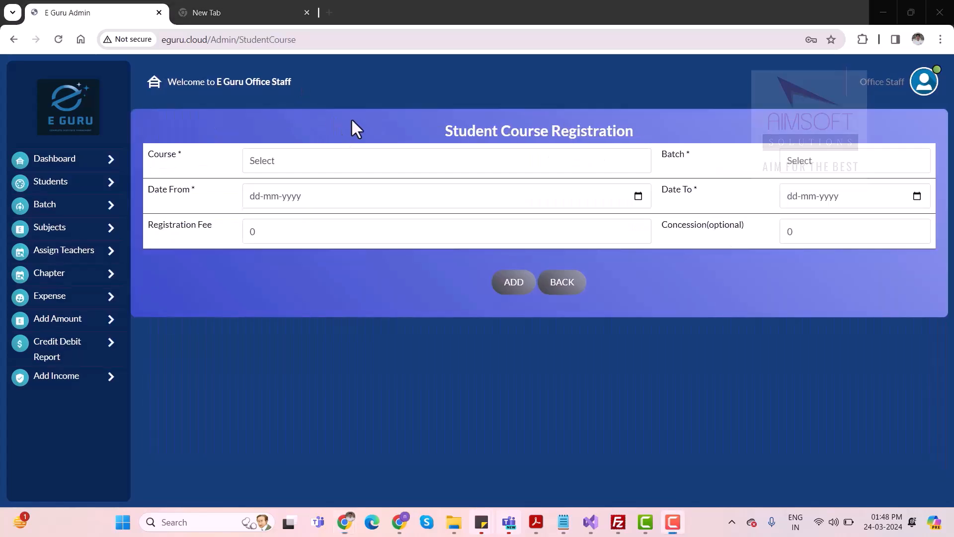
Choose course Finance and batch A in the student's course registration.
left_click(322, 161)
left_click(305, 192)
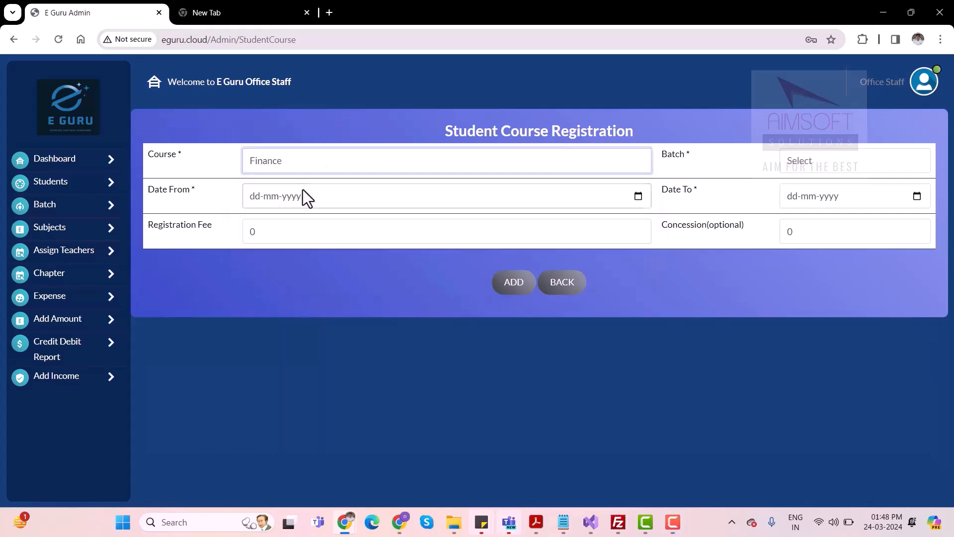
left_click(824, 158)
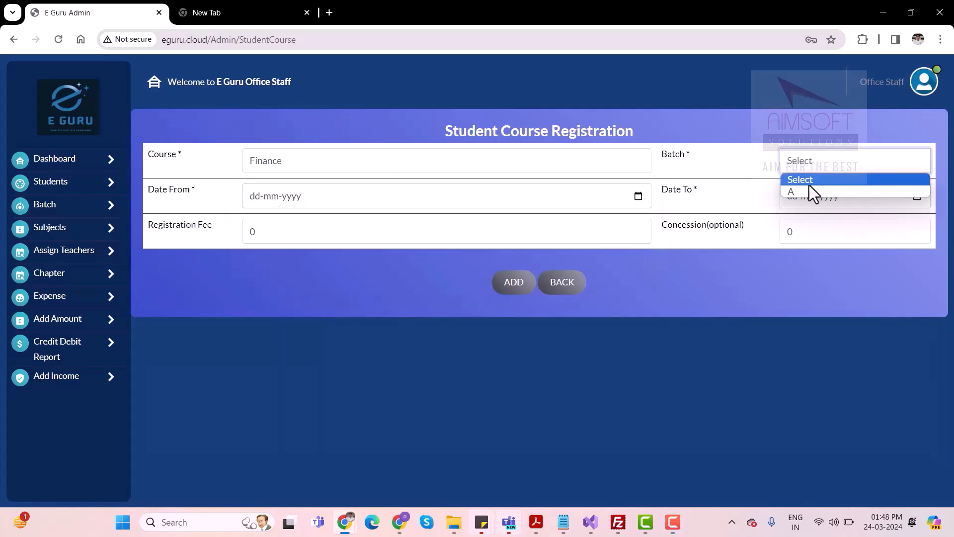
left_click(804, 190)
Set the course period from 24-03-2024 to 24-03-2025 and add the registration, leaving the registration fee and concession at 0.
left_click(638, 196)
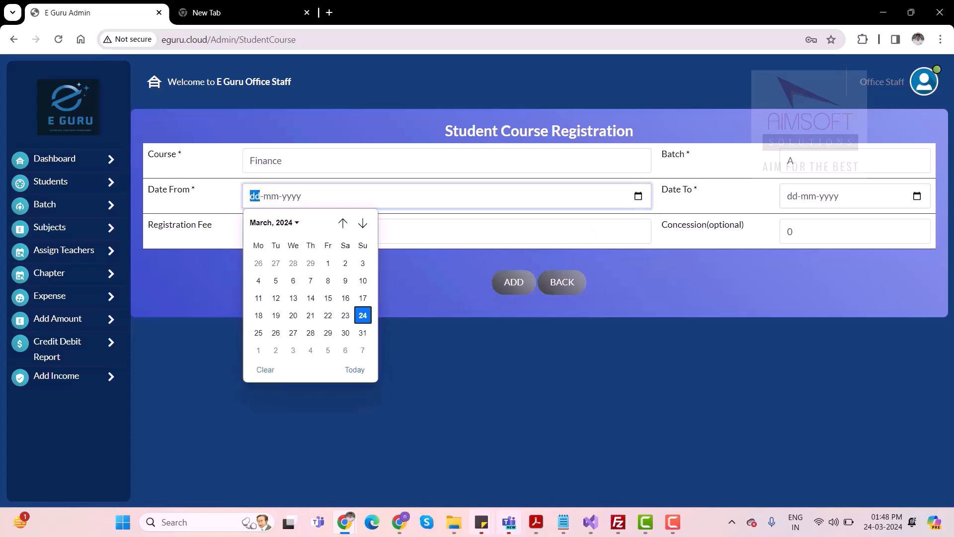
left_click(363, 317)
left_click(918, 197)
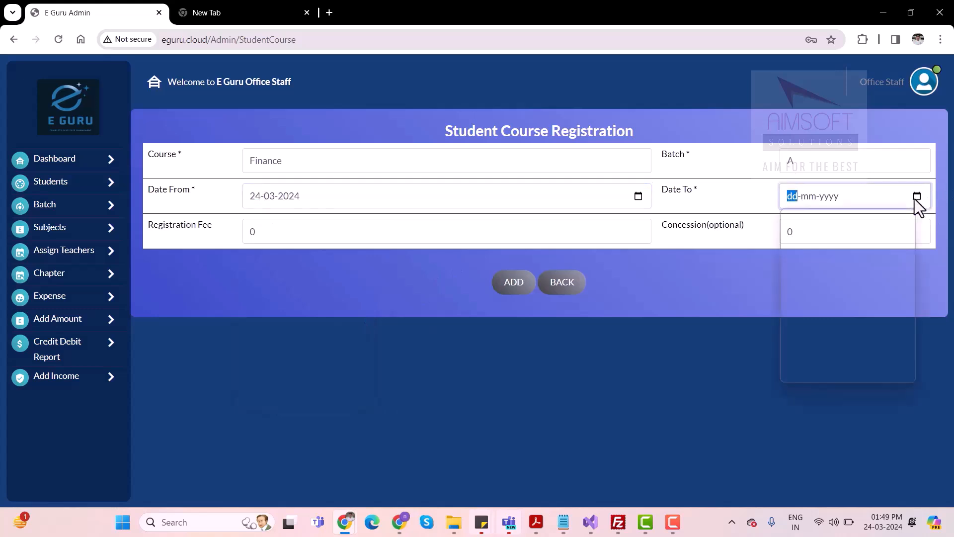
left_click(900, 316)
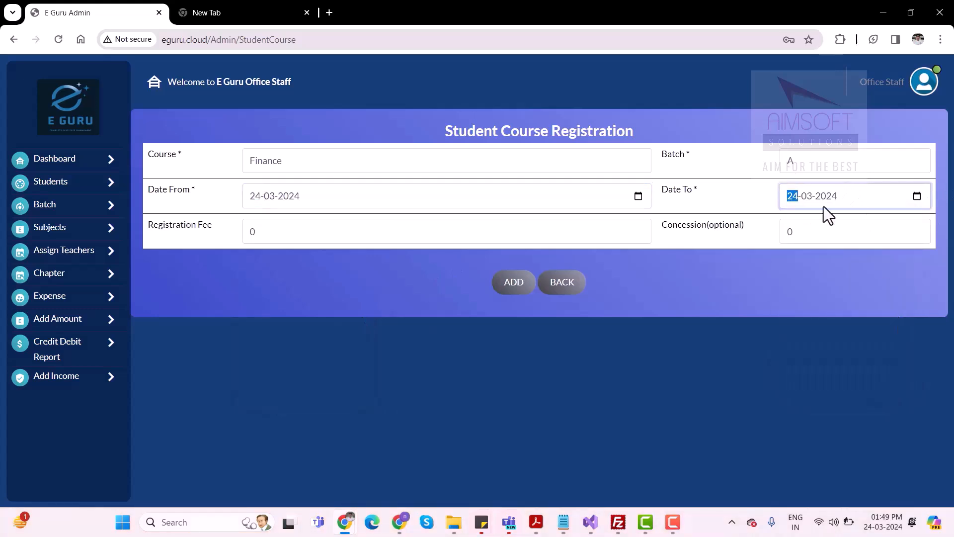
left_click(827, 194)
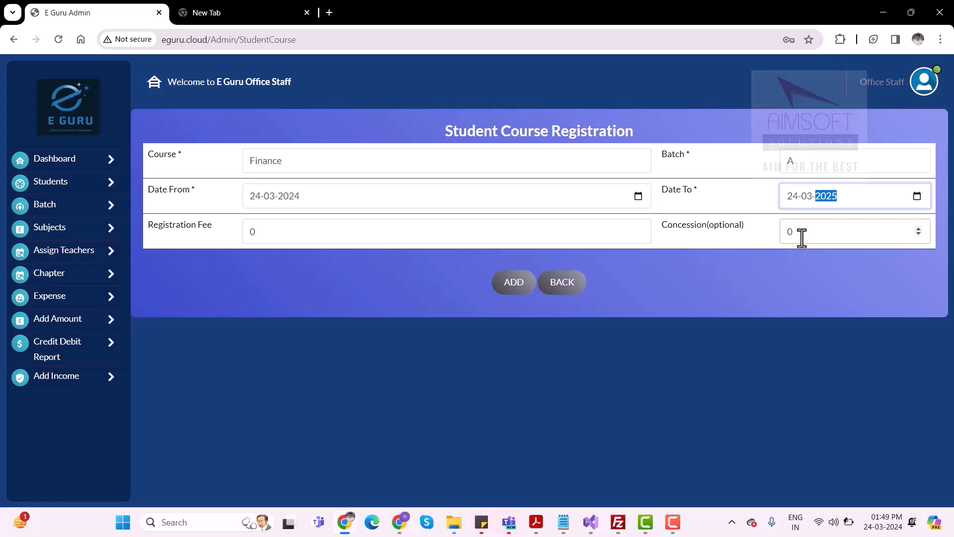
left_click(514, 284)
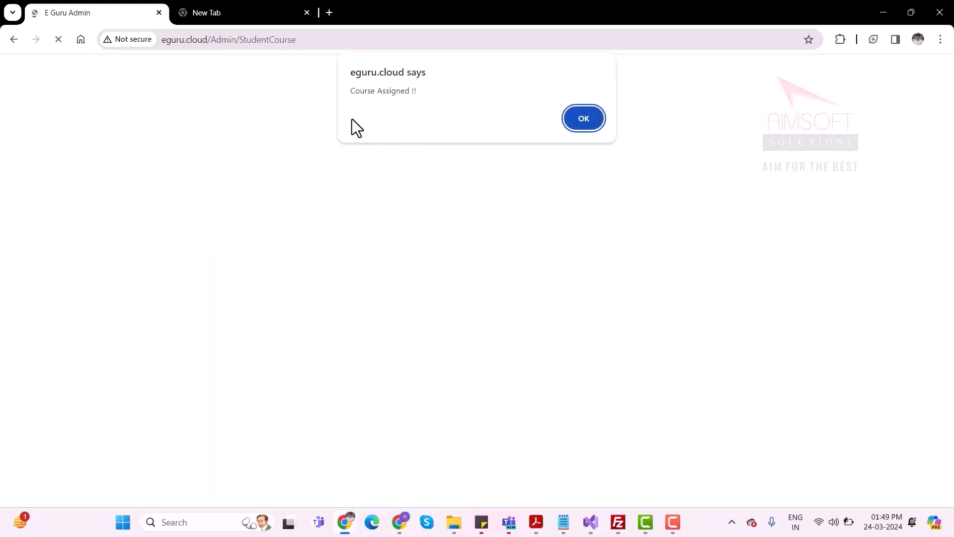
left_click(595, 127)
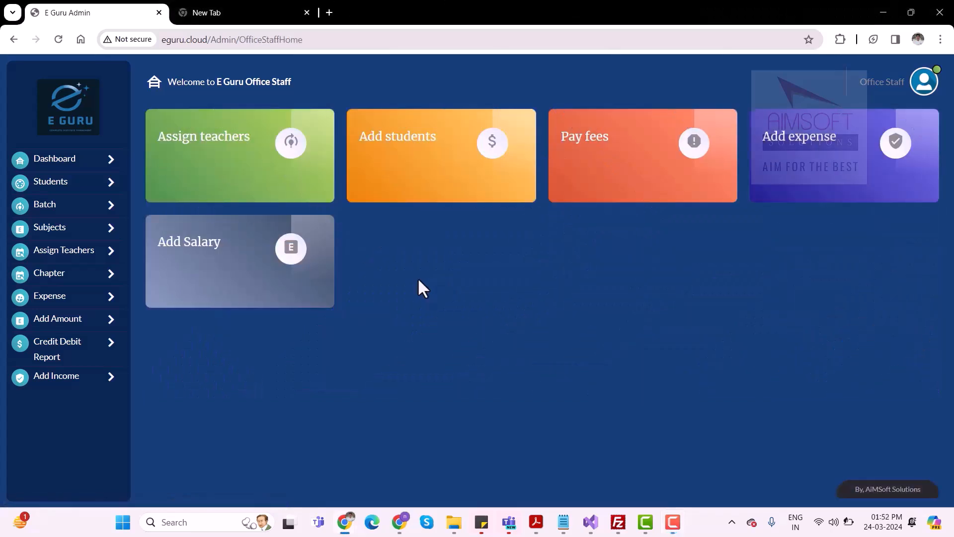
List the fee-paying students of course Finance, batch A, and open the fee collection page of the listed student.
left_click(91, 192)
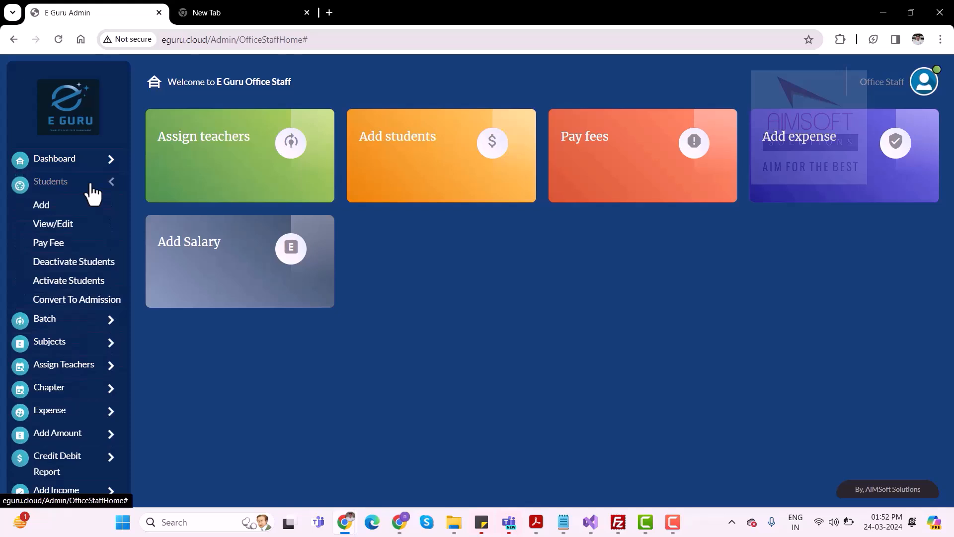
left_click(63, 244)
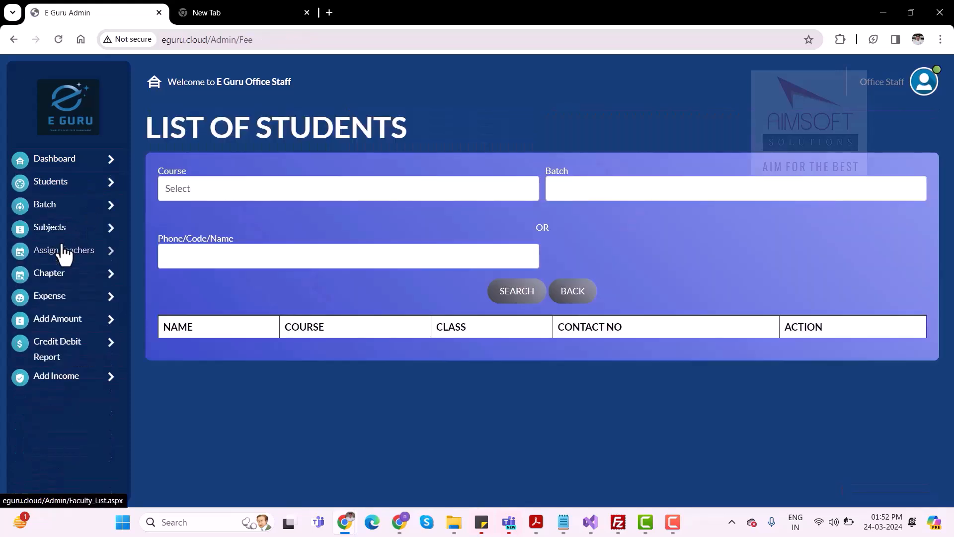
left_click(326, 185)
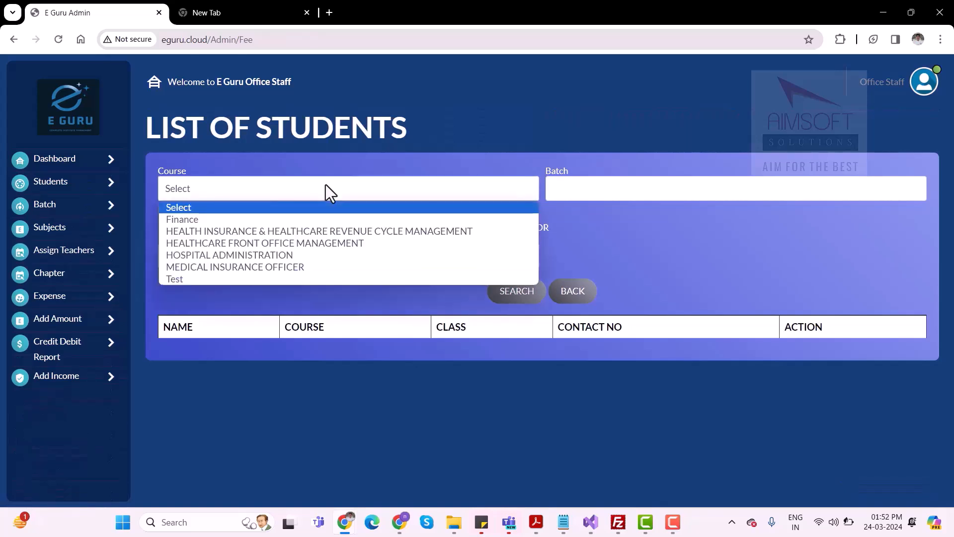
left_click(211, 220)
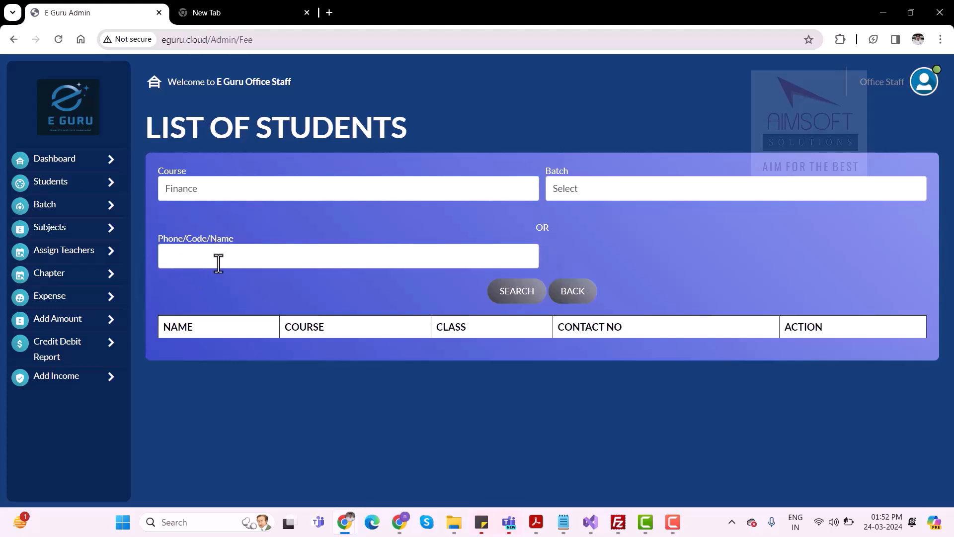
left_click(577, 193)
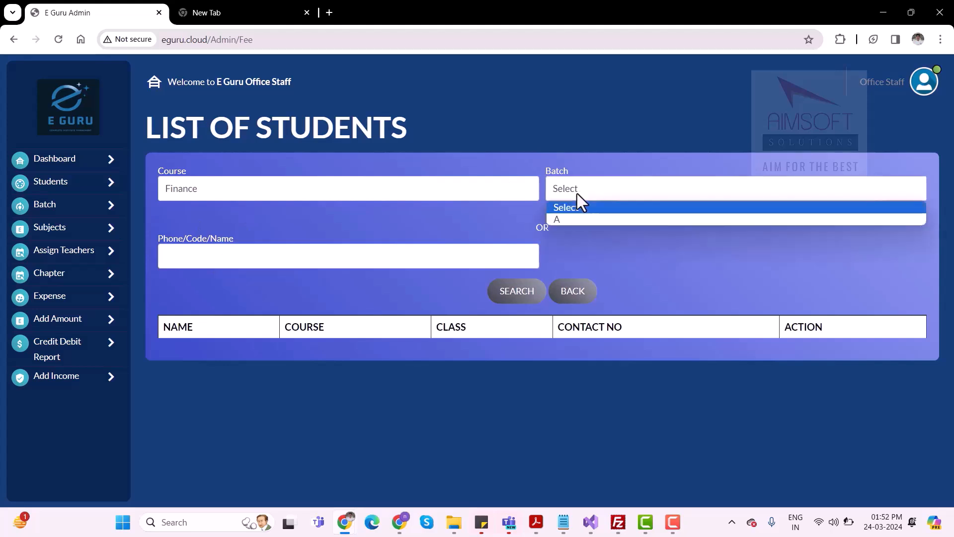
left_click(565, 217)
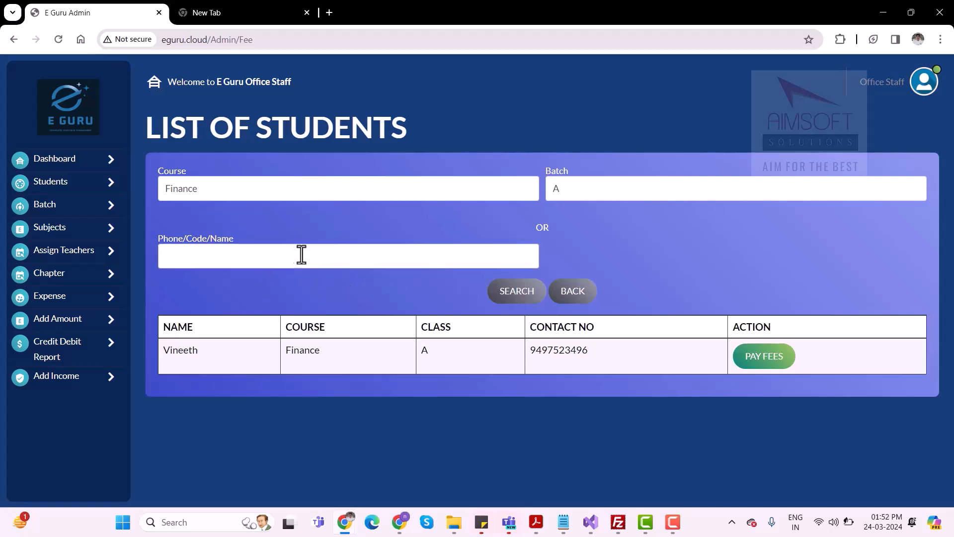
left_click(771, 362)
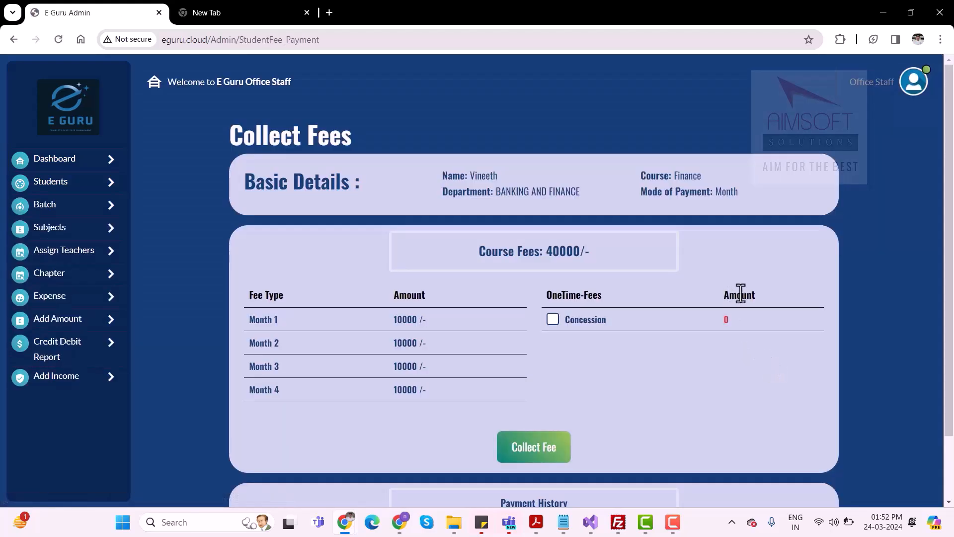
Review the student's fee breakdown, then start a fee collection with fee type Month 1.
scroll(741, 293, "down", 1)
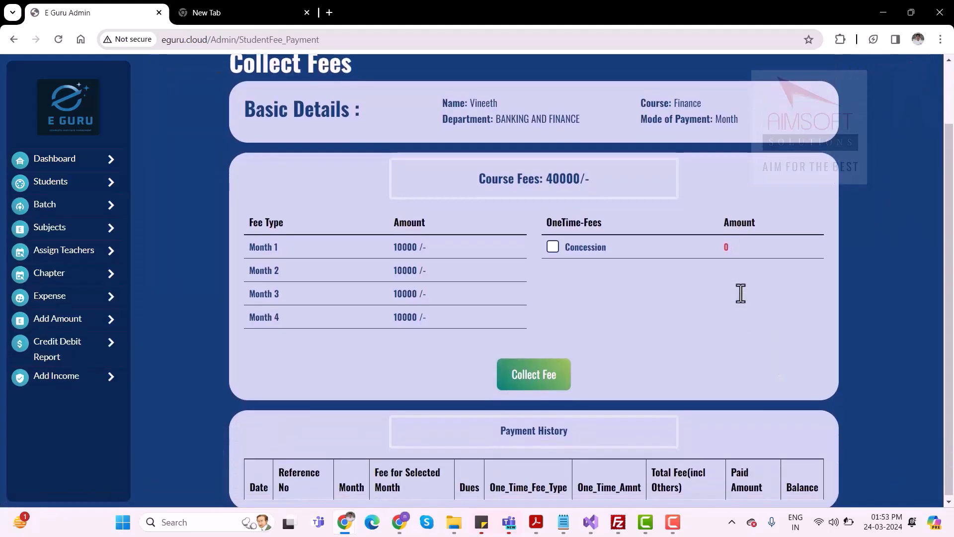
scroll(741, 294, "up", 1)
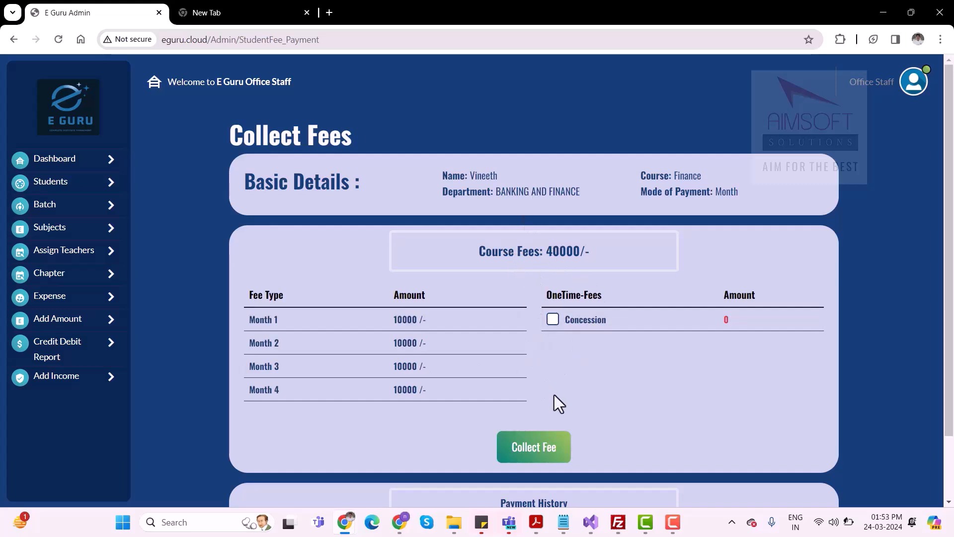
scroll(633, 378, "down", 1)
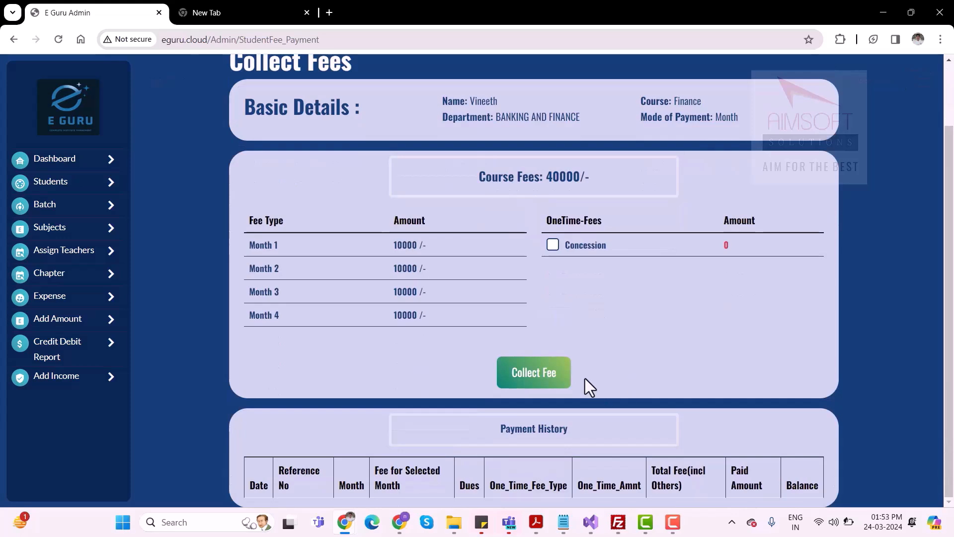
left_click(557, 375)
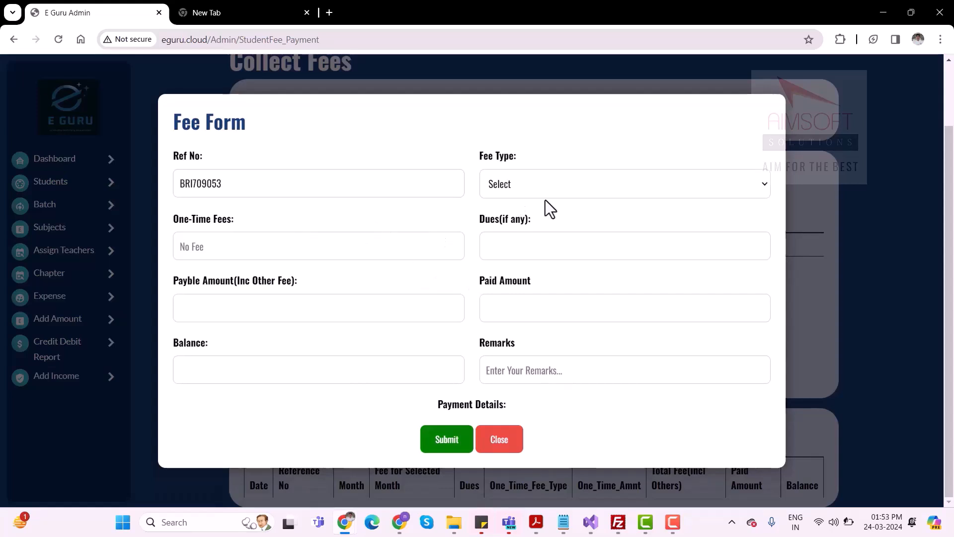
left_click(553, 187)
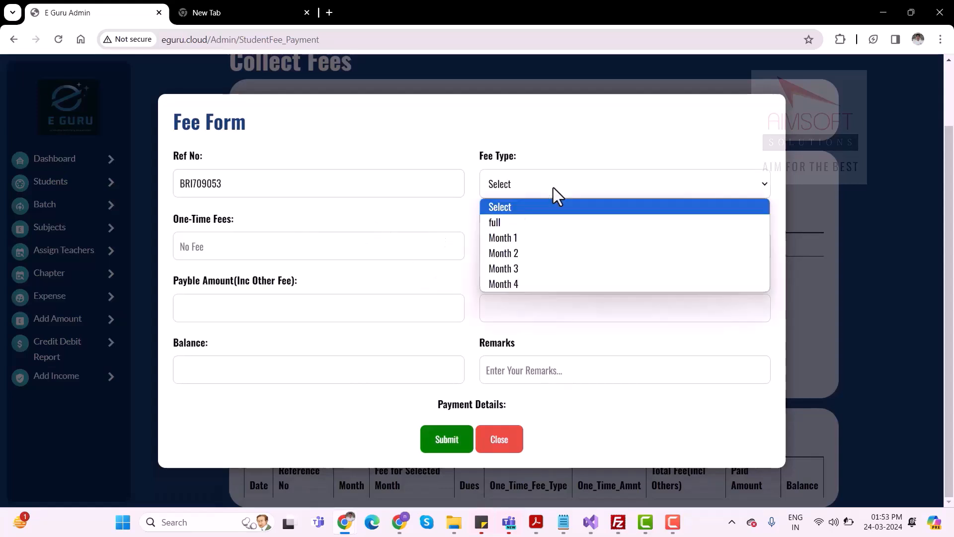
left_click(517, 236)
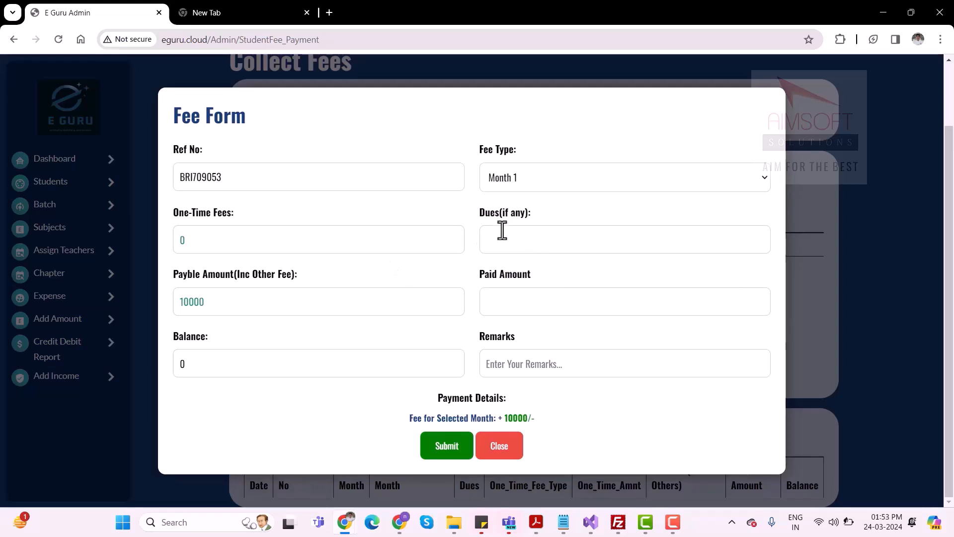
Enter a paid amount of 10000, submit the Month 1 fee without remarks and check the payment history.
left_click(493, 304)
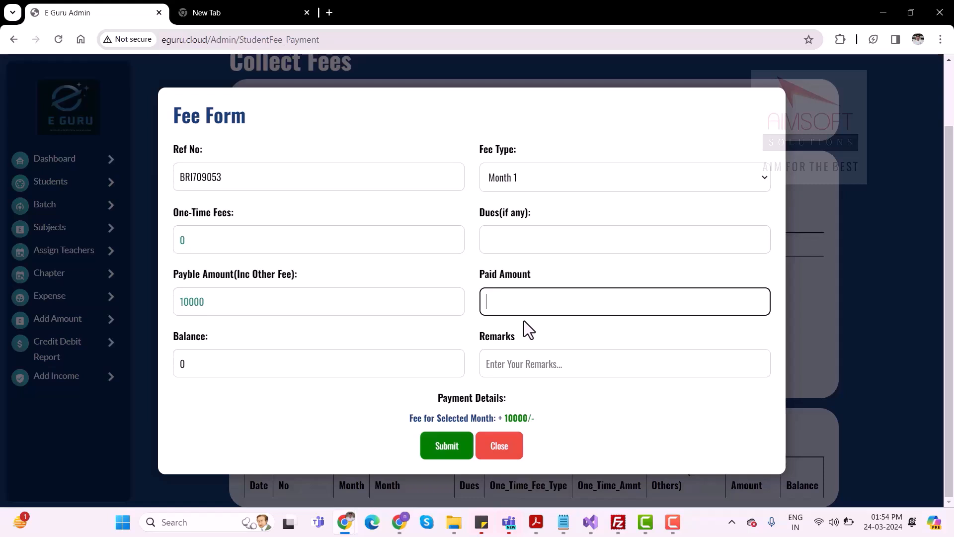
type("10000")
left_click(271, 392)
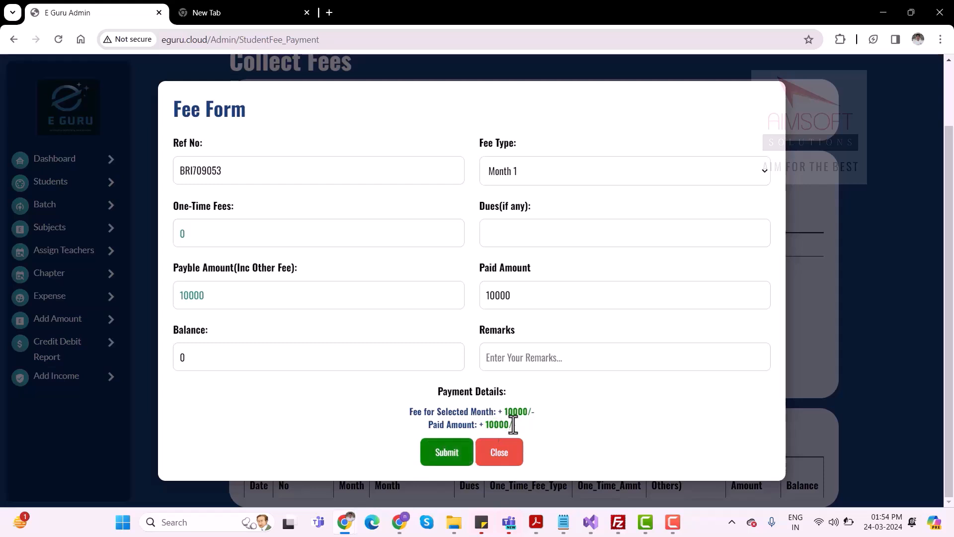
left_click(447, 452)
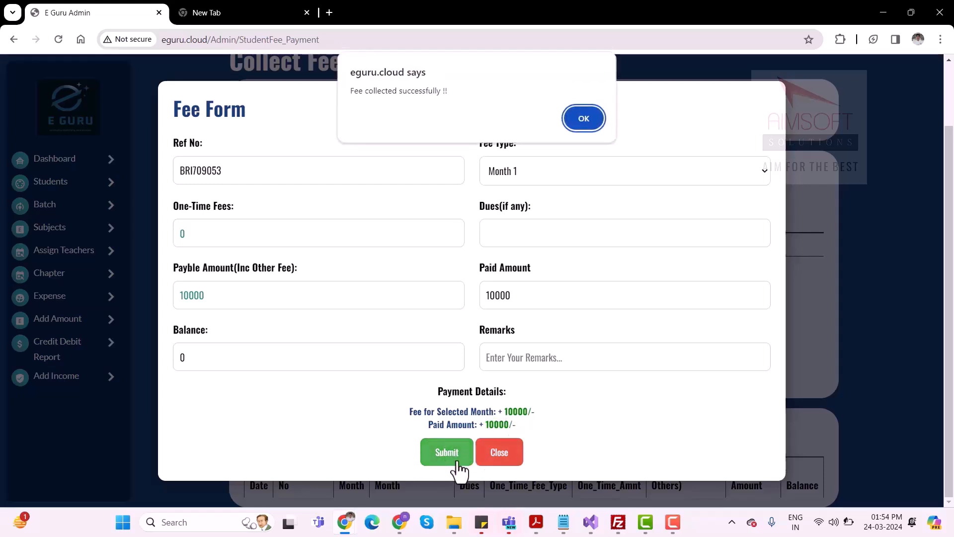
left_click(584, 118)
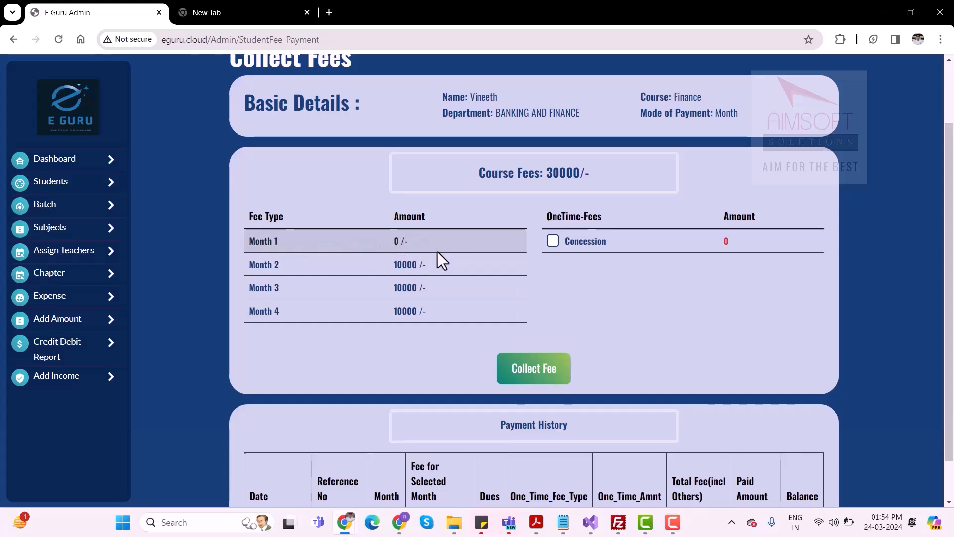
scroll(437, 251, "down", 1)
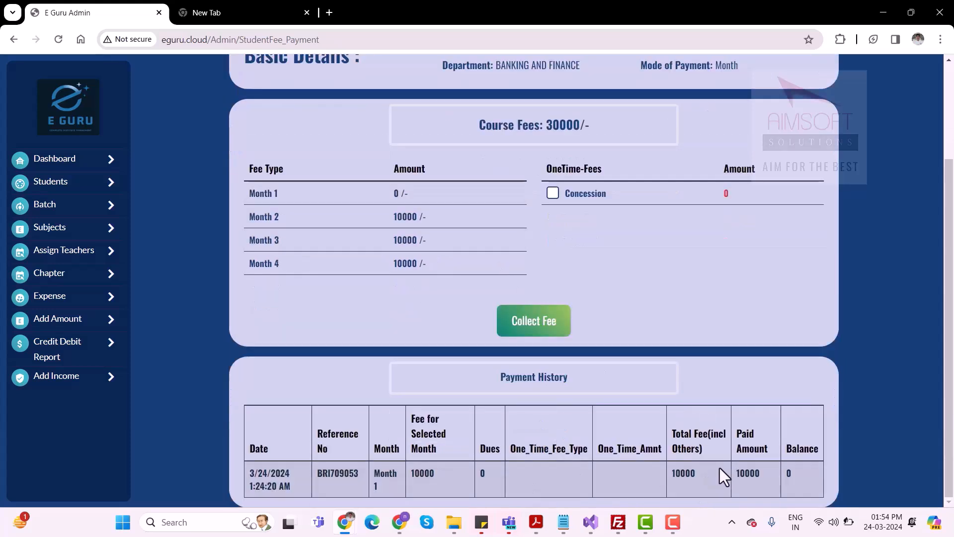
Reopen the fee collection page of the Finance batch A student and examine the remaining monthly fees and payment history.
left_click(59, 191)
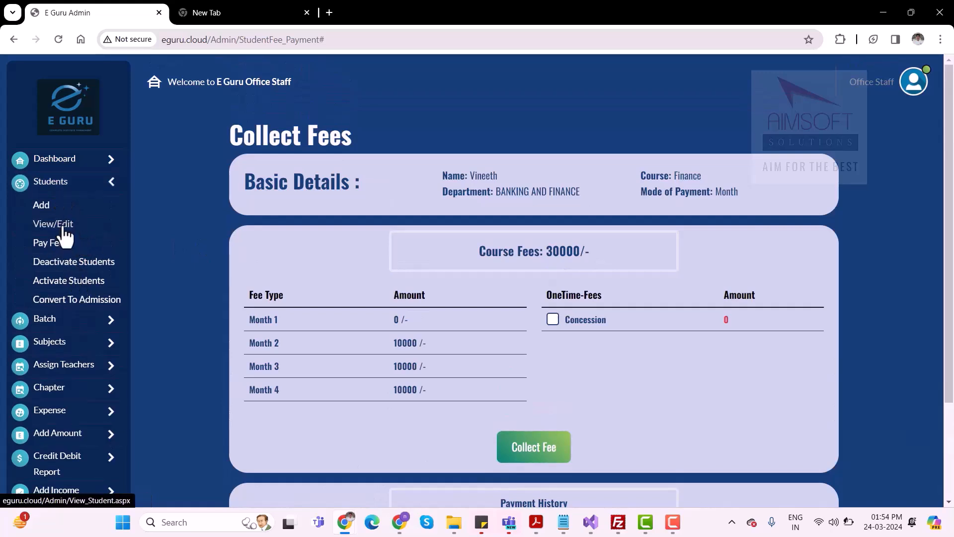
left_click(55, 244)
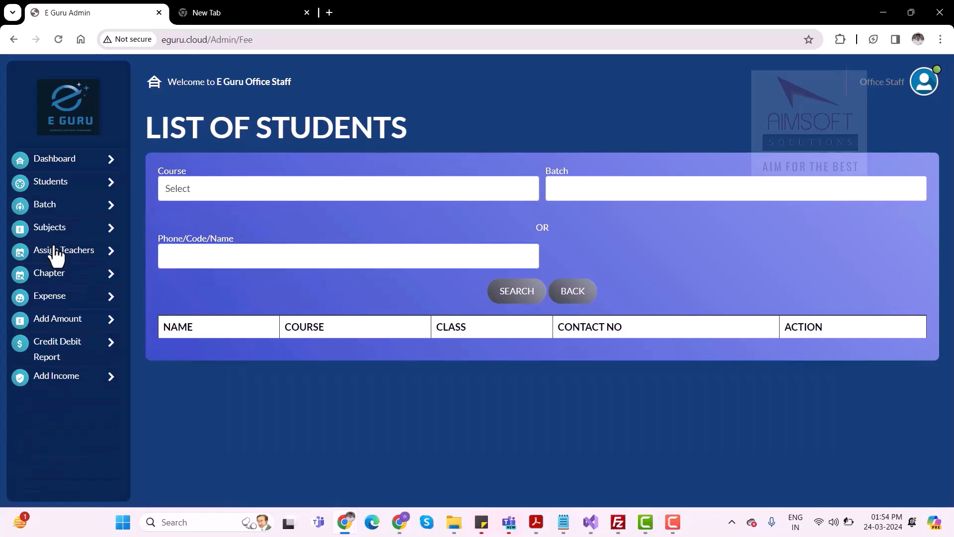
left_click(282, 190)
left_click(234, 224)
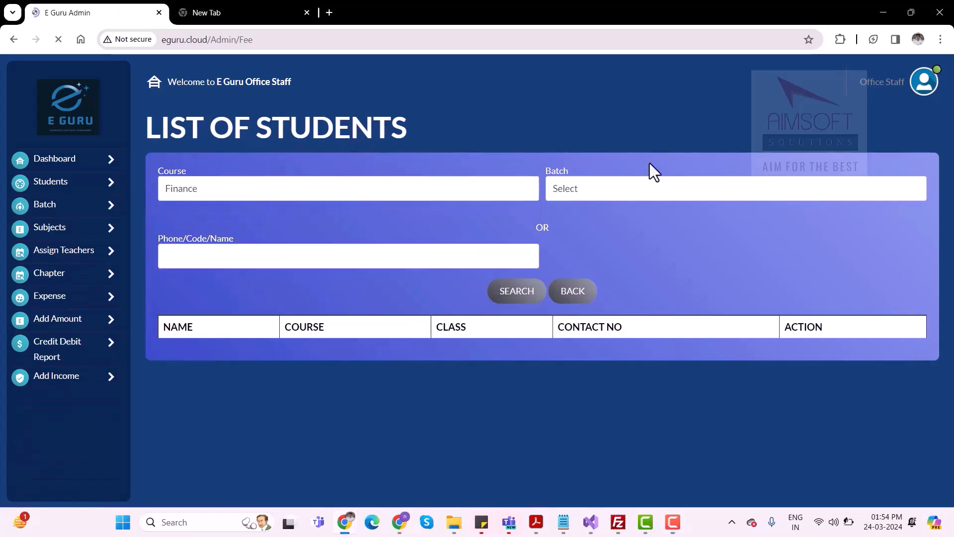
left_click(625, 184)
left_click(576, 217)
left_click(525, 297)
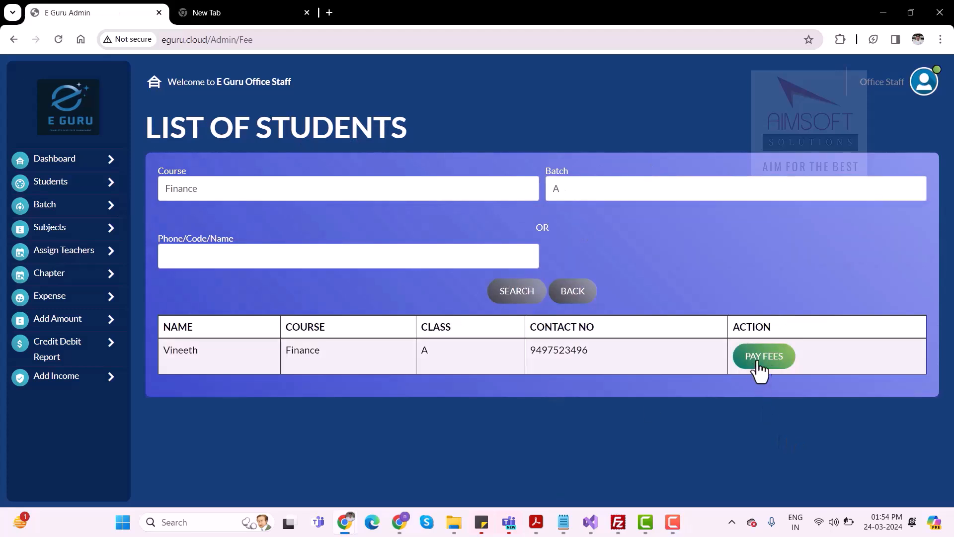
left_click(759, 363)
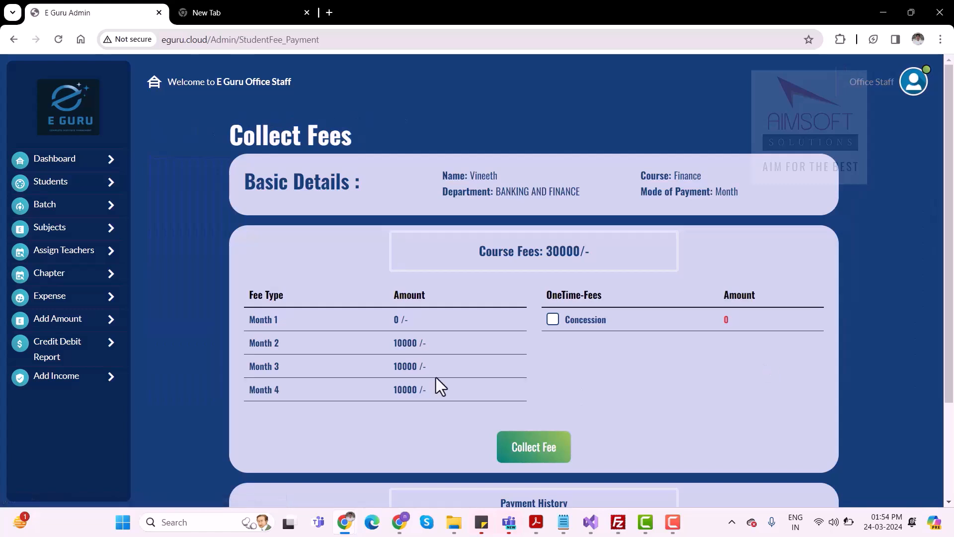
scroll(564, 368, "down", 2)
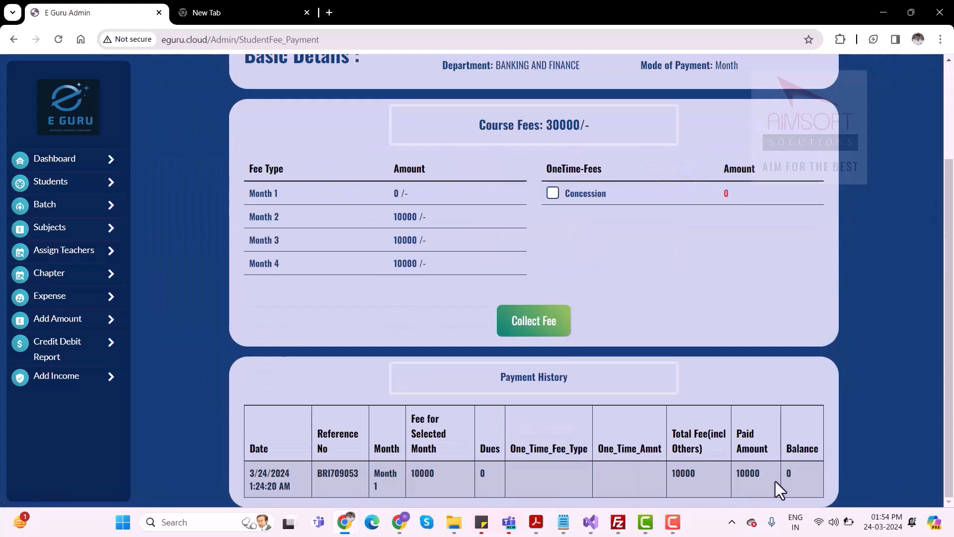
scroll(600, 289, "up", 2)
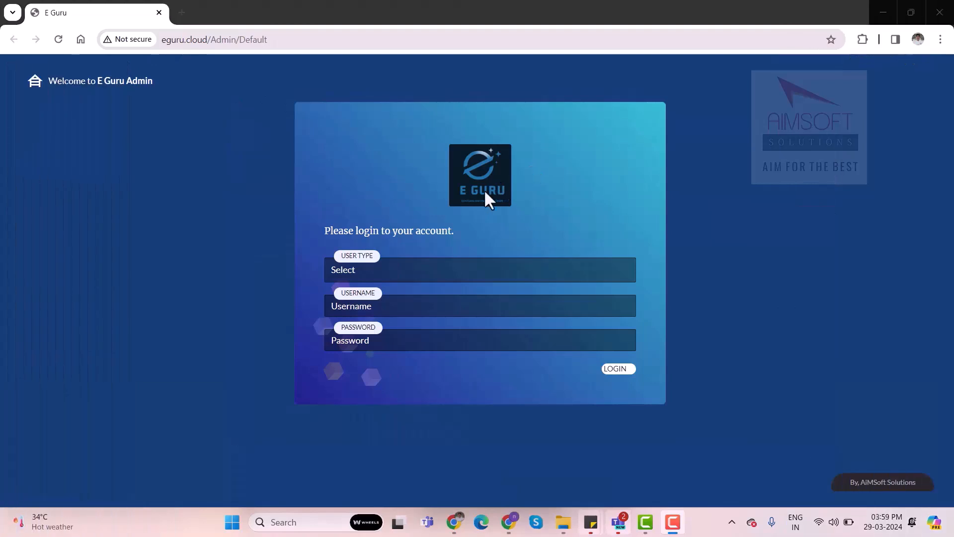
Choose Student Counselor as the user type on the login page and go to the username entry.
left_click(376, 271)
left_click(375, 185)
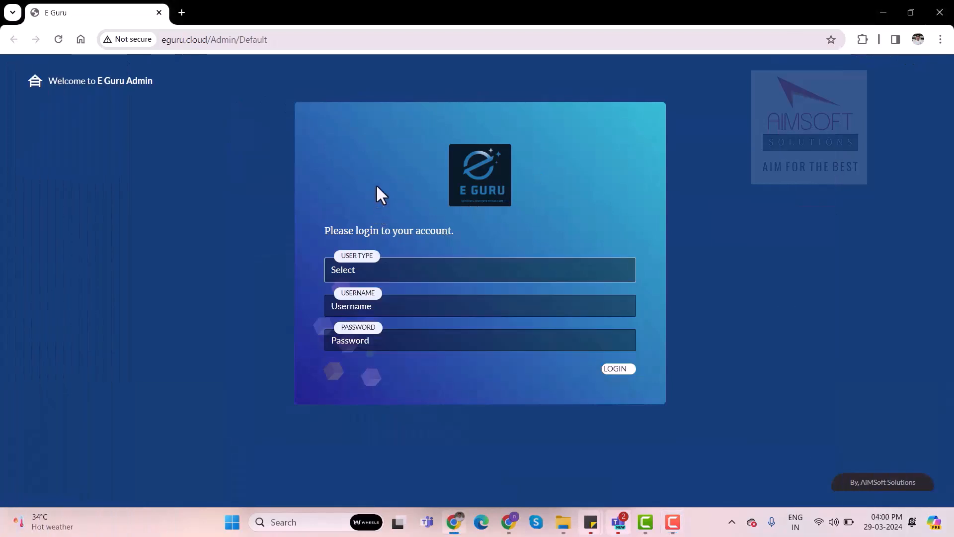
left_click(398, 268)
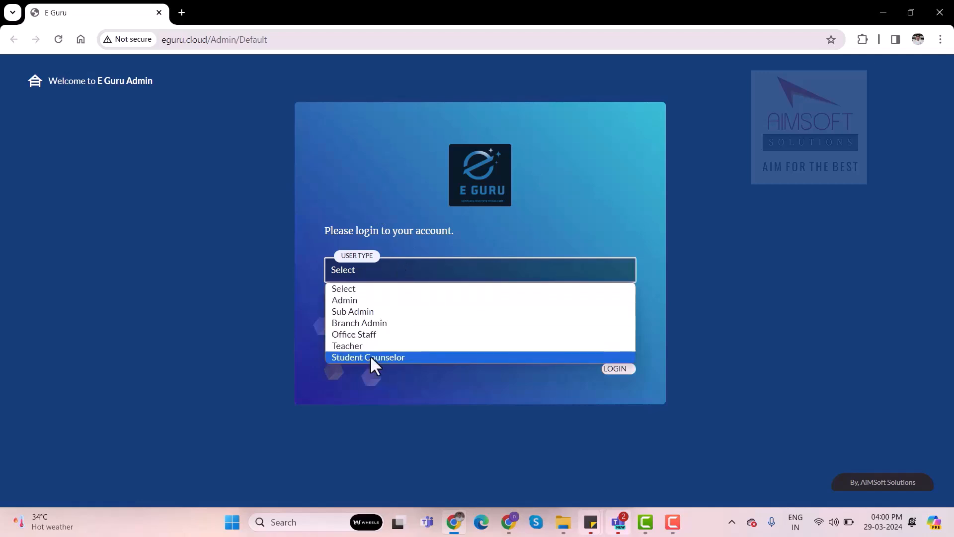
left_click(371, 357)
left_click(375, 312)
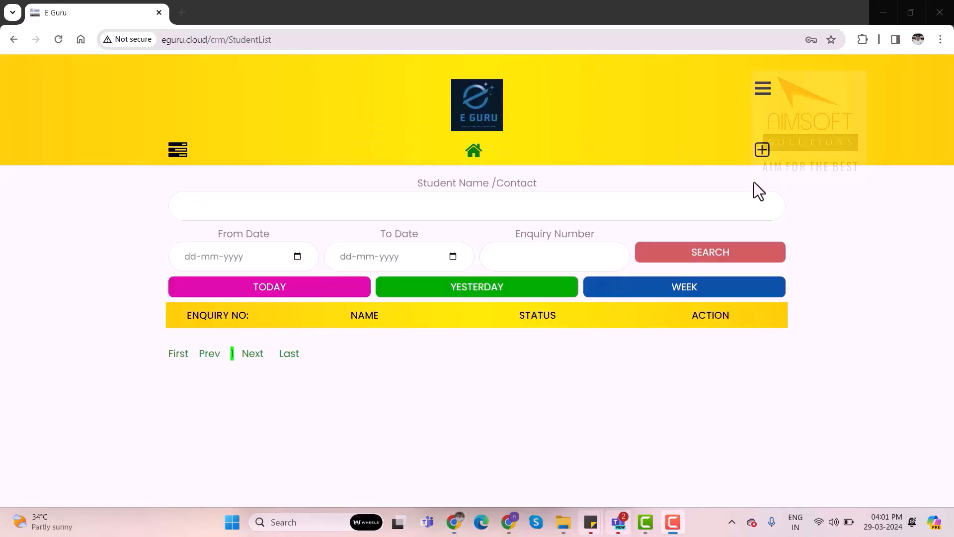
Start a new student enquiry with department BANKING AND FINANCE and course Finance, and assign the available student counselor for follow-up.
left_click(763, 152)
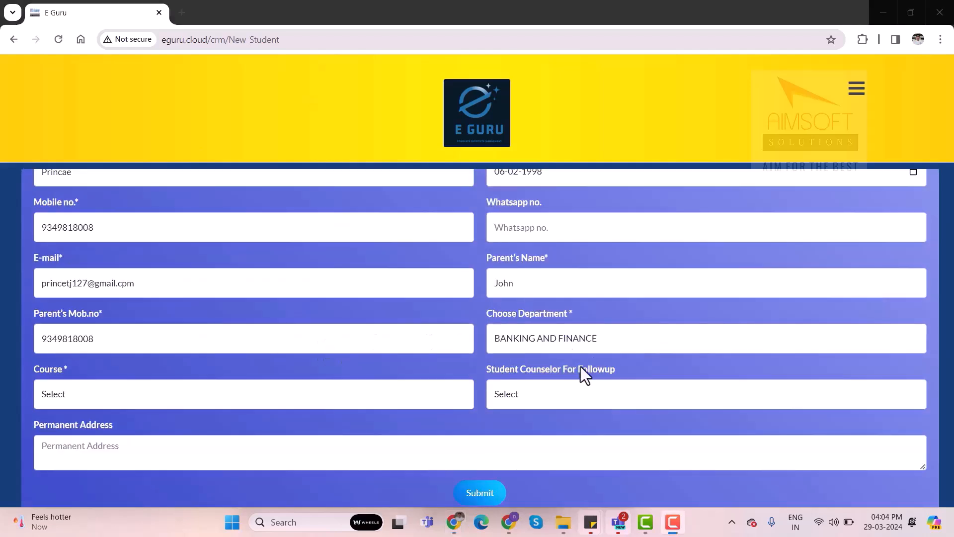
left_click(569, 345)
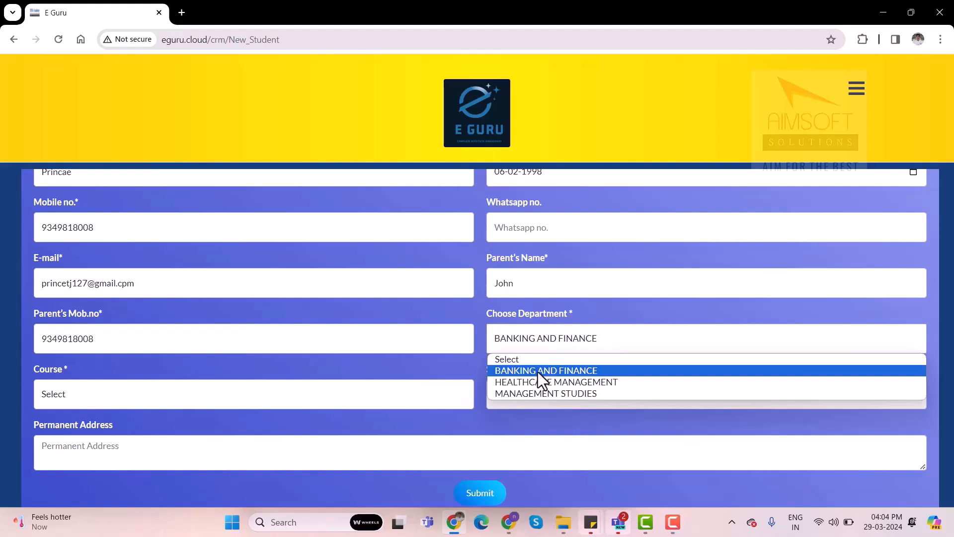
left_click(538, 372)
left_click(181, 396)
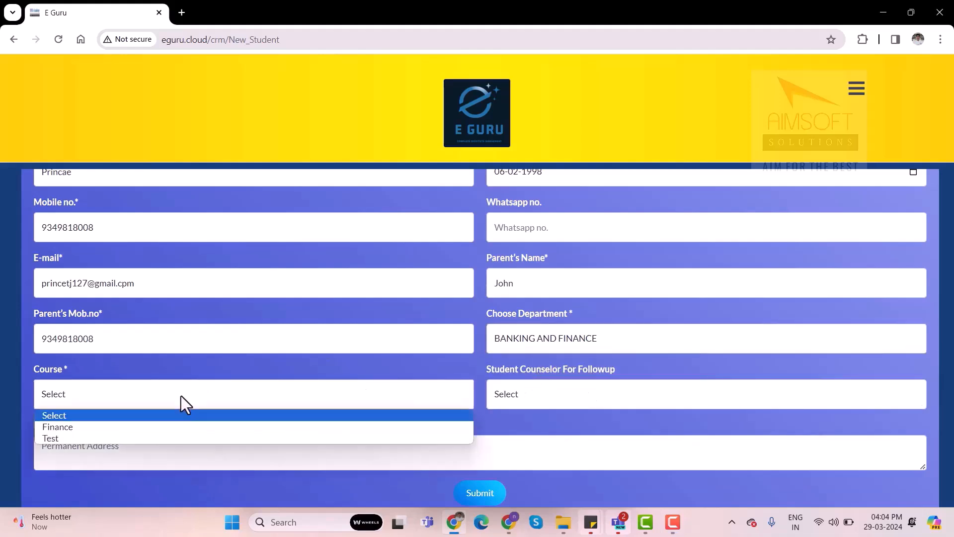
left_click(79, 430)
left_click(549, 394)
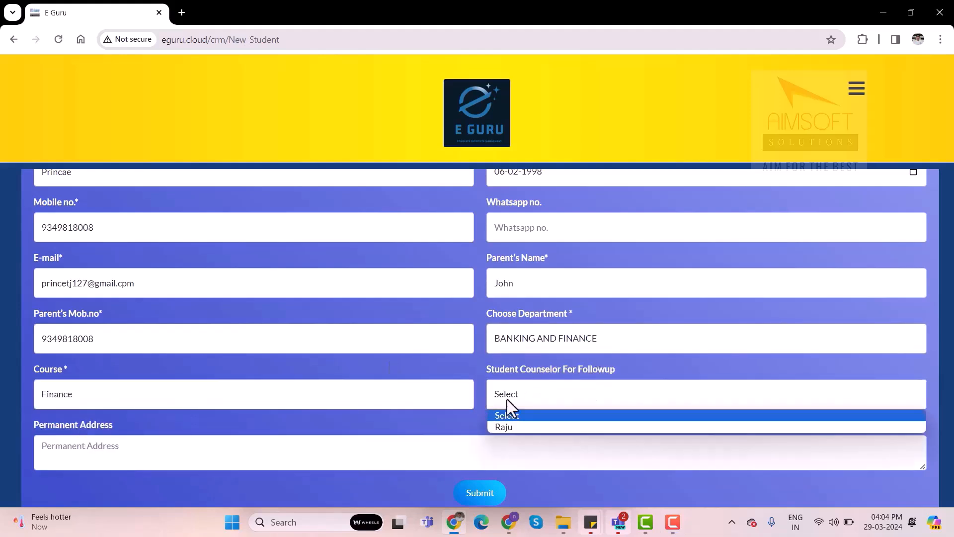
left_click(520, 428)
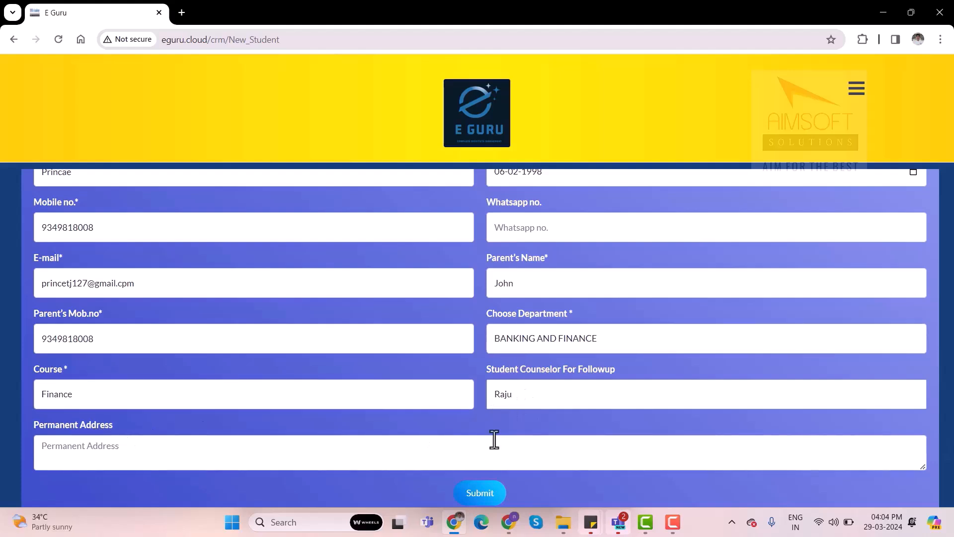
Submit the new student enquiry with the permanent address left empty and return to the student list.
scroll(494, 440, "down", 1)
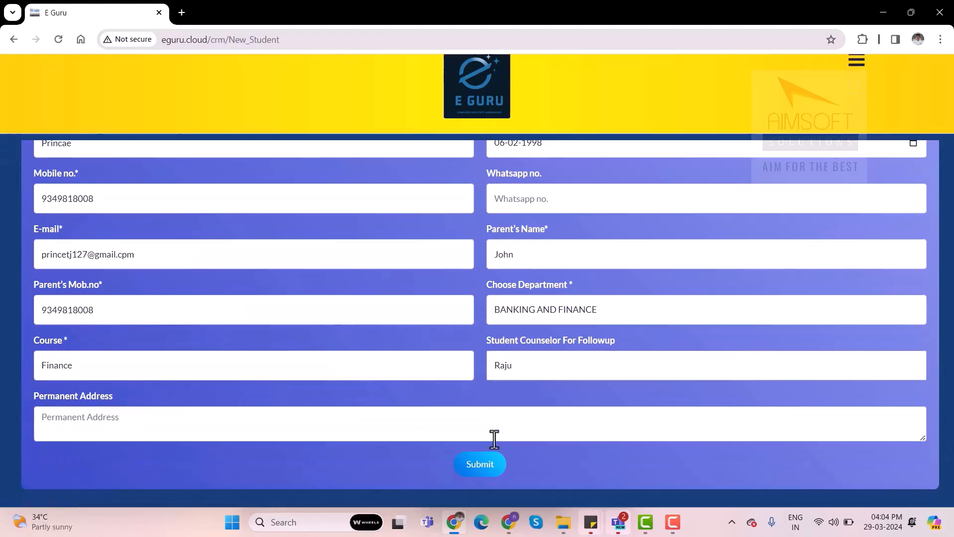
left_click(492, 475)
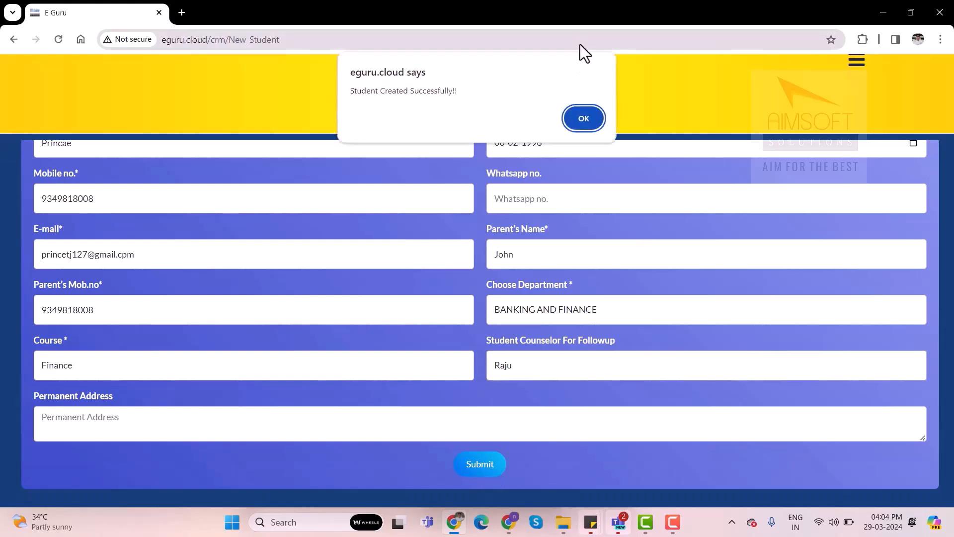
left_click(578, 118)
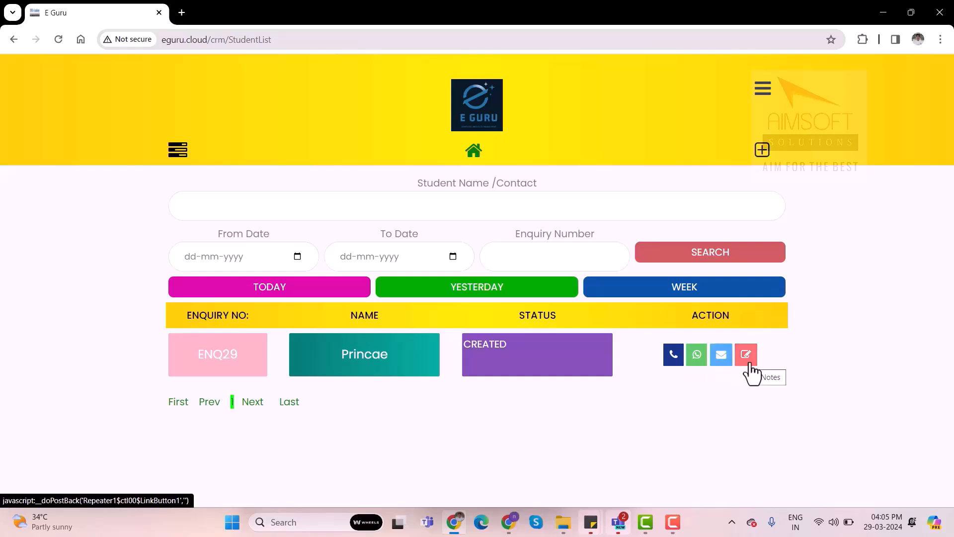
Open the newly created student's details from the list and start editing the record.
left_click(390, 367)
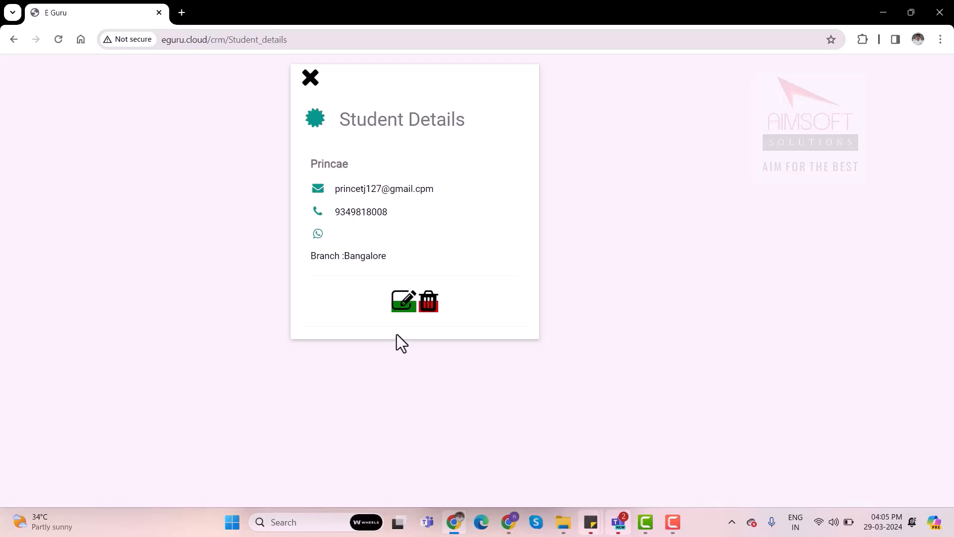
left_click(402, 305)
scroll(402, 308, "down", 1)
scroll(402, 308, "up", 1)
Correct the misspelled ending of the student's name and save the updated record.
left_click(126, 249)
key("BackSpace")
key("BackSpace")
type("e")
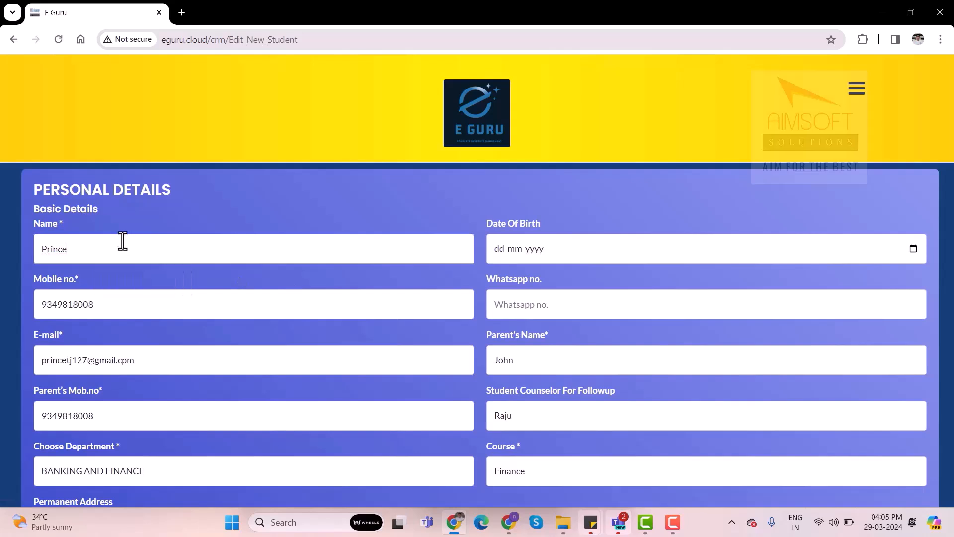
scroll(119, 229, "down", 2)
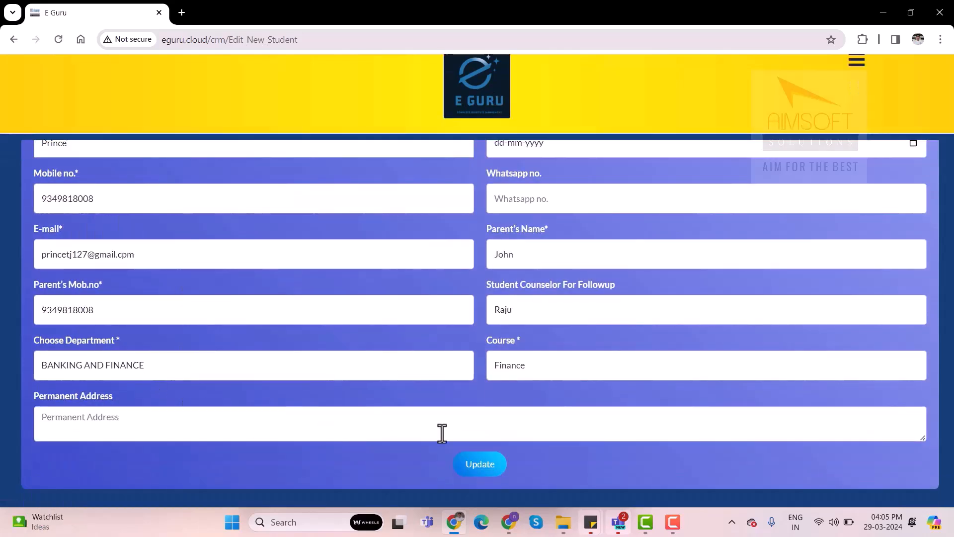
left_click(488, 474)
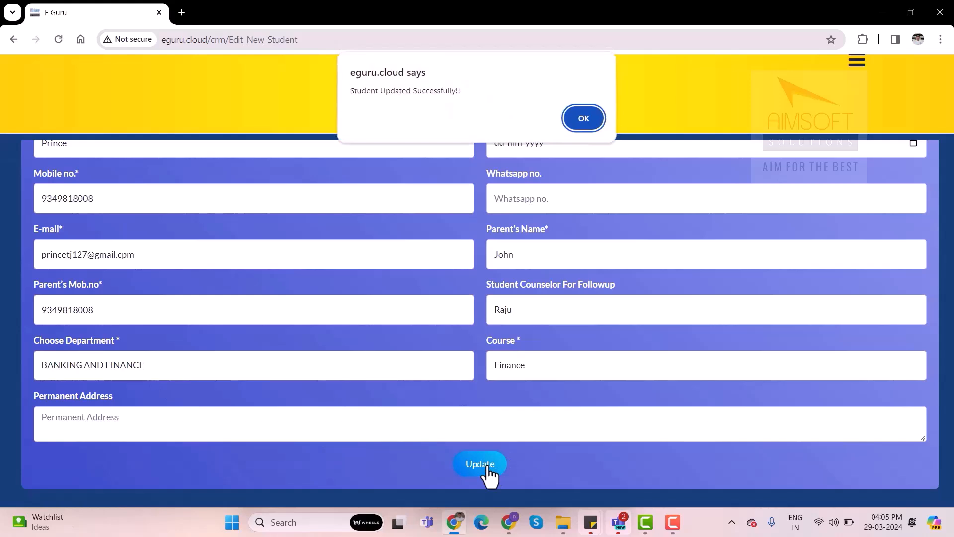
left_click(592, 117)
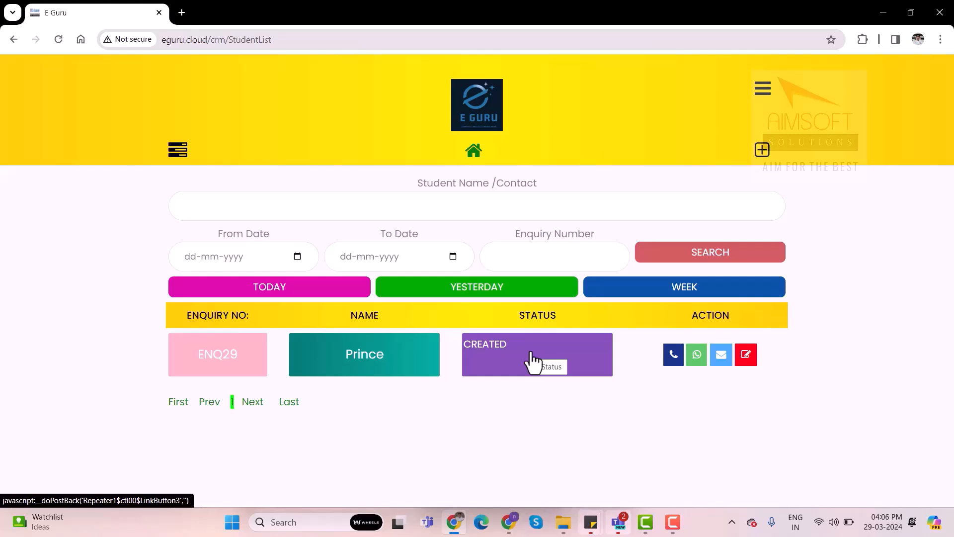
Change the student's enquiry status to ADVANCE PAID.
left_click(502, 358)
left_click(559, 120)
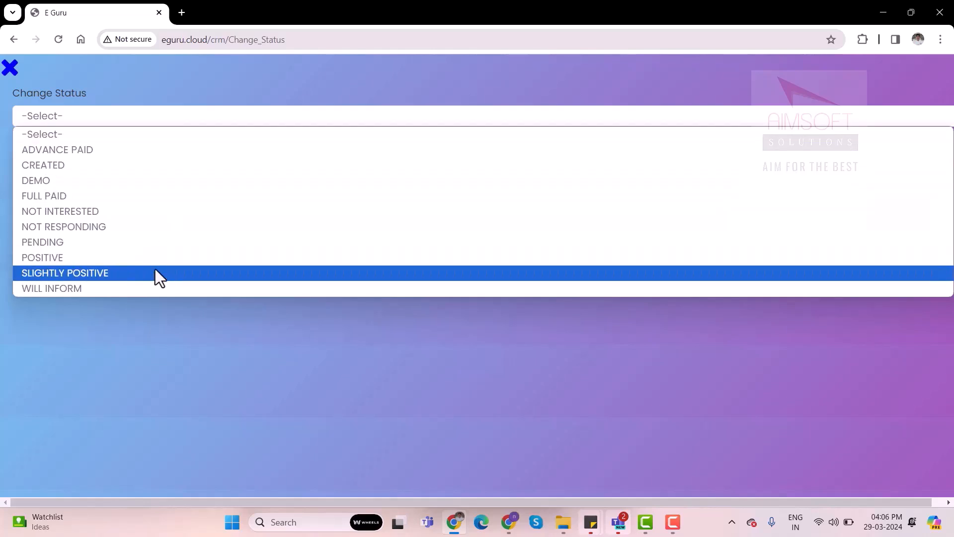
left_click(59, 148)
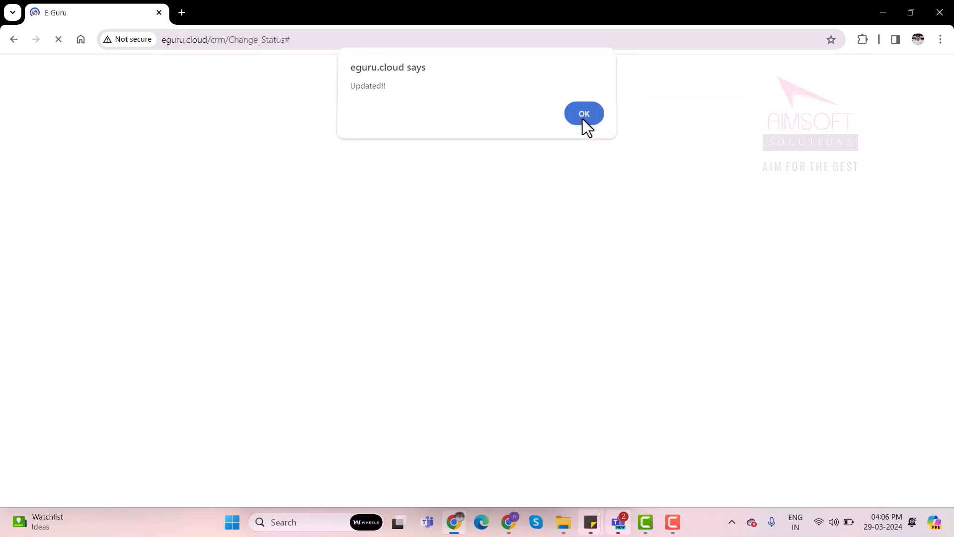
left_click(583, 118)
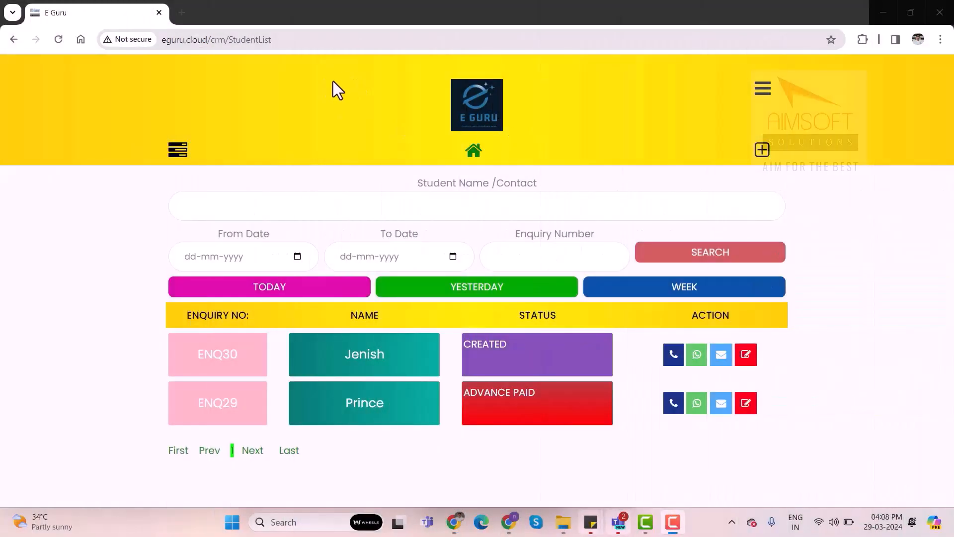
Open the form for adding another new student enquiry.
left_click(762, 150)
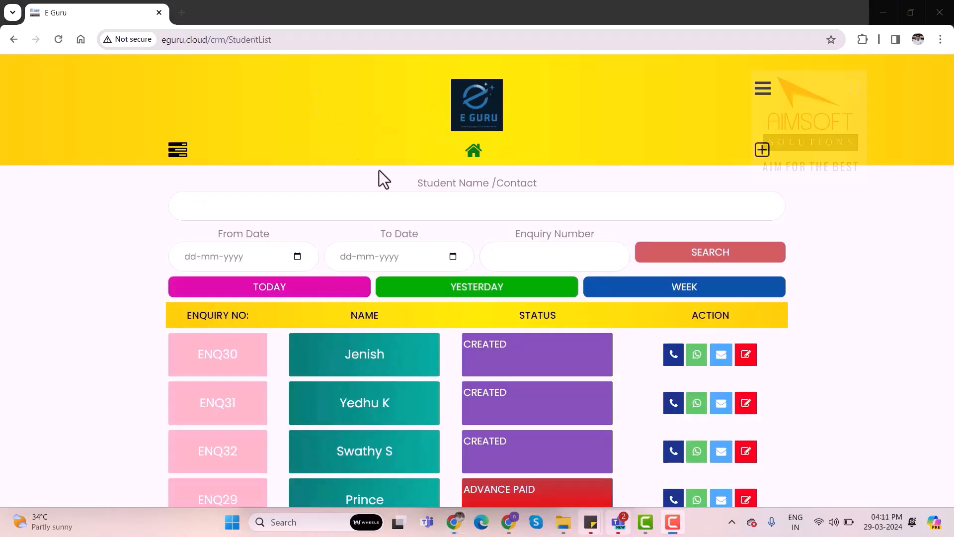
Open the notes of the first student in the list and enter the note "Attending a function. Informed to call back".
scroll(524, 362, "down", 1)
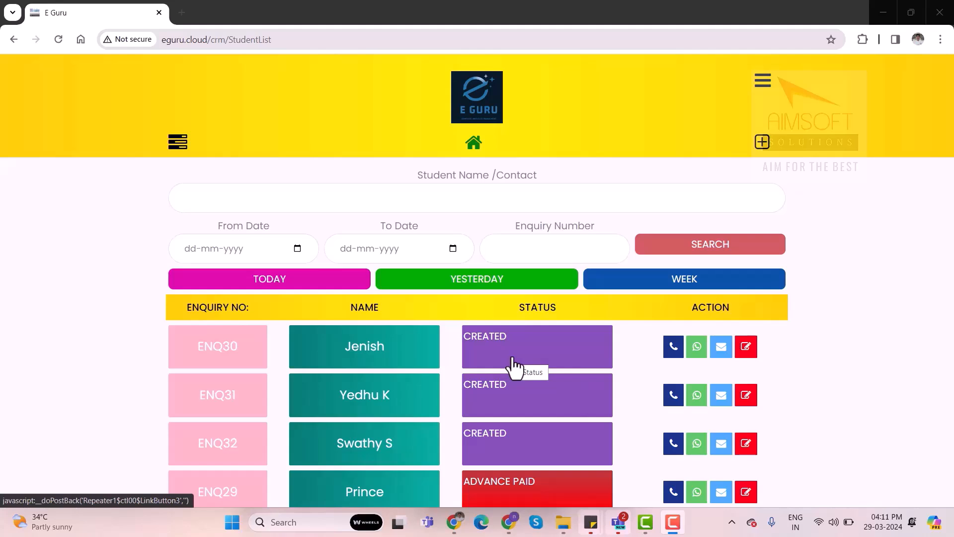
left_click(747, 354)
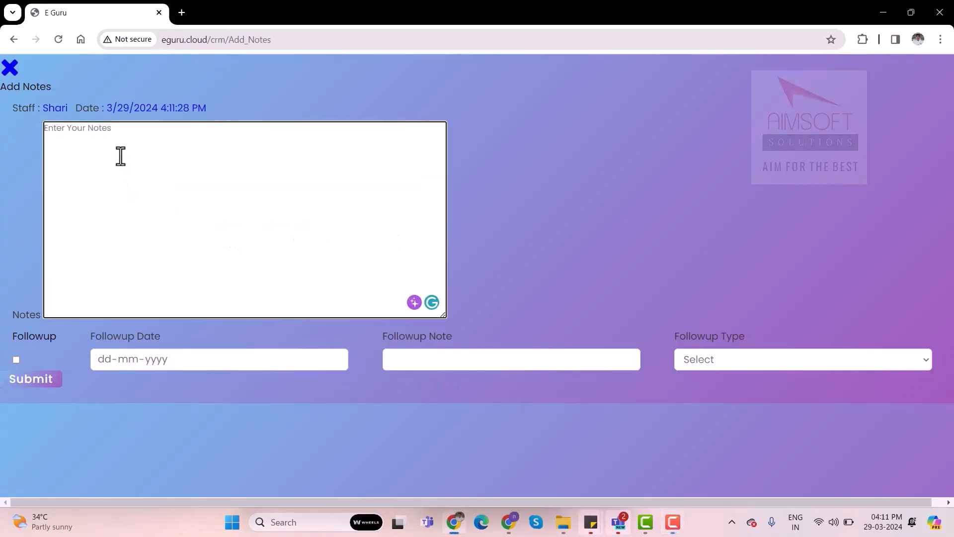
type("Fol")
key("BackSpace")
key("BackSpace")
type("ol")
key("ctrl+a")
type("Attending a function. Informed to call back")
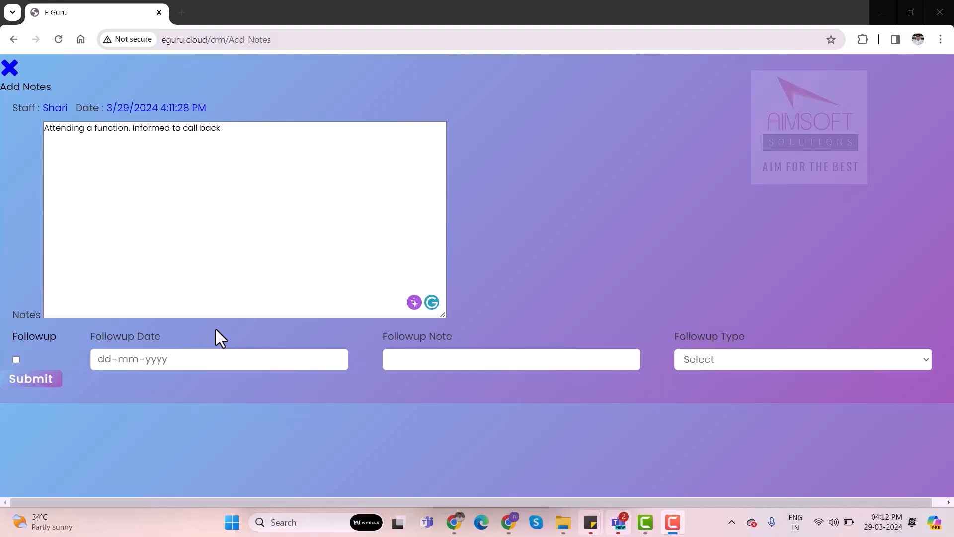
Add a follow-up dated 01-04-2024 with the note "Call on same number" and type Call, and submit the notes.
left_click(16, 360)
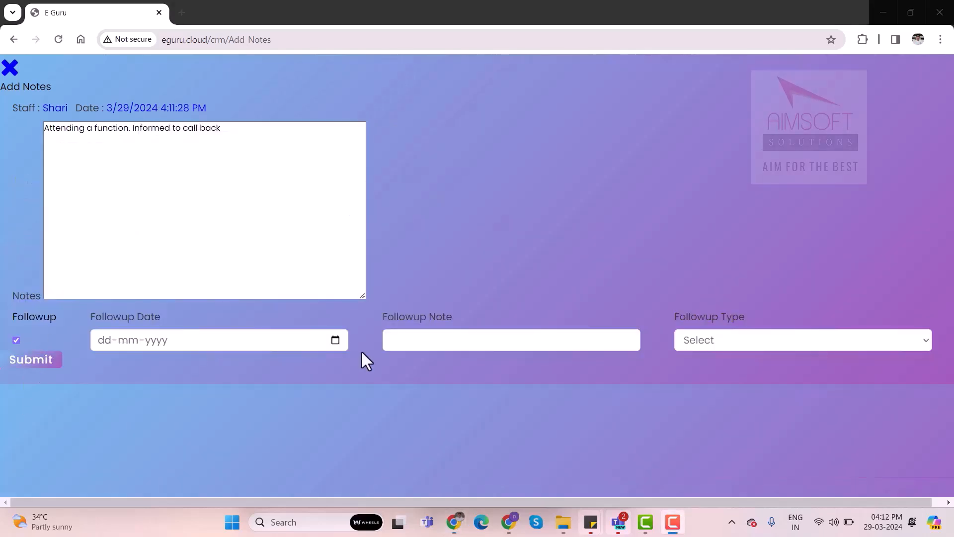
left_click(335, 341)
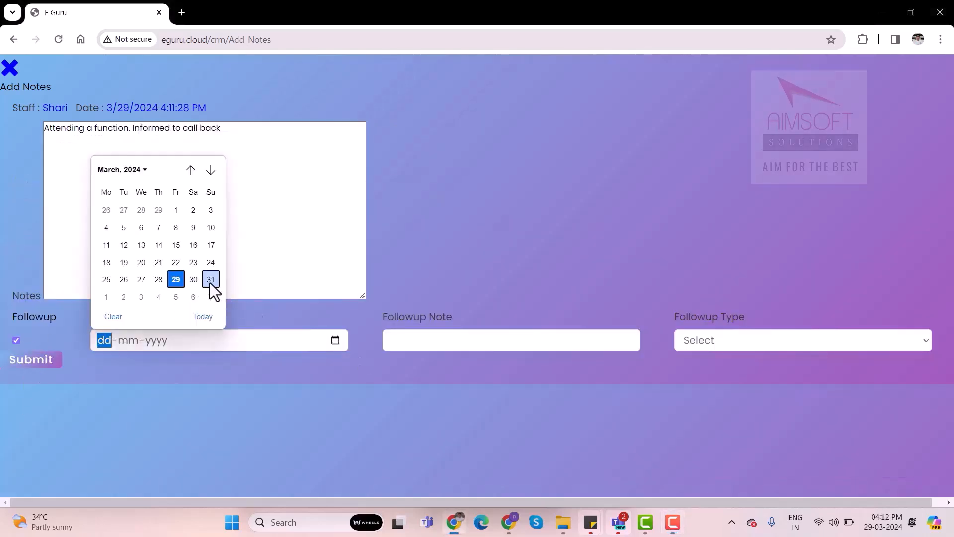
left_click(106, 297)
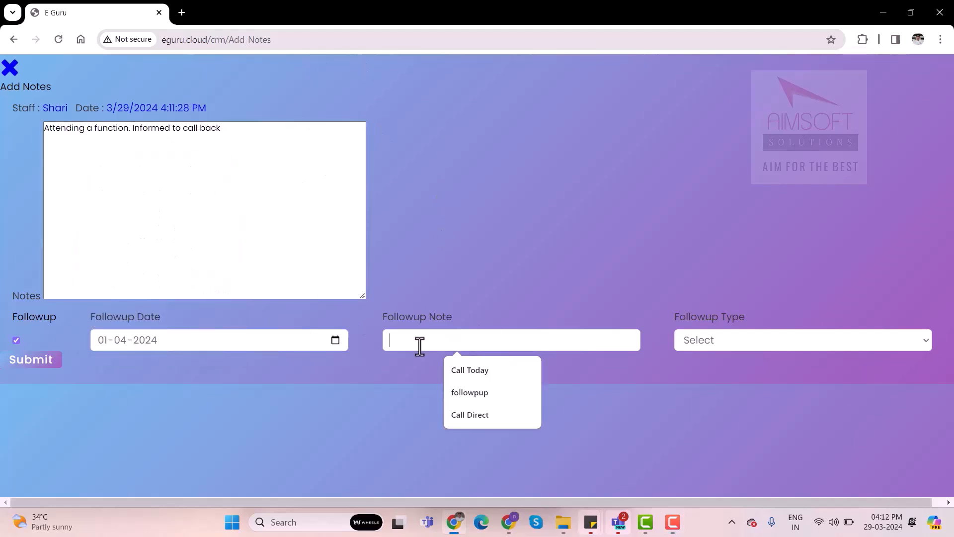
type("Call ")
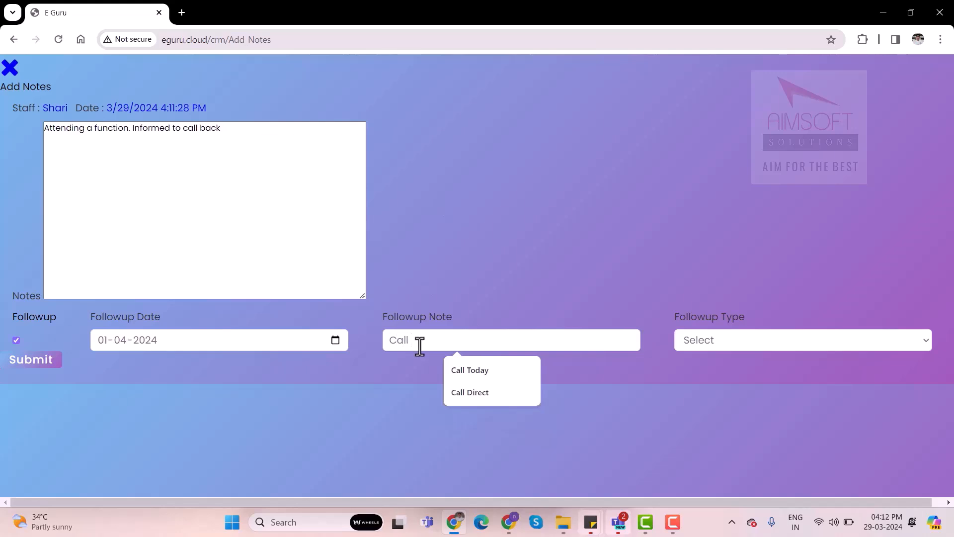
type("on same number")
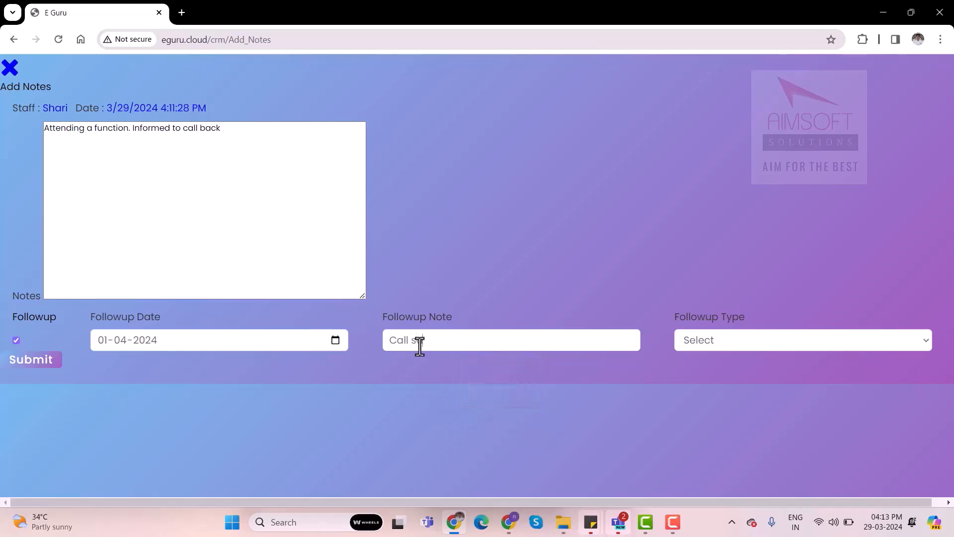
left_click(810, 344)
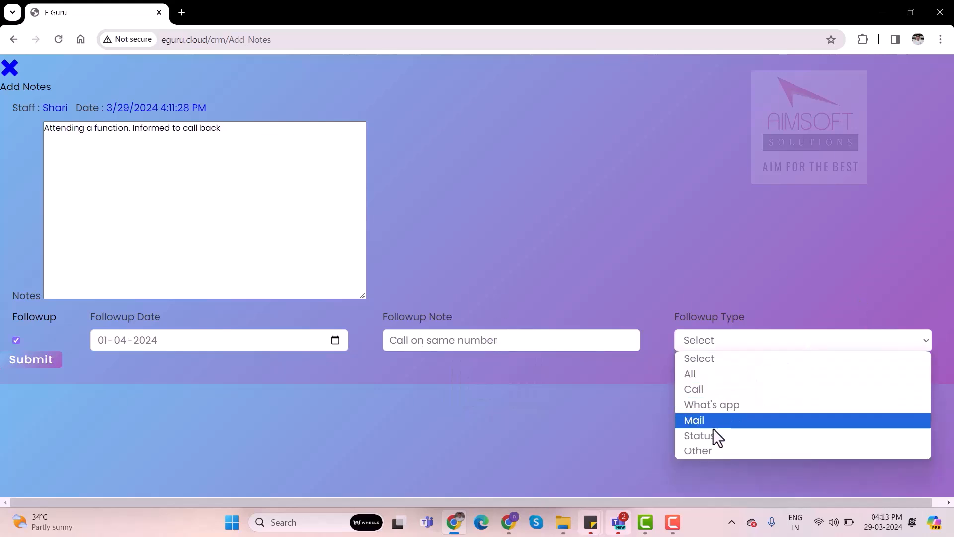
left_click(702, 389)
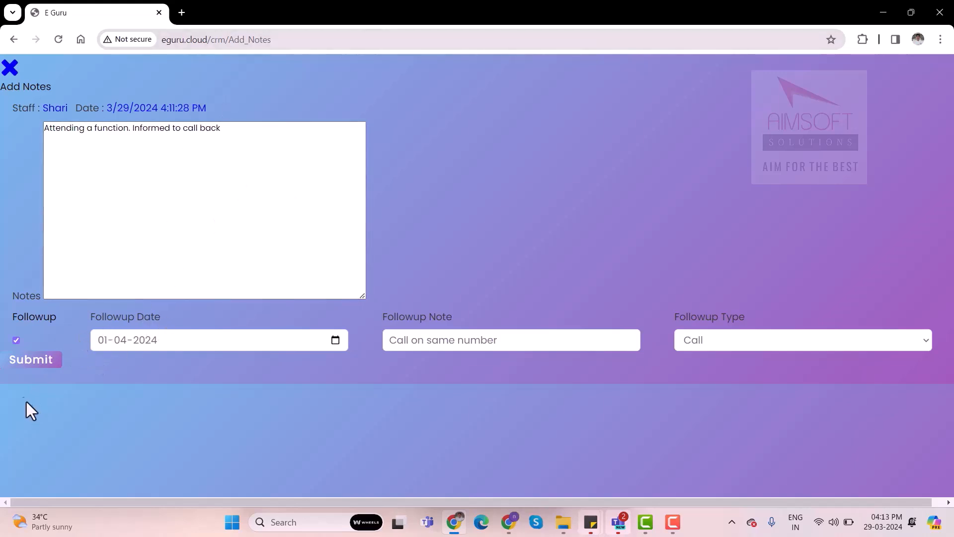
left_click(36, 362)
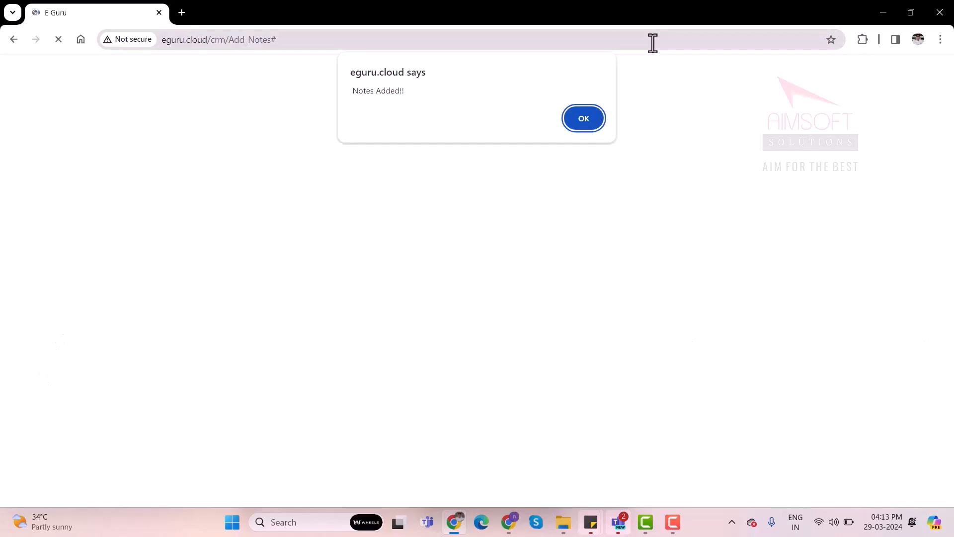
left_click(586, 109)
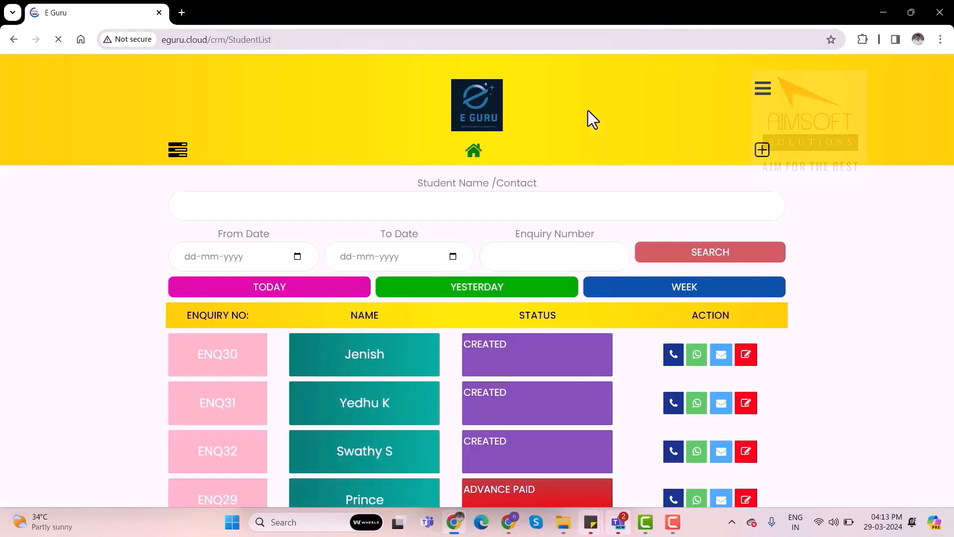
Reopen the first listed student's notes to check the saved entry, and close them again.
left_click(751, 365)
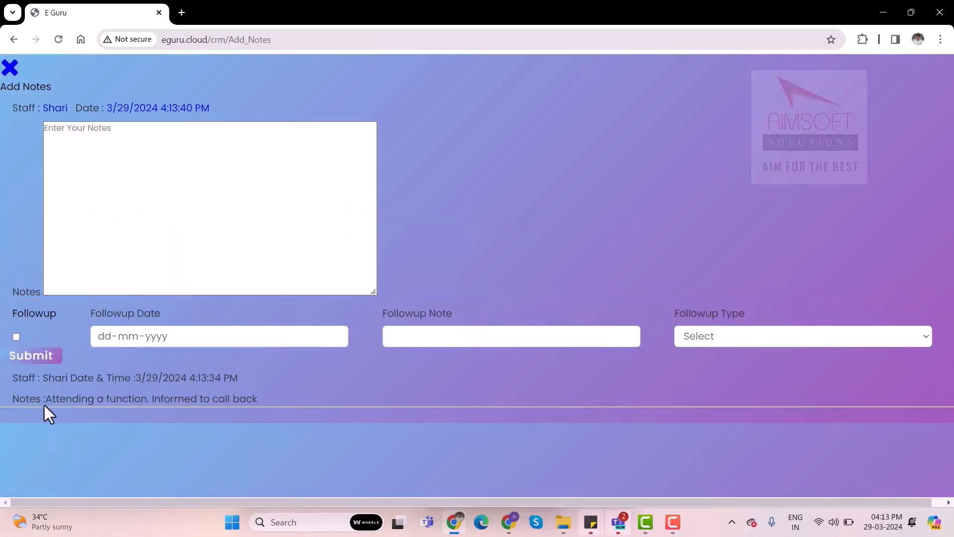
left_click(10, 67)
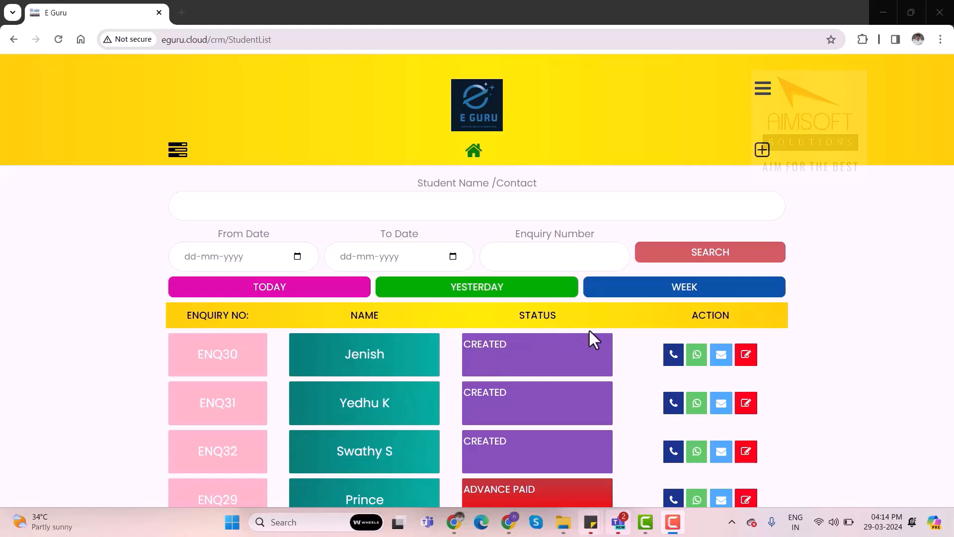
Set the student search's date range from 25-03-2024 to 29-03-2024.
left_click(298, 257)
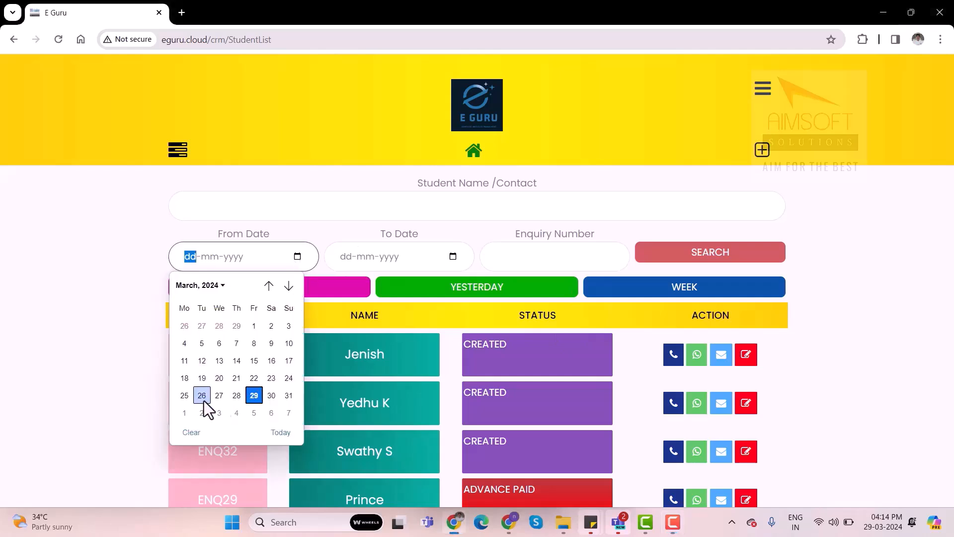
left_click(187, 396)
left_click(454, 258)
left_click(409, 394)
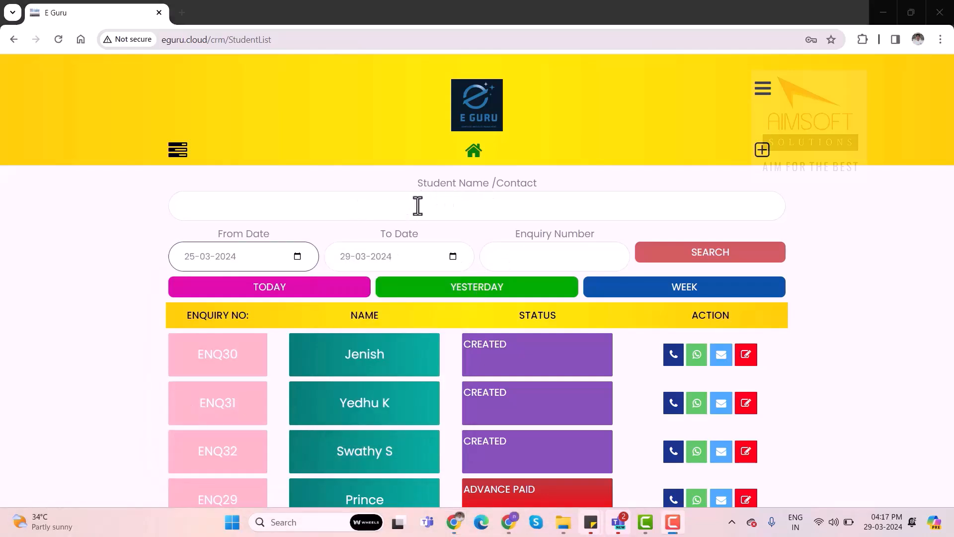
Enter the first listed student's name as the student name/contact search term.
left_click(386, 209)
type("je")
type("nihs")
key("BackSpace")
key("BackSpace")
type("sh")
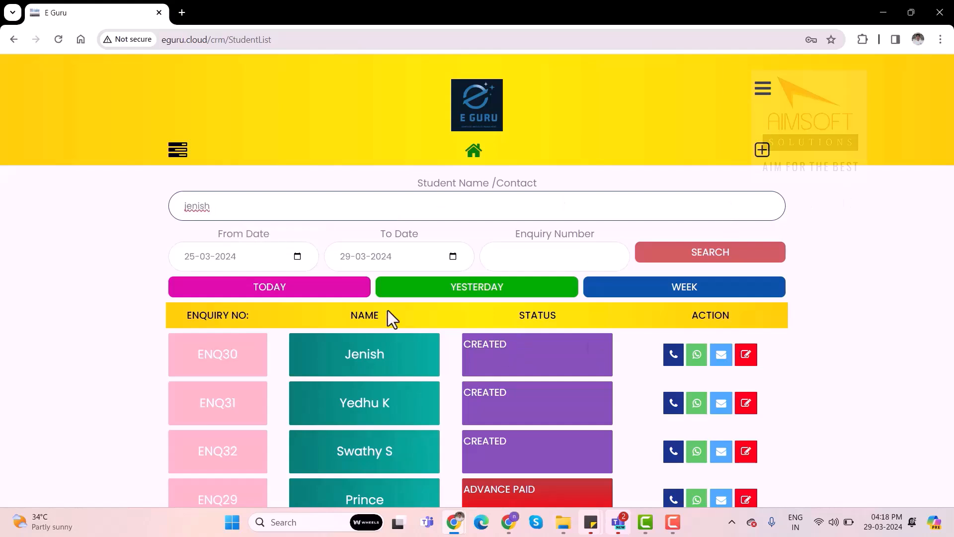
Filter the enquiry list by Today, Yesterday, Week and Today again in turn.
left_click(306, 296)
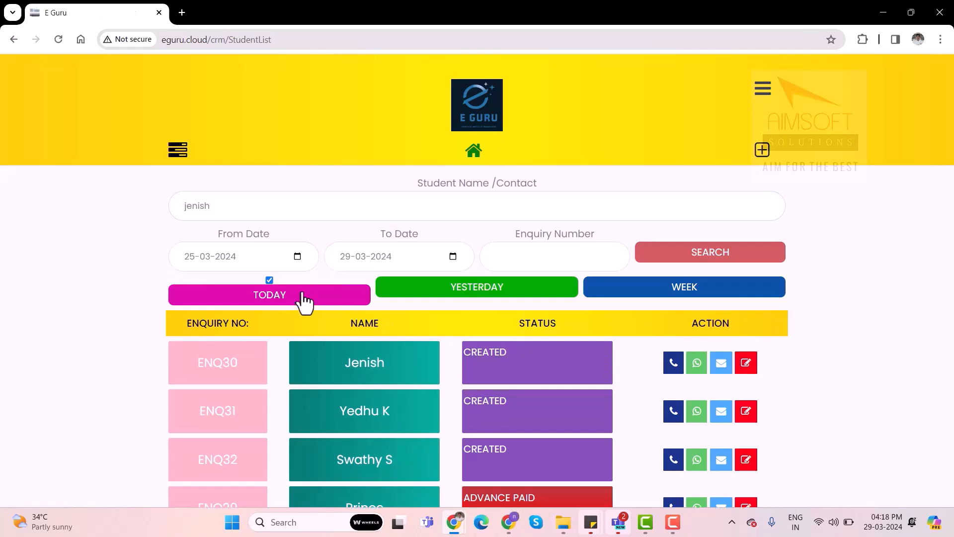
left_click(448, 290)
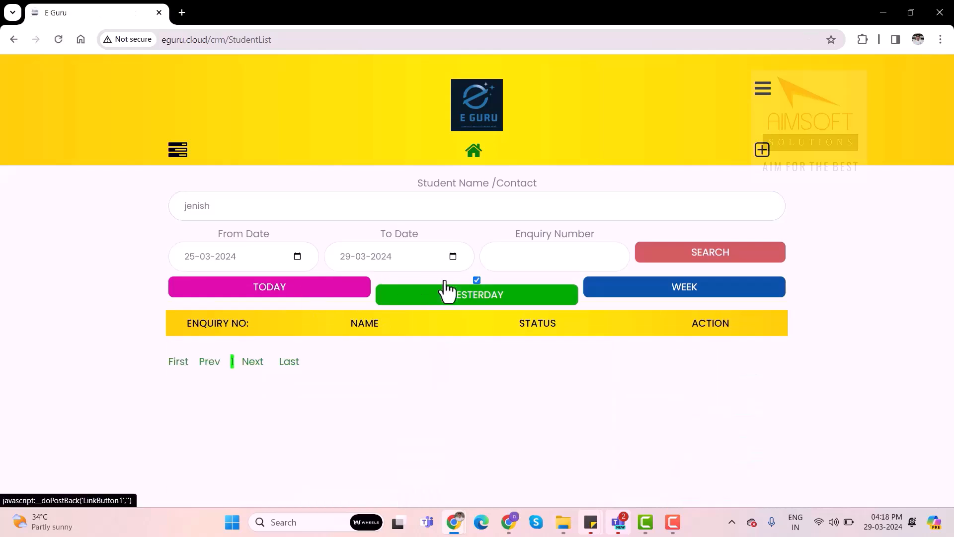
left_click(709, 294)
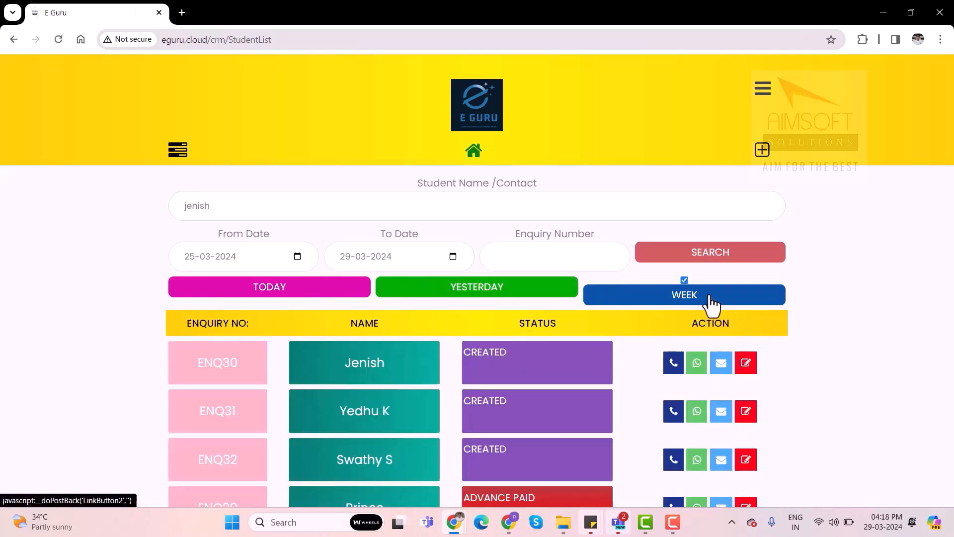
left_click(308, 290)
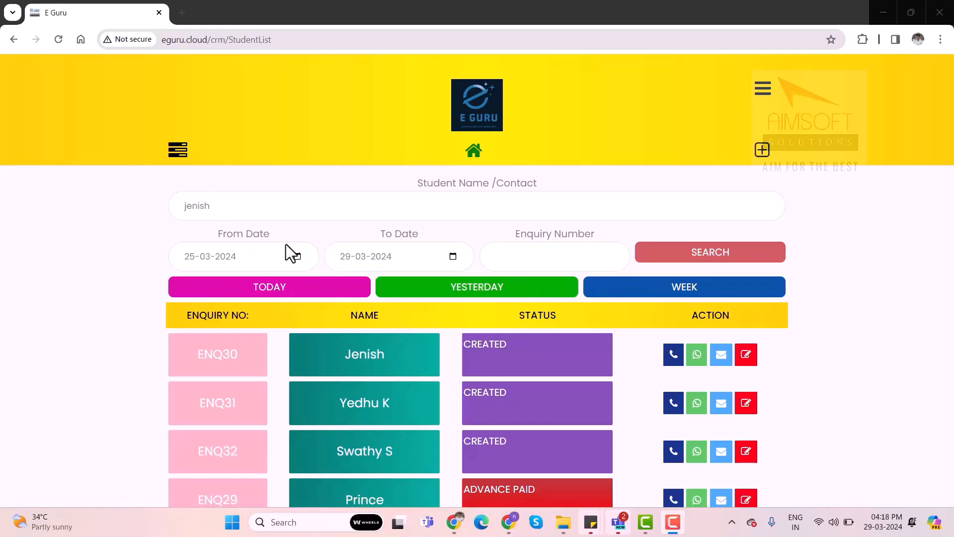
Filter the enquiry list by the status ADVANCE PAID, followed by FULL PAID.
left_click(177, 150)
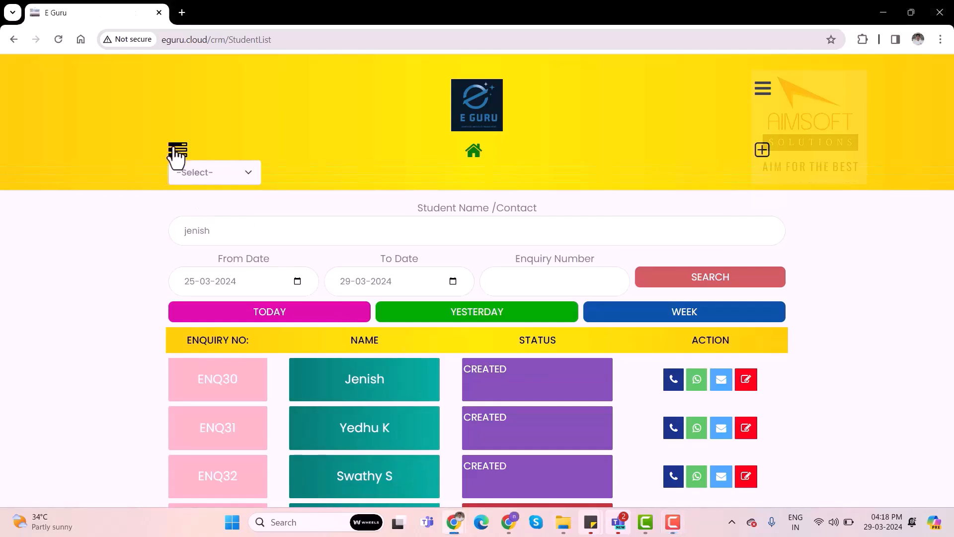
left_click(212, 176)
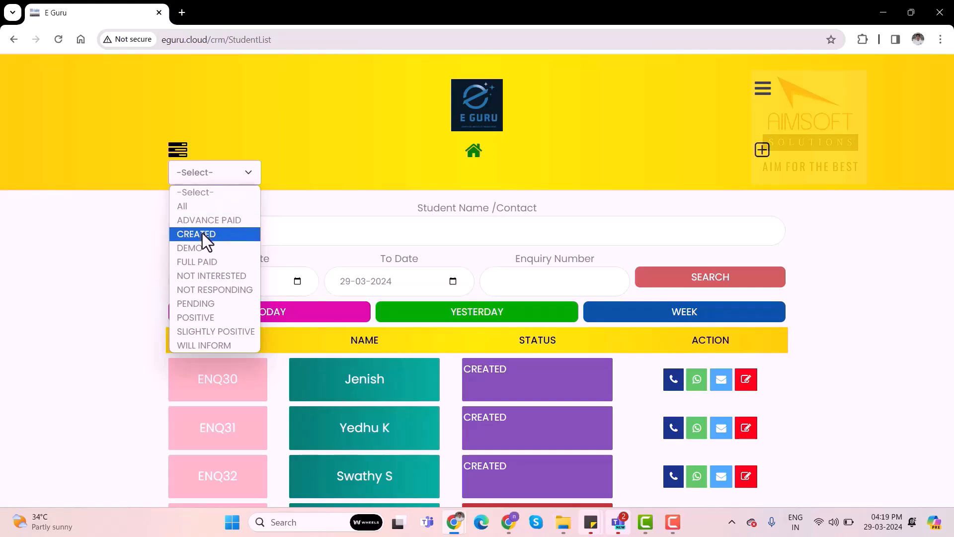
left_click(213, 225)
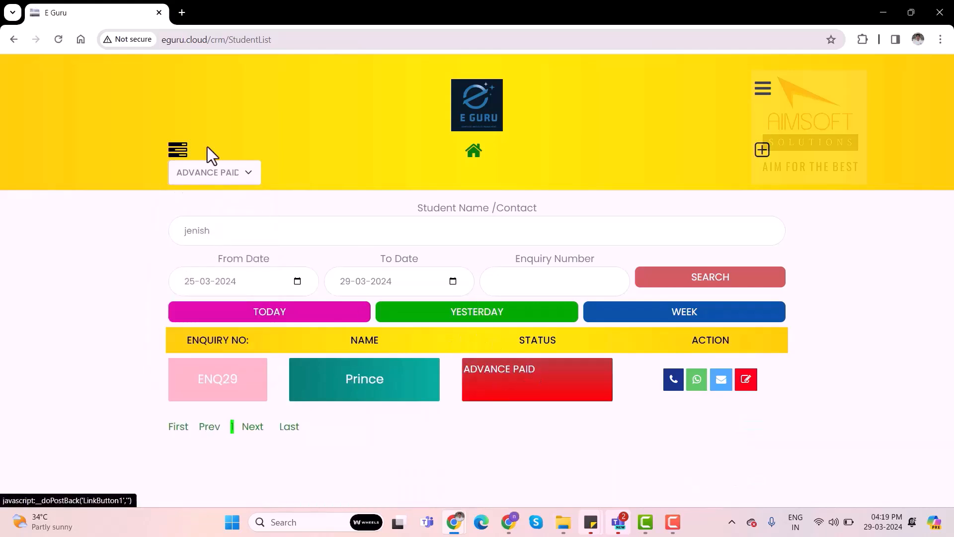
left_click(213, 171)
left_click(214, 262)
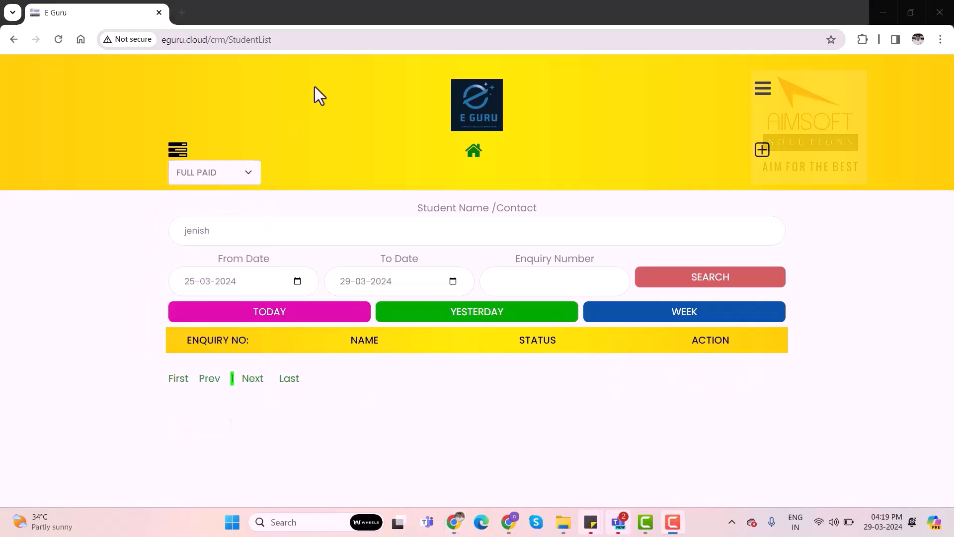
Open the counselor dashboard and examine the lead totals, status bars and charts.
left_click(763, 90)
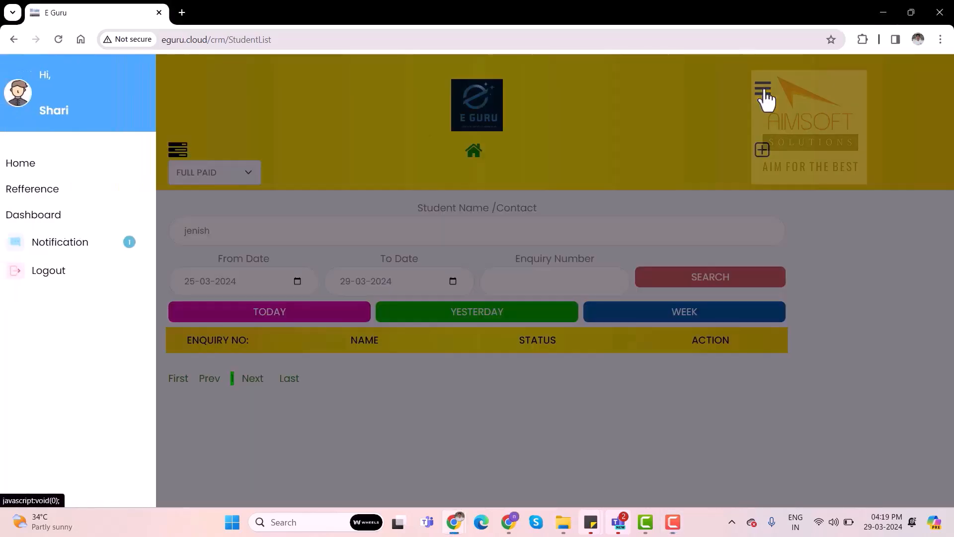
left_click(43, 221)
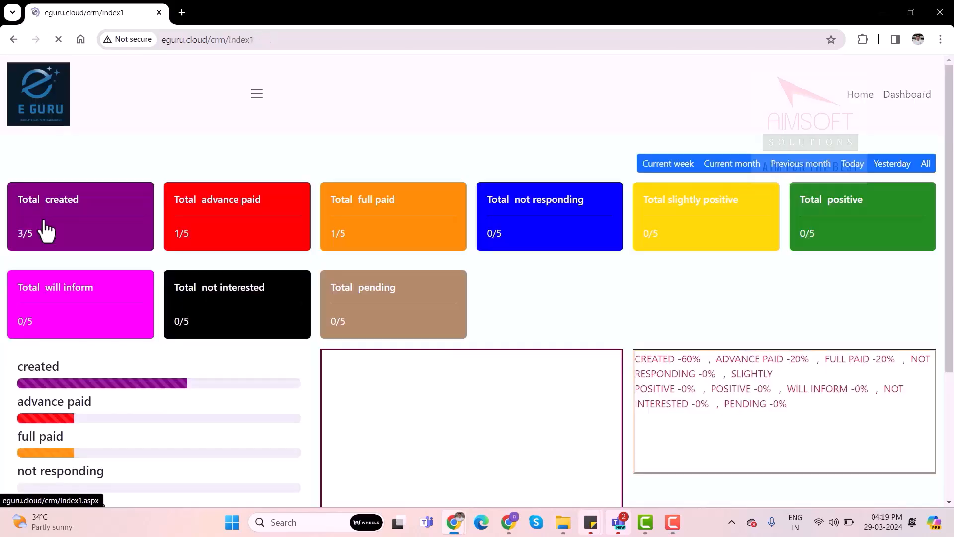
scroll(697, 323, "down", 1)
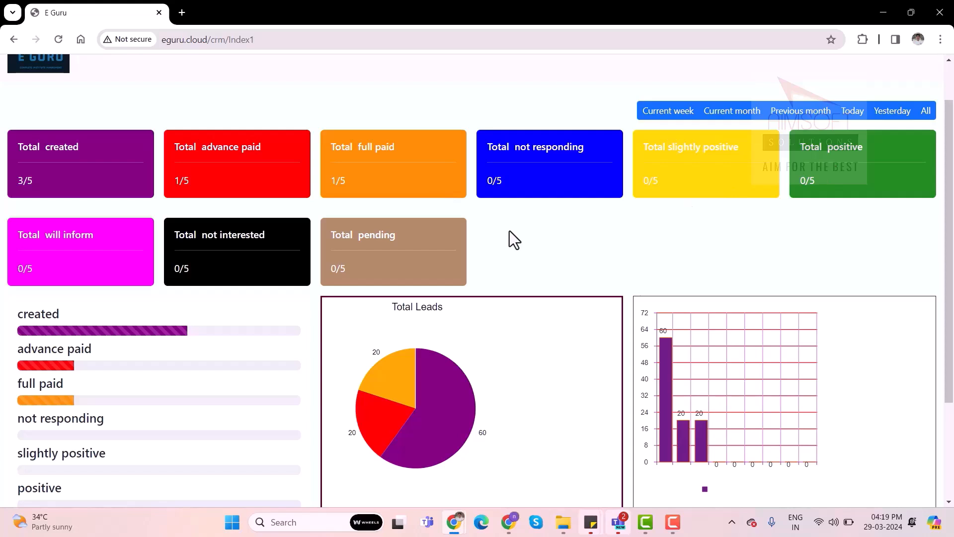
scroll(509, 231, "down", 3)
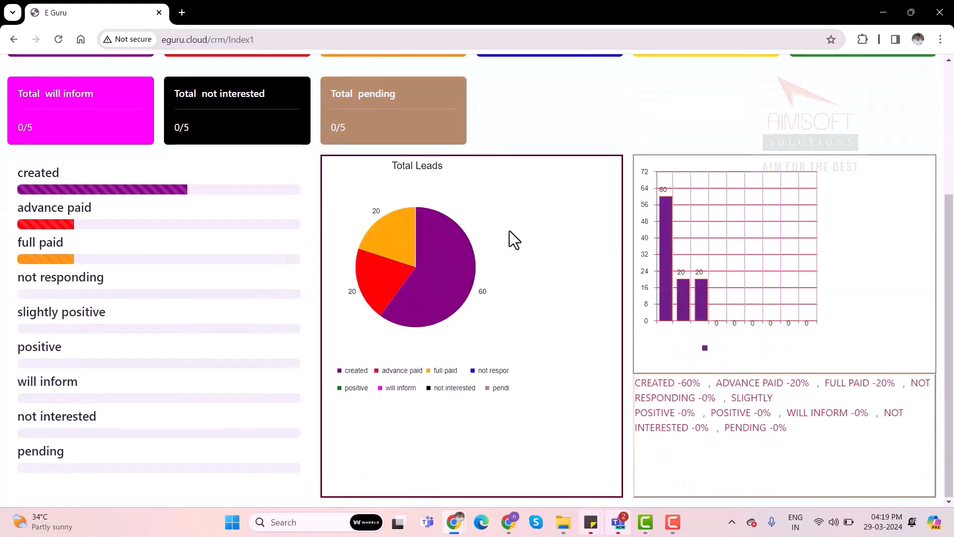
scroll(509, 231, "up", 3)
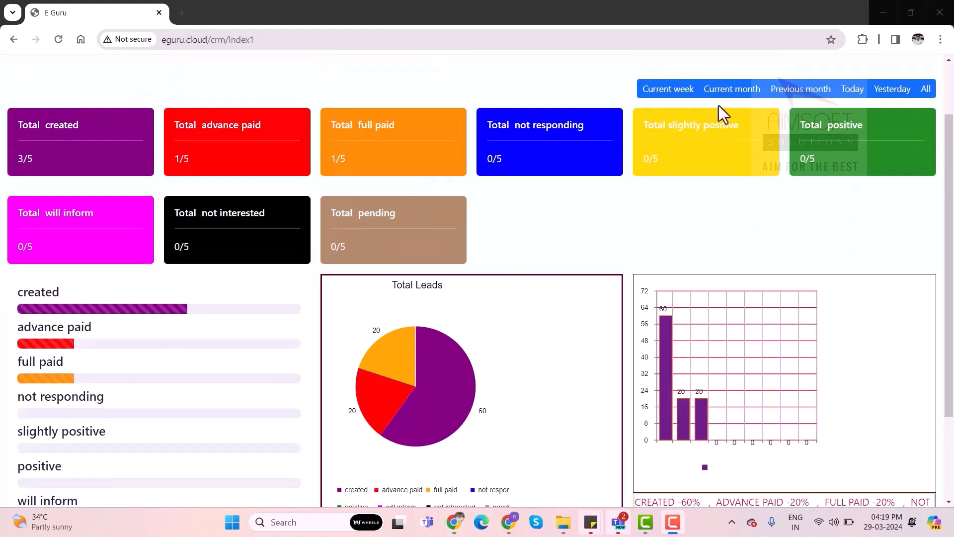
Show the dashboard figures for the current week and the current month, and return to the student list.
left_click(671, 89)
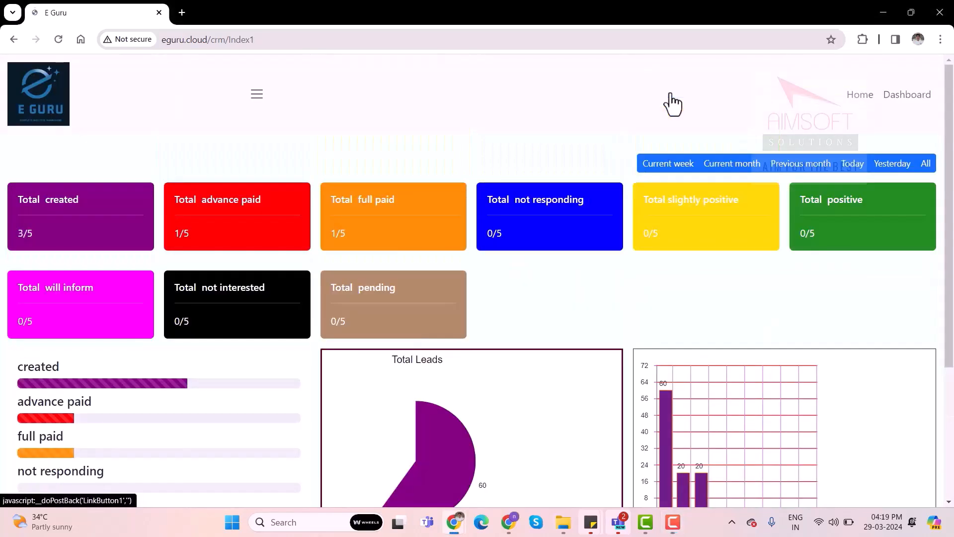
left_click(734, 167)
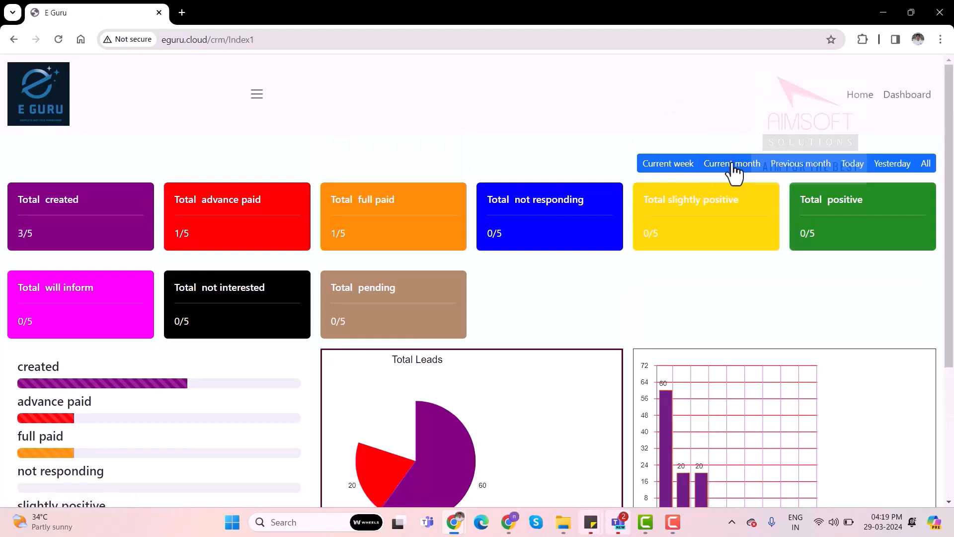
left_click(860, 96)
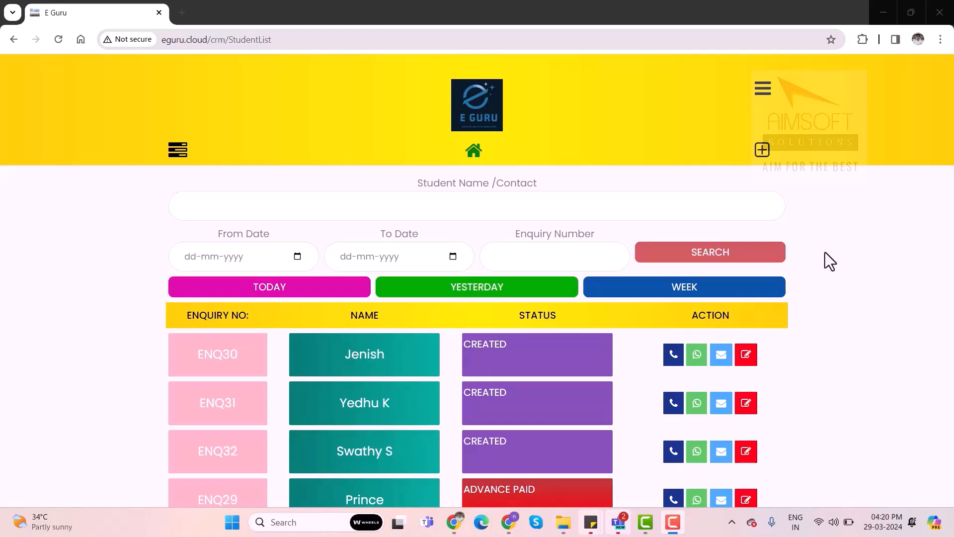
Open the notifications to view the scheduled follow-ups.
scroll(606, 311, "down", 1)
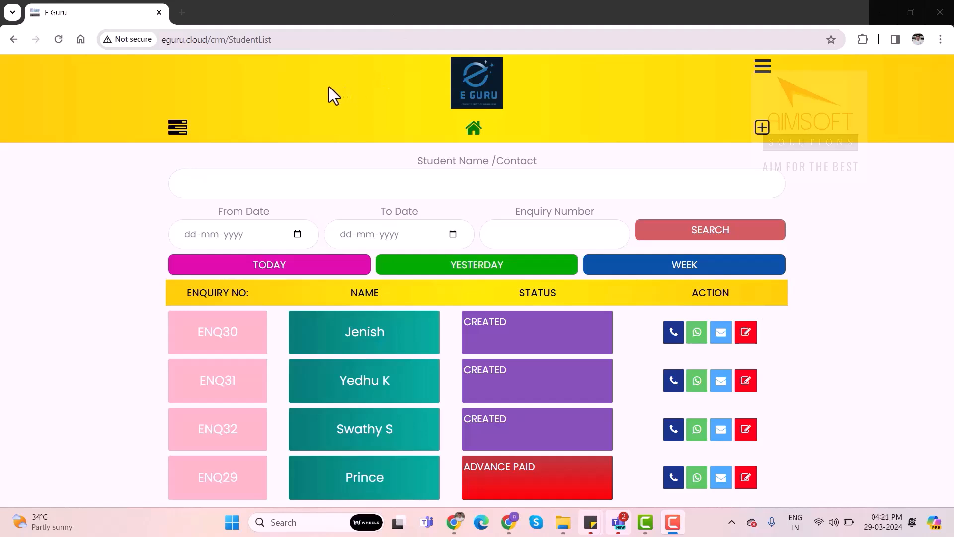
left_click(764, 73)
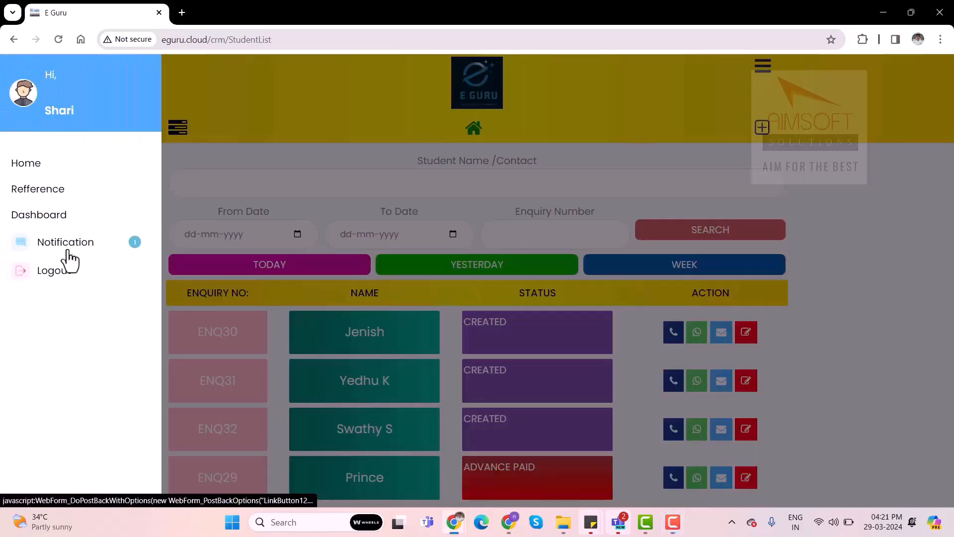
left_click(70, 250)
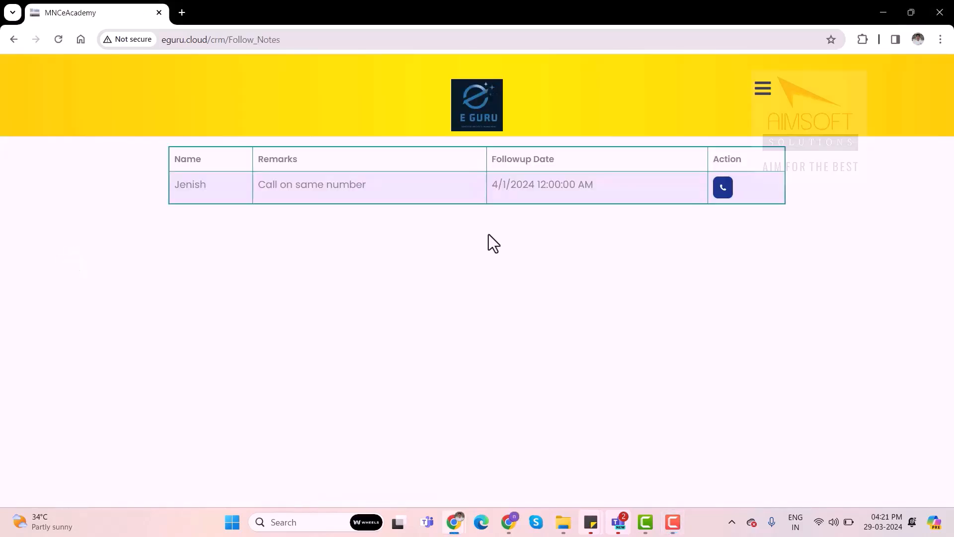
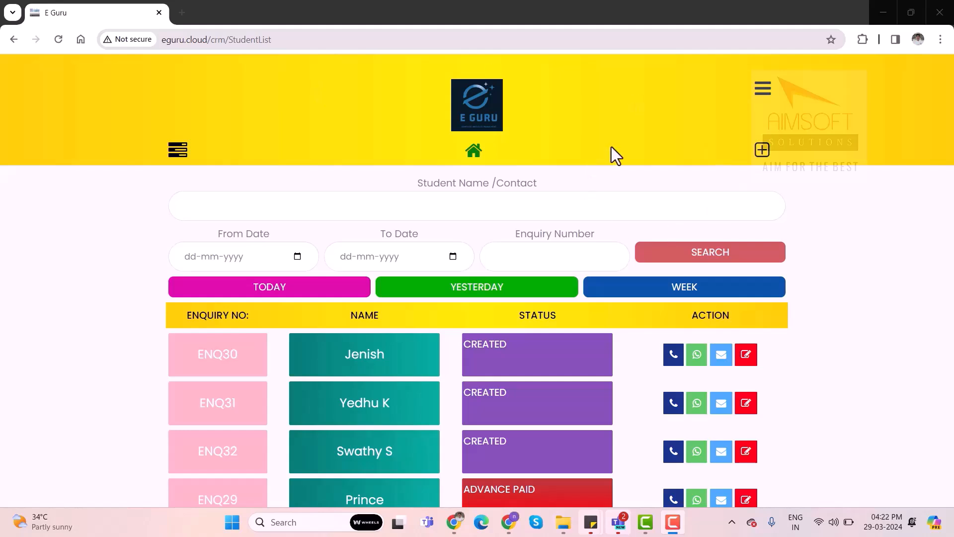
View the counselor's reference code and close it to return to the student list.
left_click(177, 149)
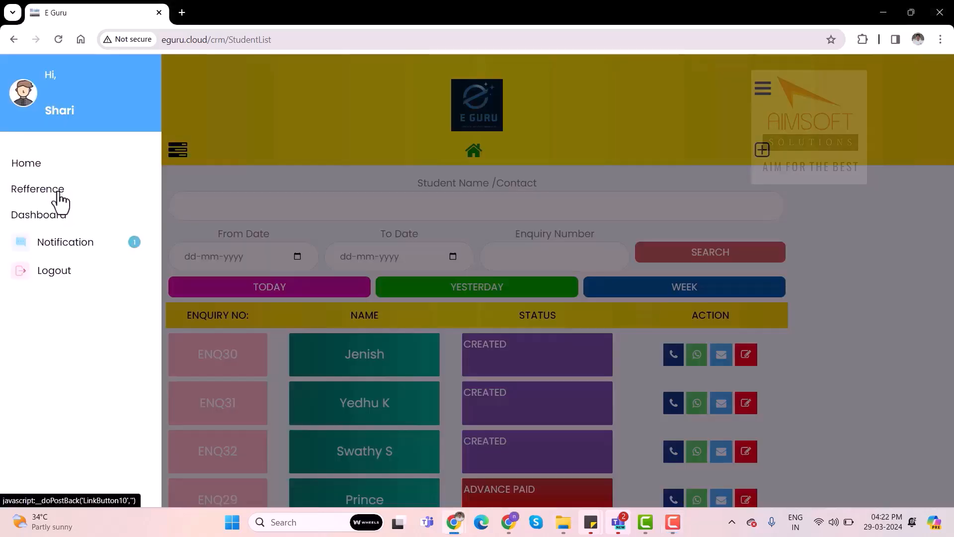
left_click(58, 193)
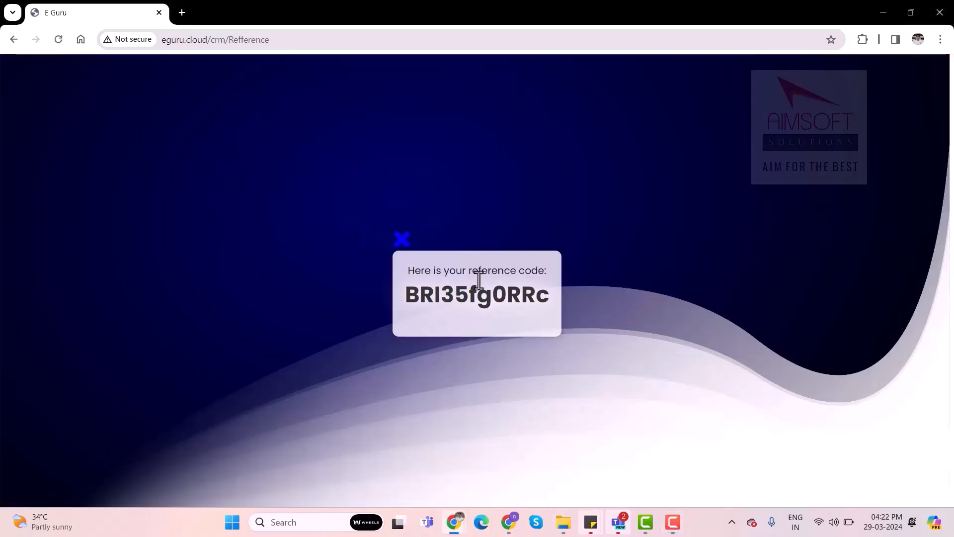
left_click(402, 239)
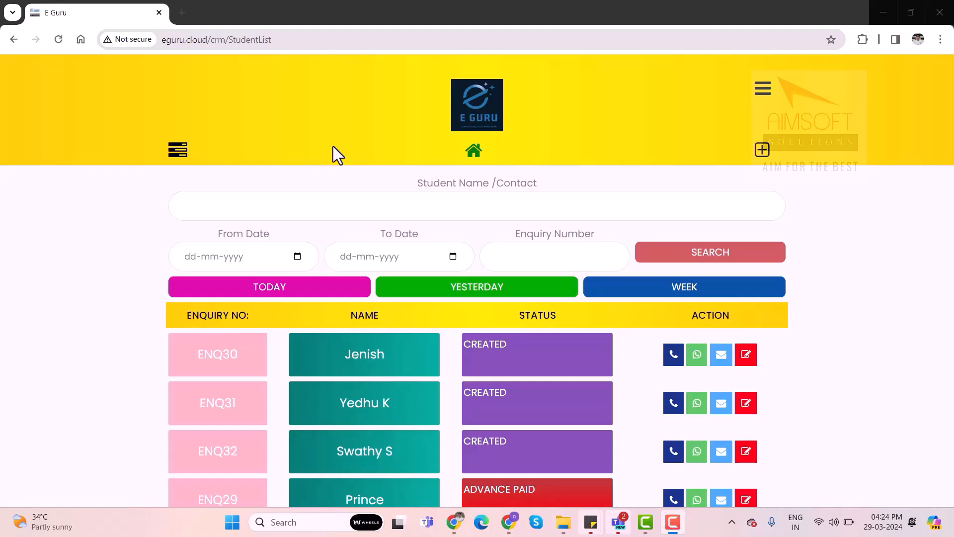
Change the status of the first student in the enquiry list to FULL PAID and acknowledge the update.
left_click(521, 372)
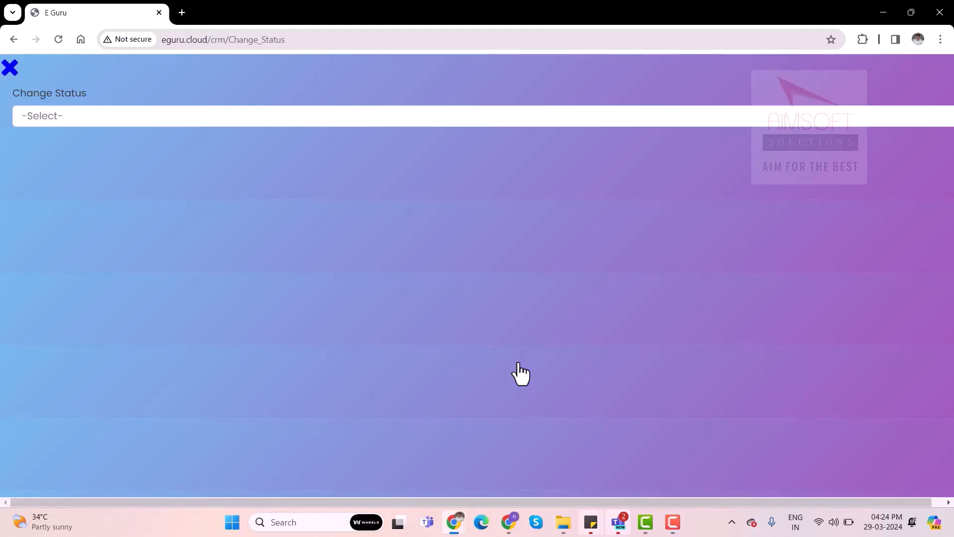
left_click(168, 122)
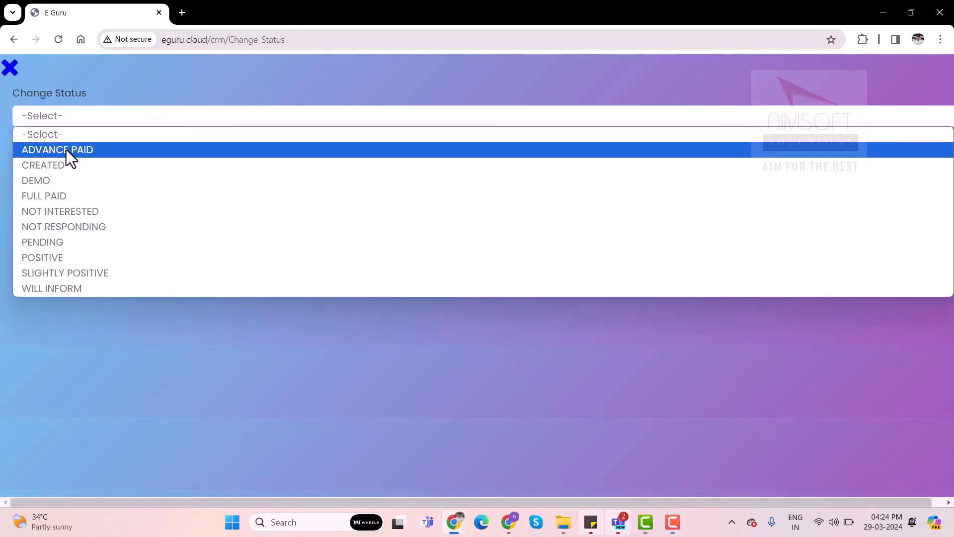
left_click(61, 195)
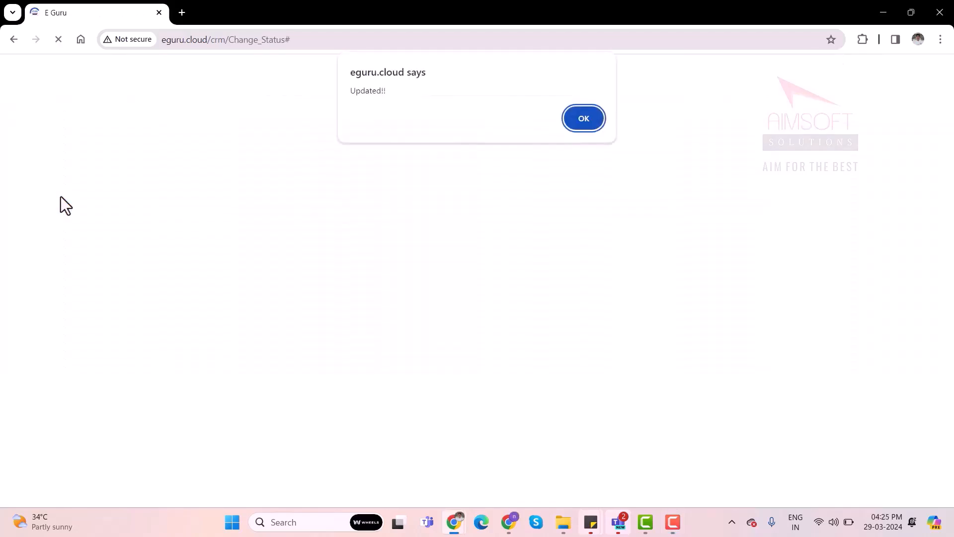
left_click(590, 120)
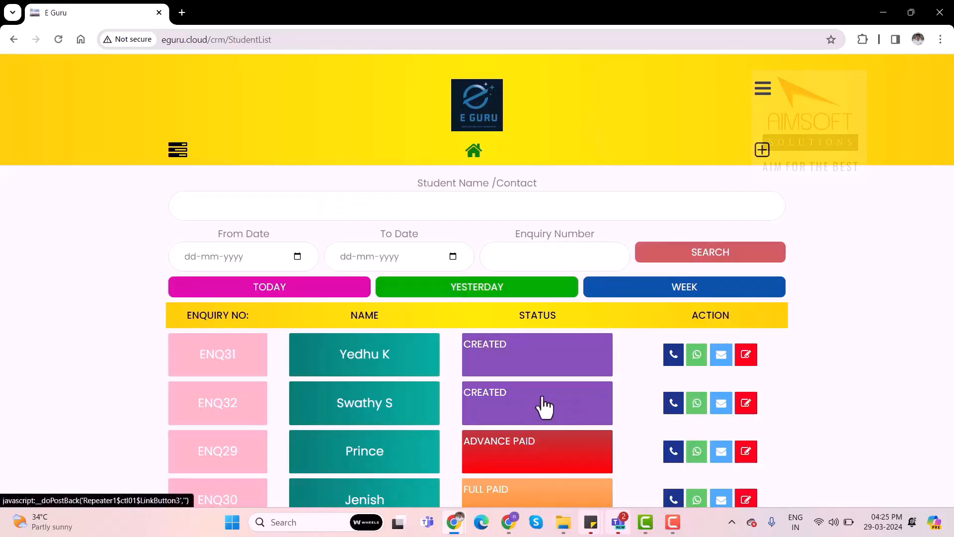
Set the next CREATED enquiry at the head of the list to FULL PAID and acknowledge the update.
left_click(526, 372)
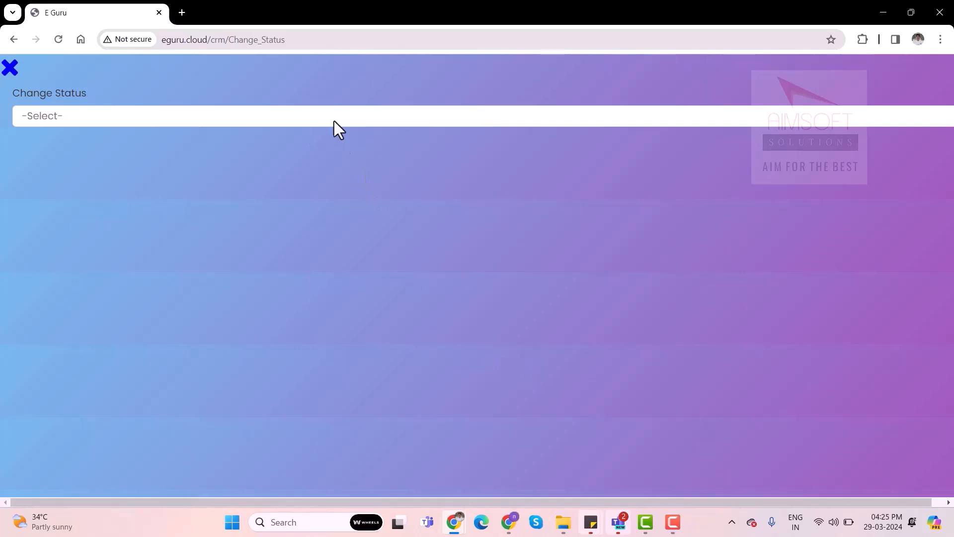
left_click(335, 121)
left_click(69, 198)
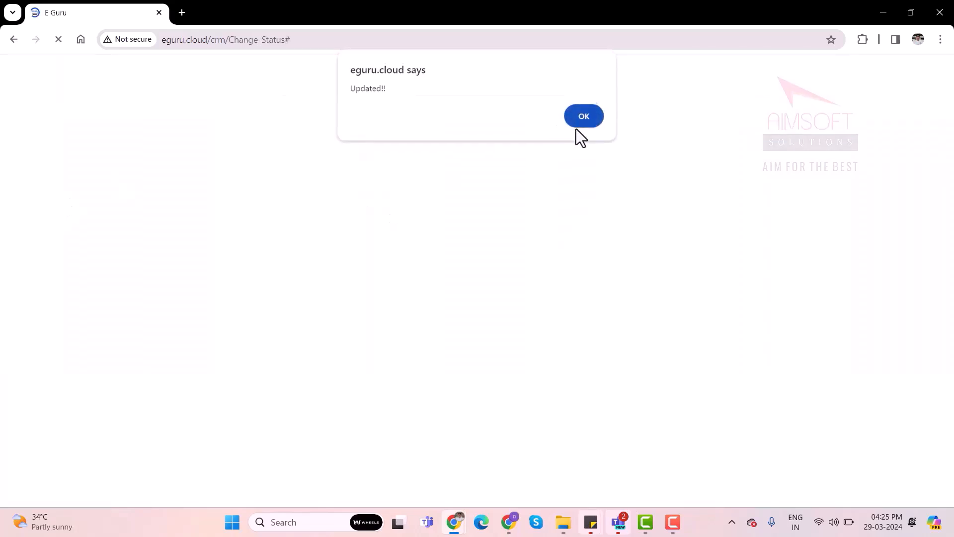
left_click(576, 129)
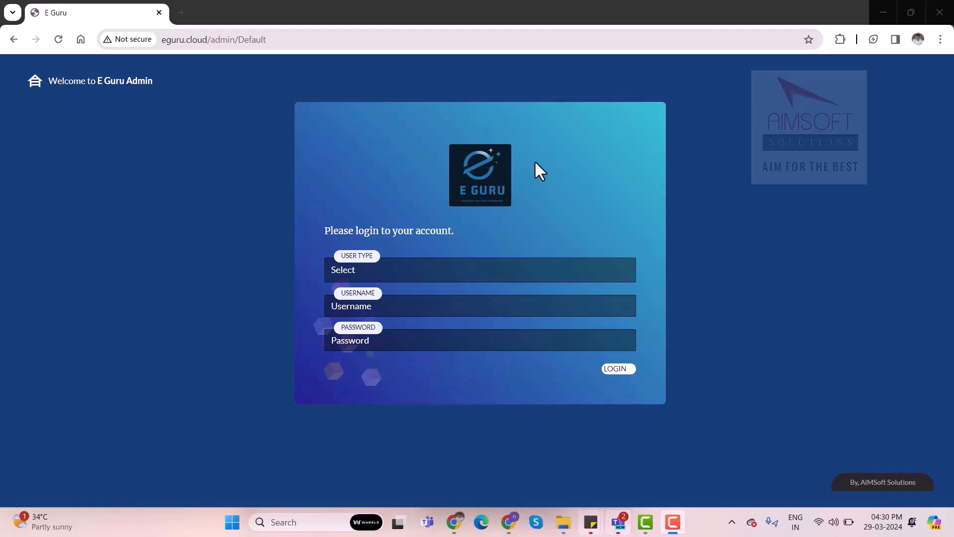
Log in with the Branch Admin user type, using the saved username and the account password.
left_click(378, 263)
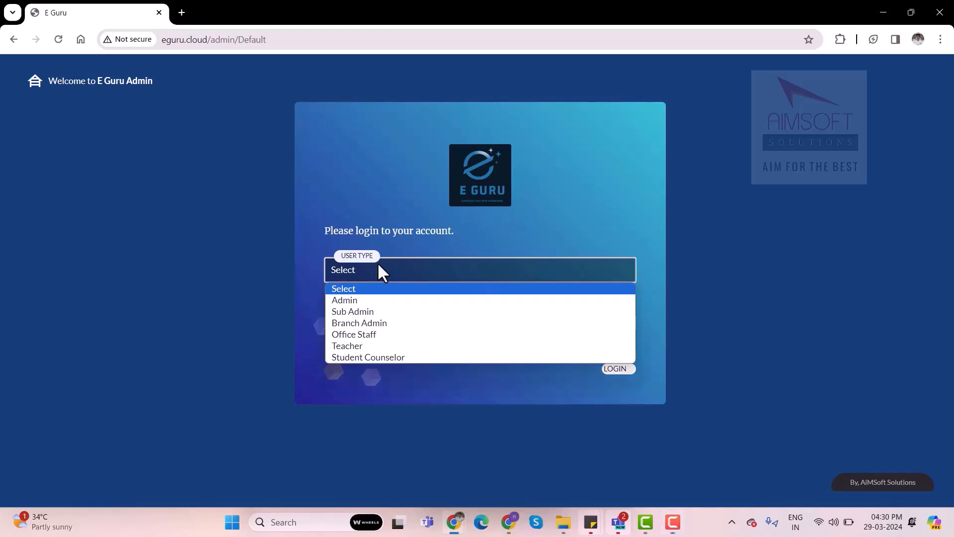
left_click(358, 323)
left_click(348, 340)
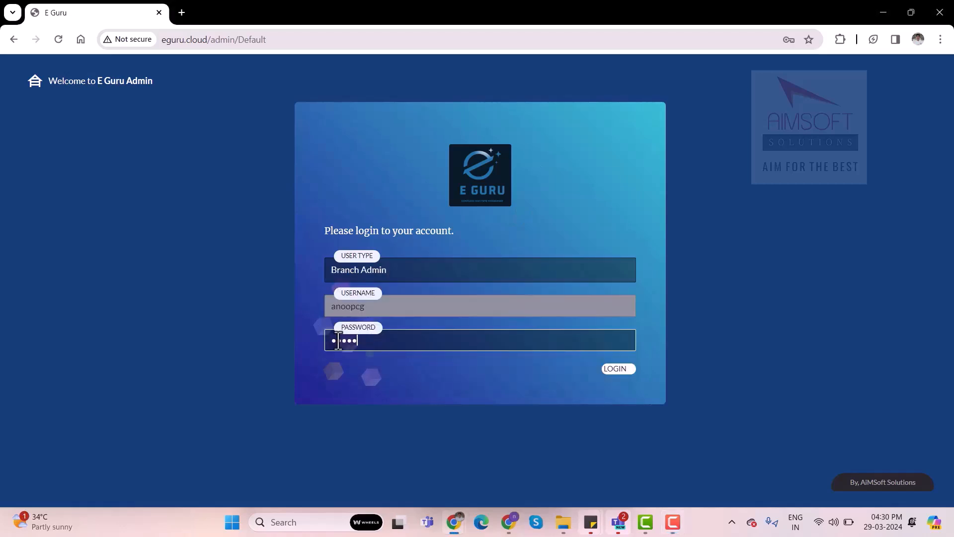
left_click(616, 370)
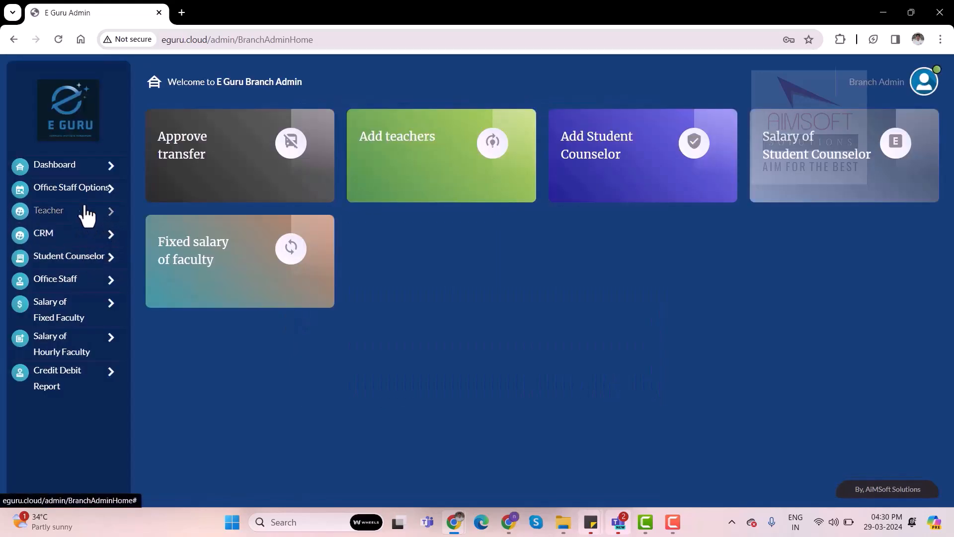
Open the CRM student list and choose the last listed counselor as the counselor filter.
left_click(63, 239)
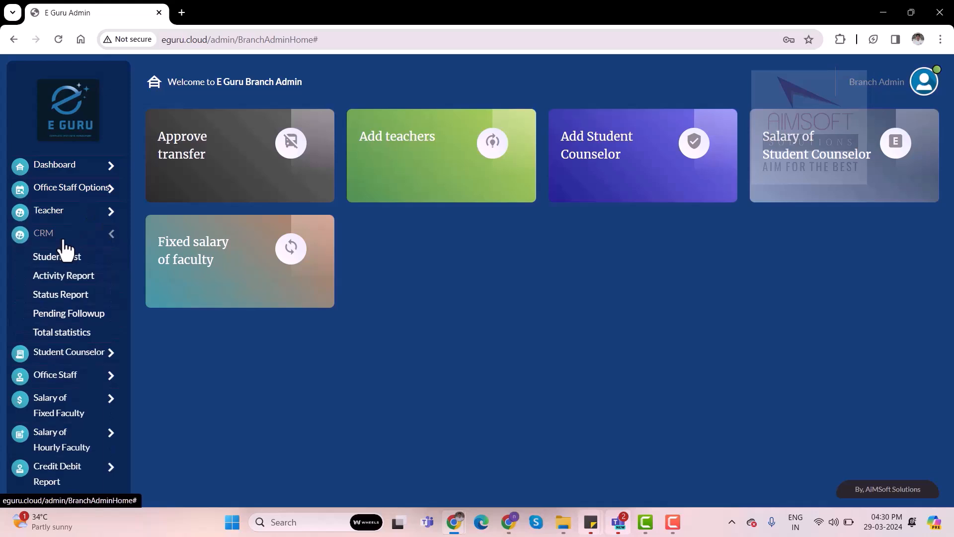
left_click(68, 258)
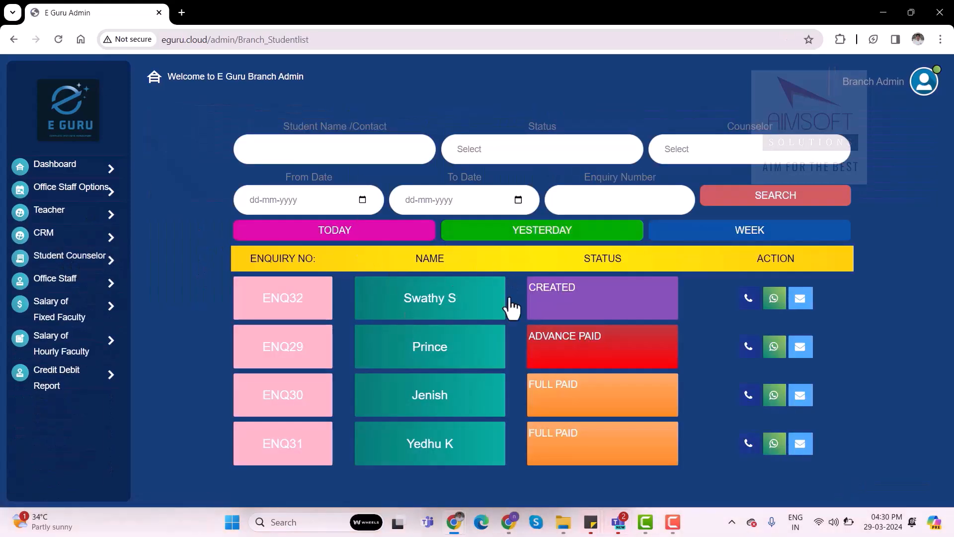
left_click(701, 157)
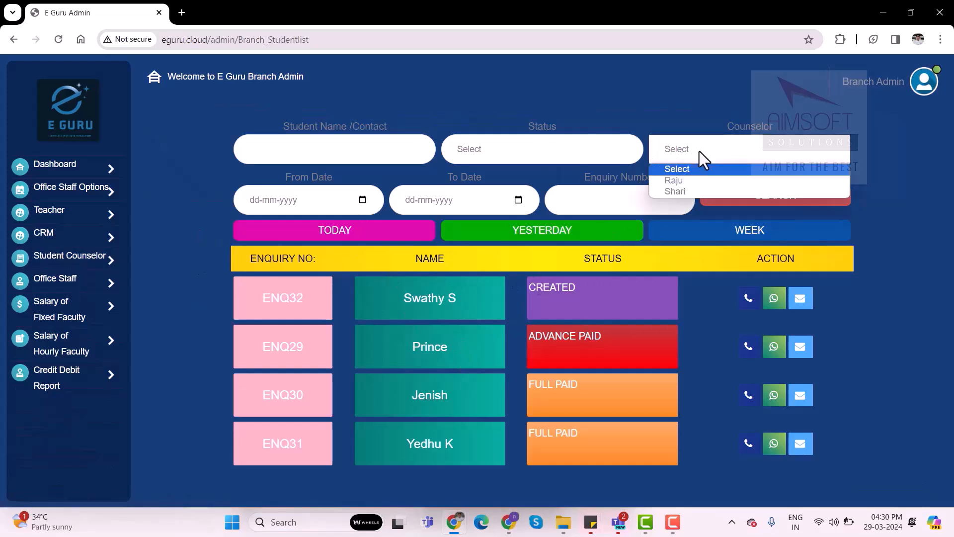
left_click(667, 193)
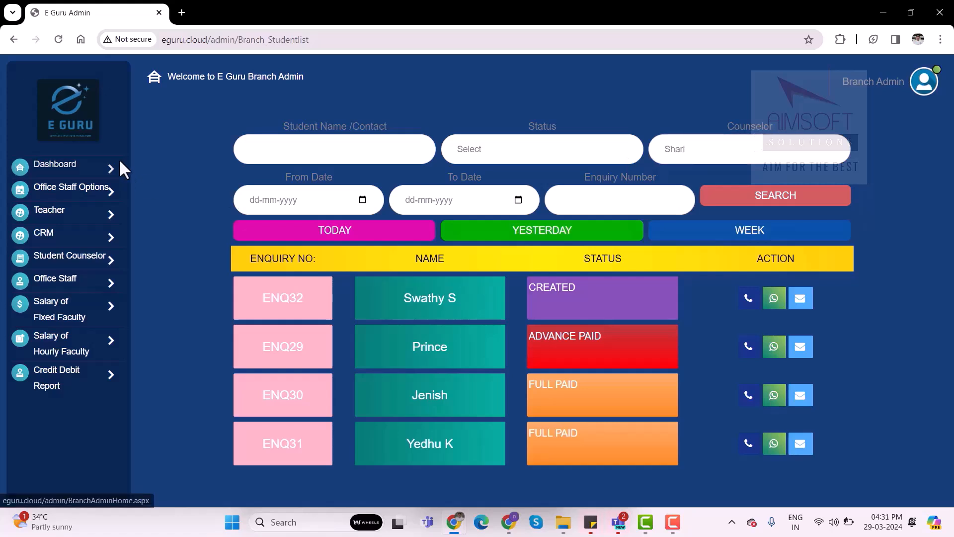
View the CRM activity report and status report for today.
left_click(52, 239)
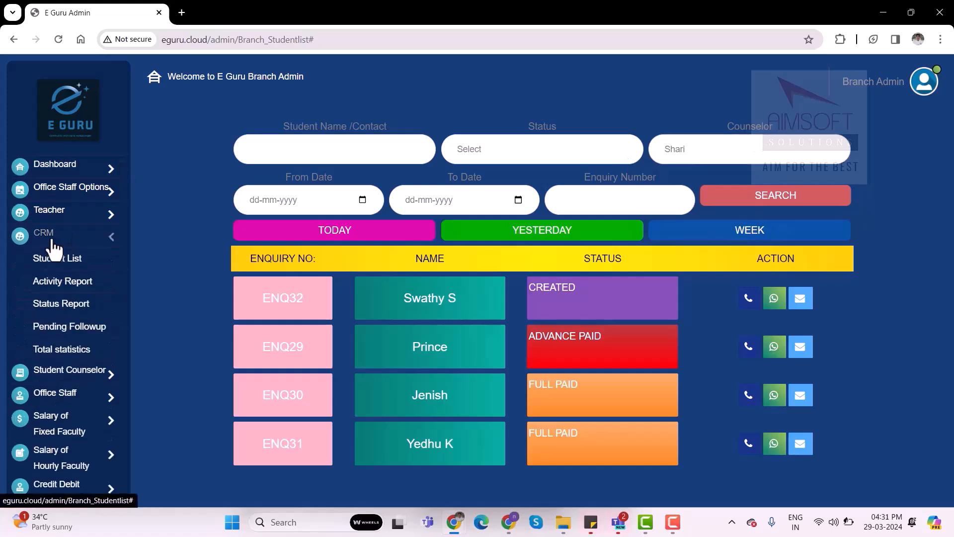
left_click(72, 291)
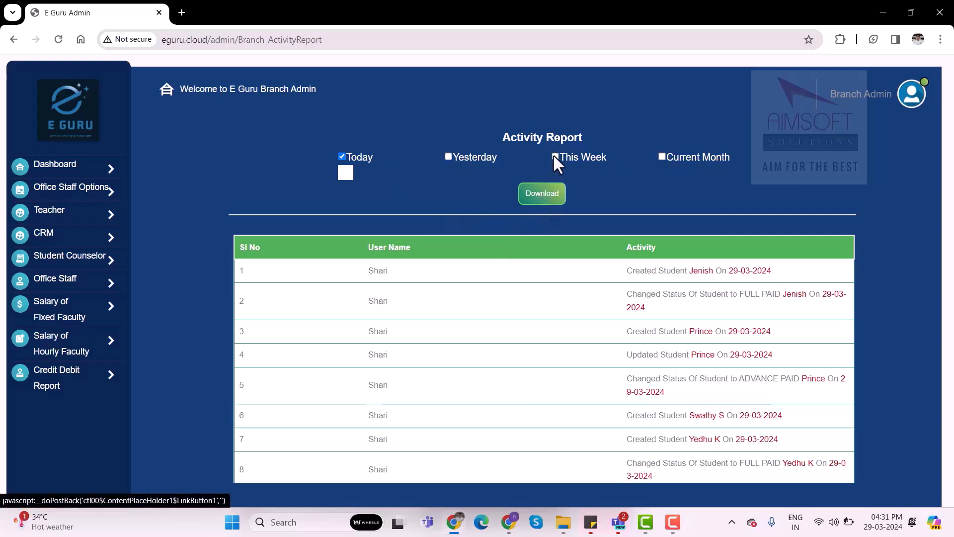
left_click(62, 238)
left_click(61, 304)
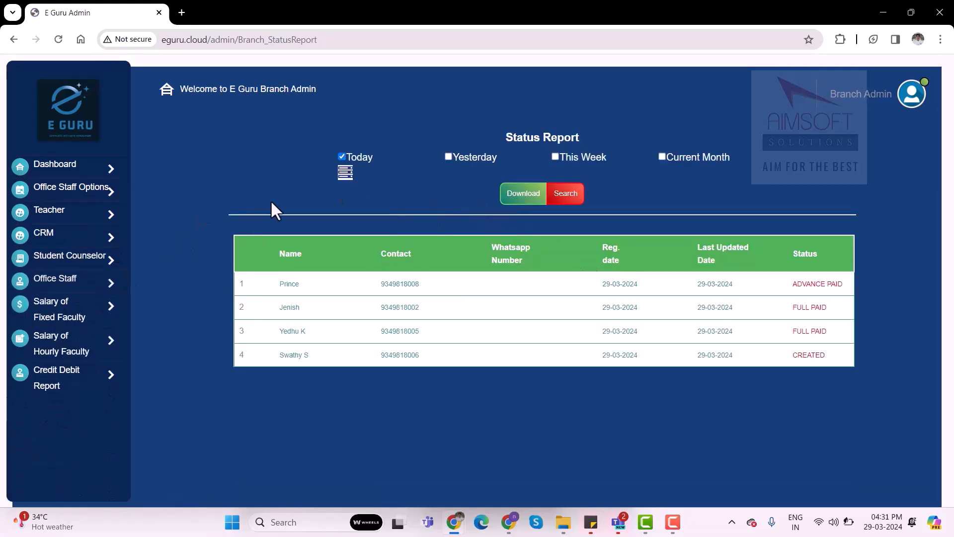
left_click(348, 178)
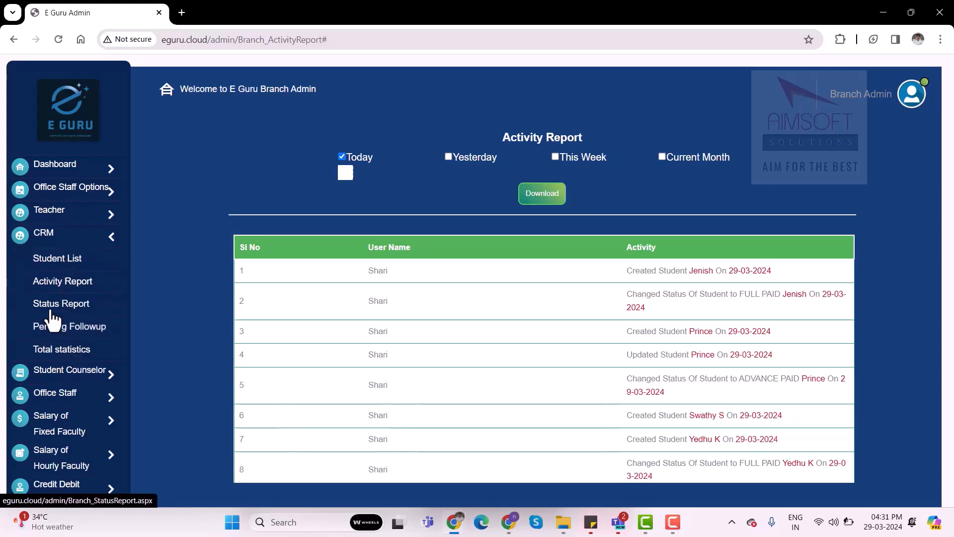
Open the CRM total statistics and select the first listed student counselor.
left_click(68, 354)
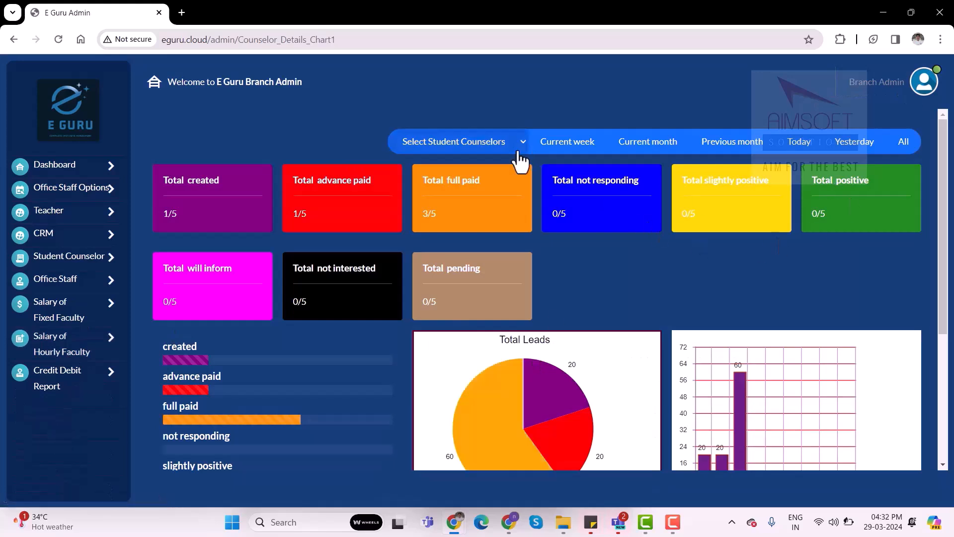
left_click(489, 149)
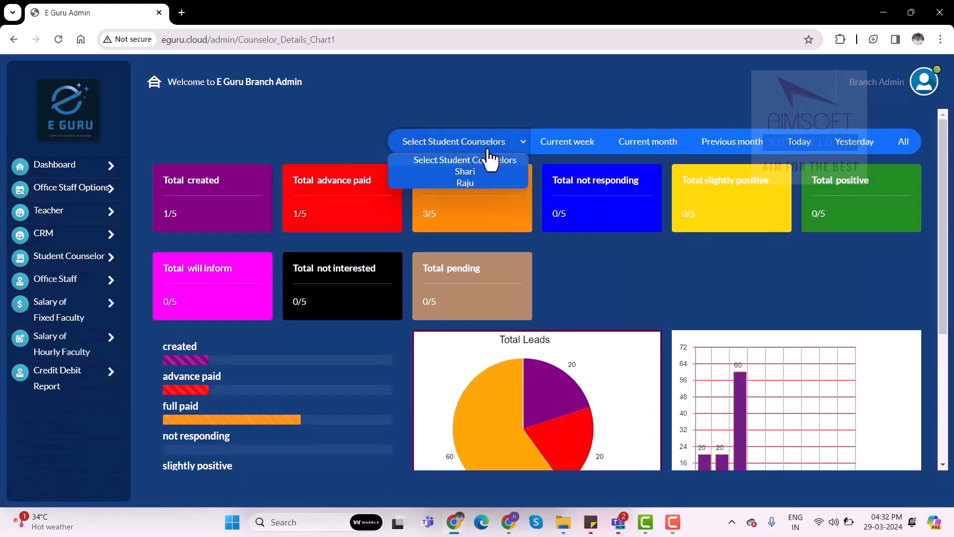
left_click(467, 172)
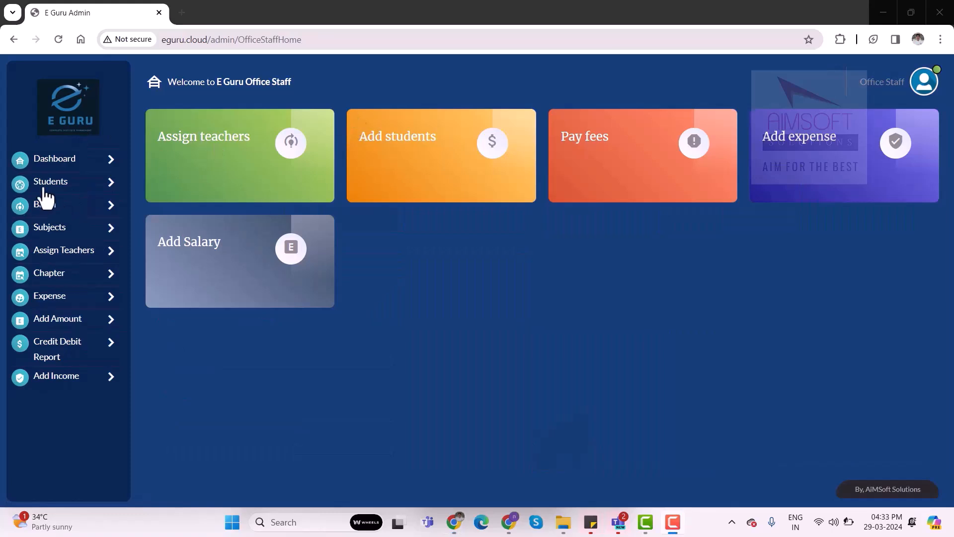
As office staff, open the Convert To Admission list, check the counselor filter options and convert the second student.
left_click(65, 186)
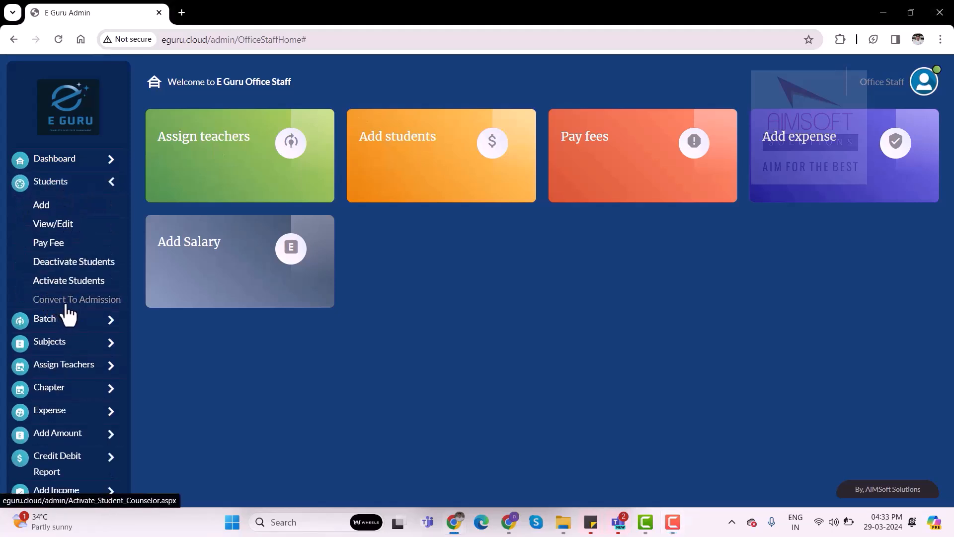
left_click(66, 304)
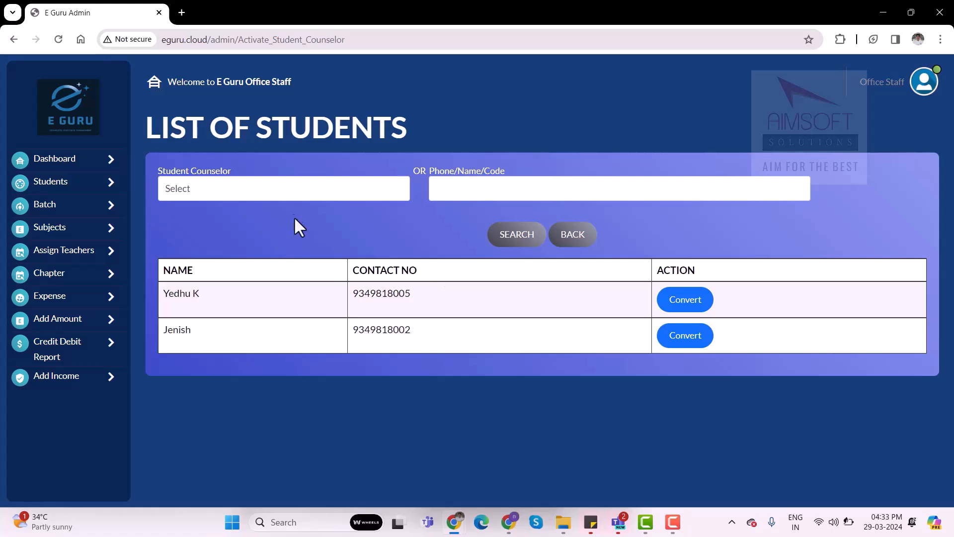
left_click(289, 199)
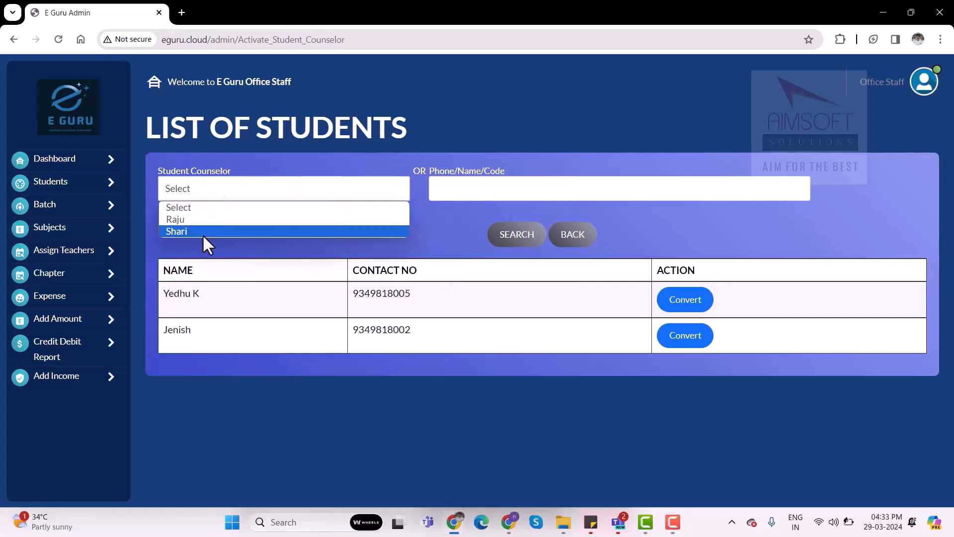
left_click(433, 238)
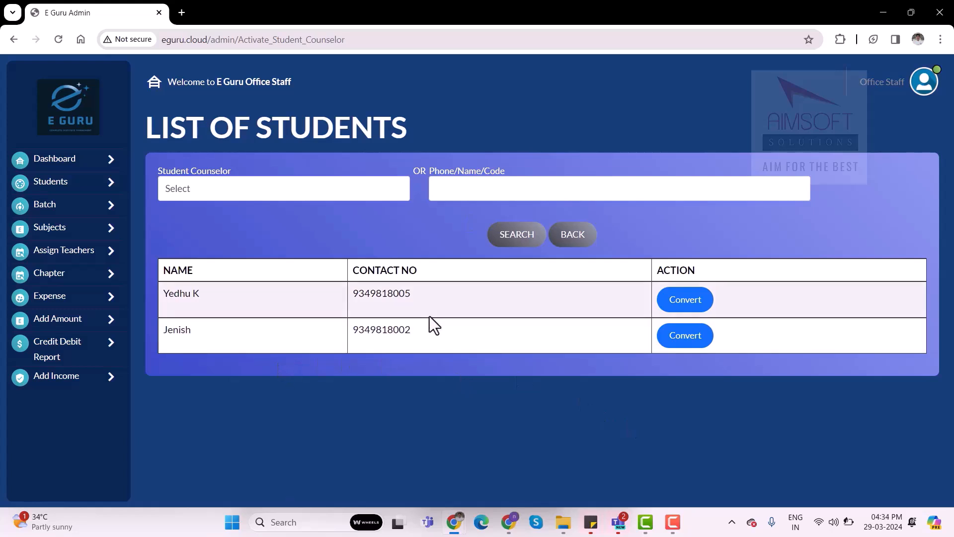
left_click(705, 337)
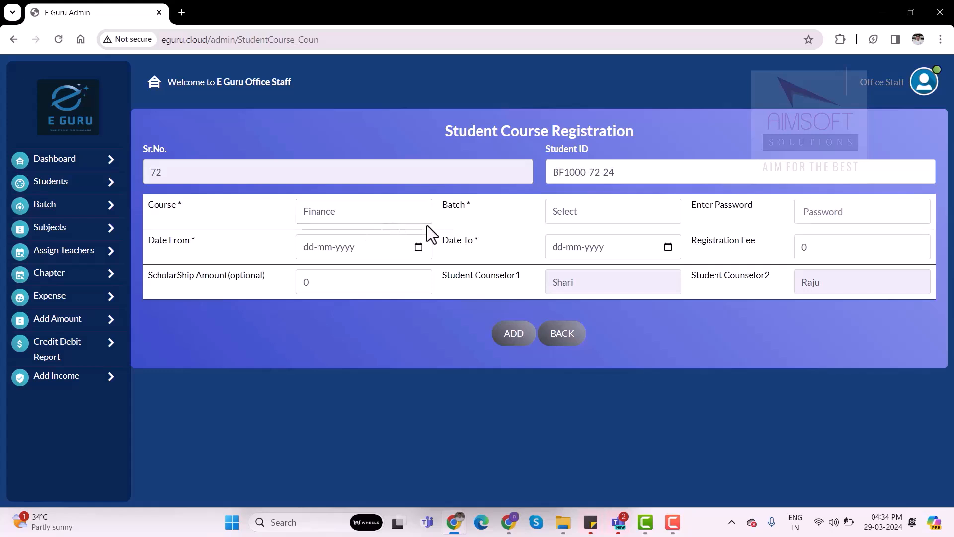
Assign batch A in the course registration and enter the student's password.
left_click(602, 218)
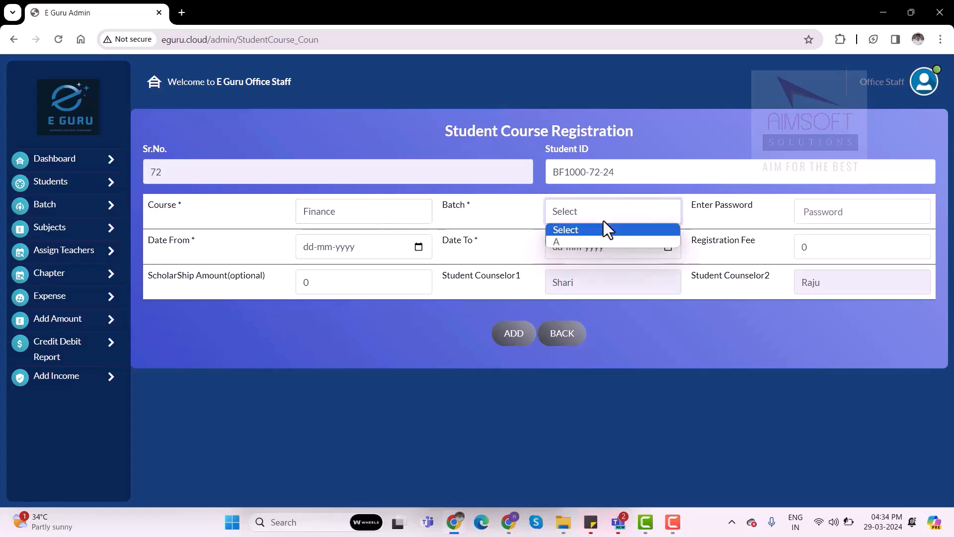
left_click(574, 243)
left_click(828, 219)
left_click(829, 219)
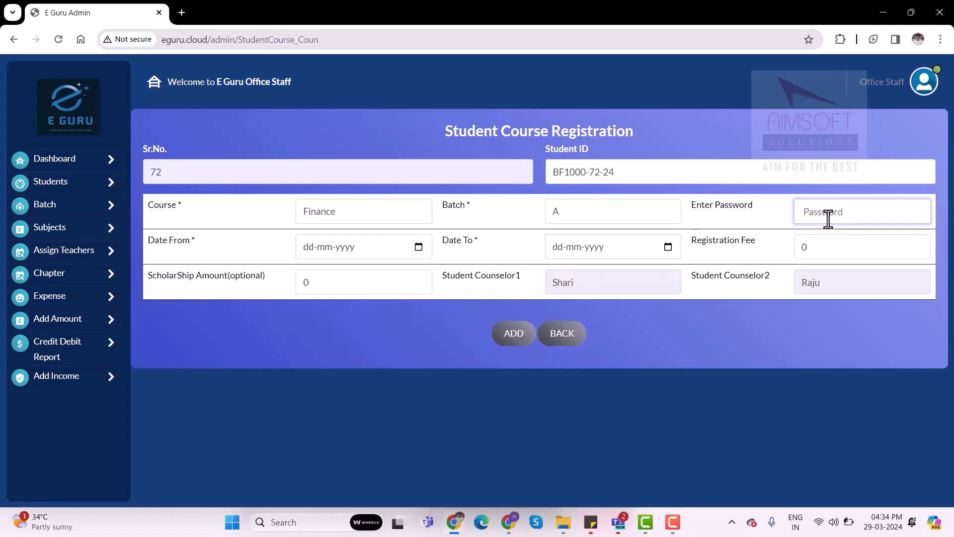
type("•••••")
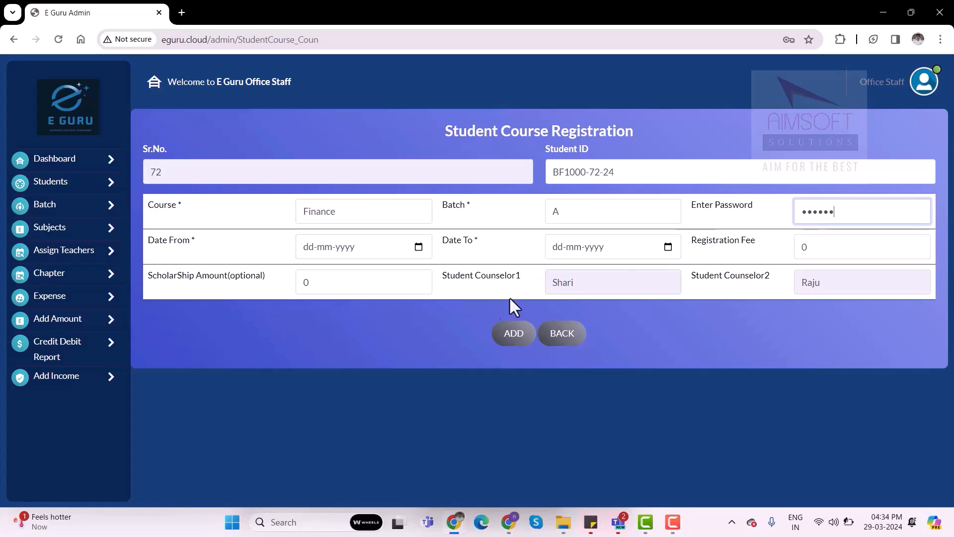
Set the course registration period from 29-03-2024 to 29-03-2025.
left_click(421, 255)
left_click(418, 245)
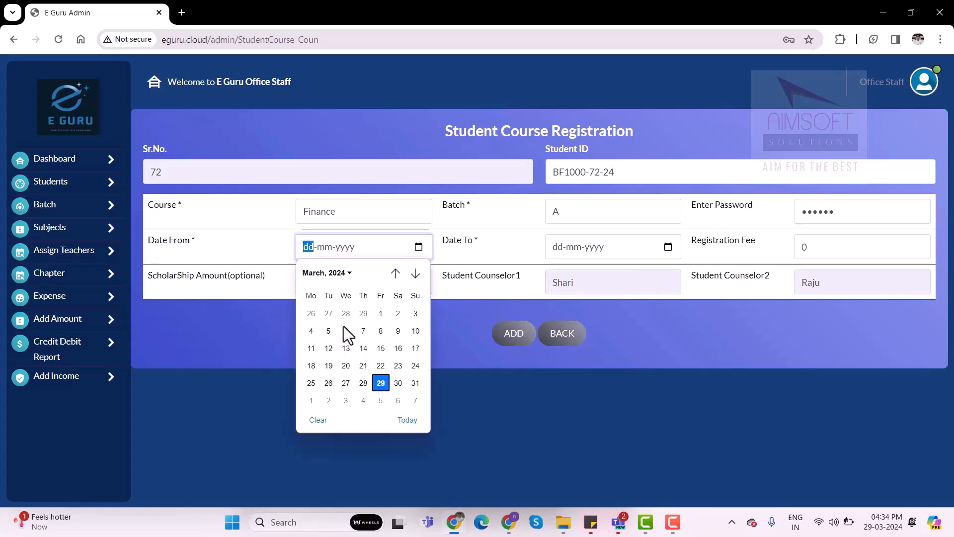
left_click(382, 386)
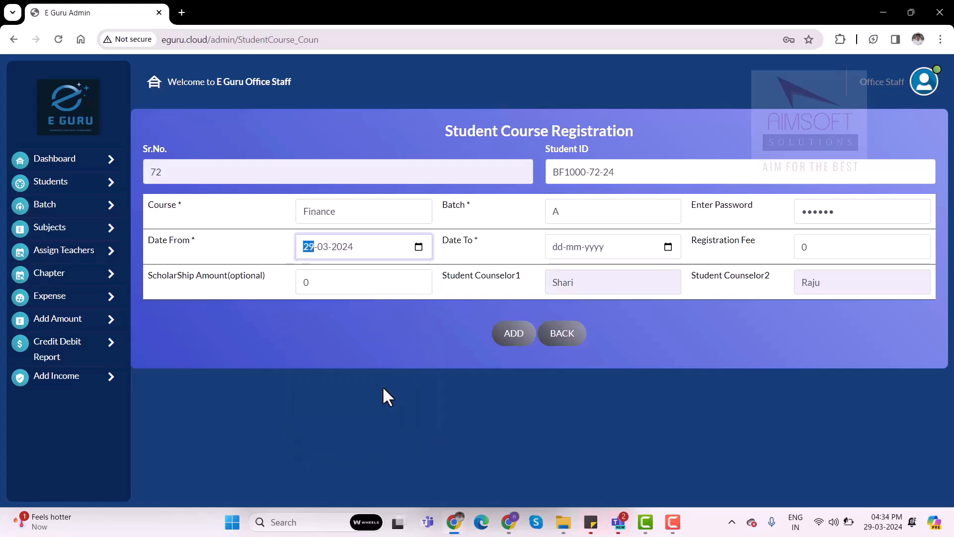
left_click(669, 246)
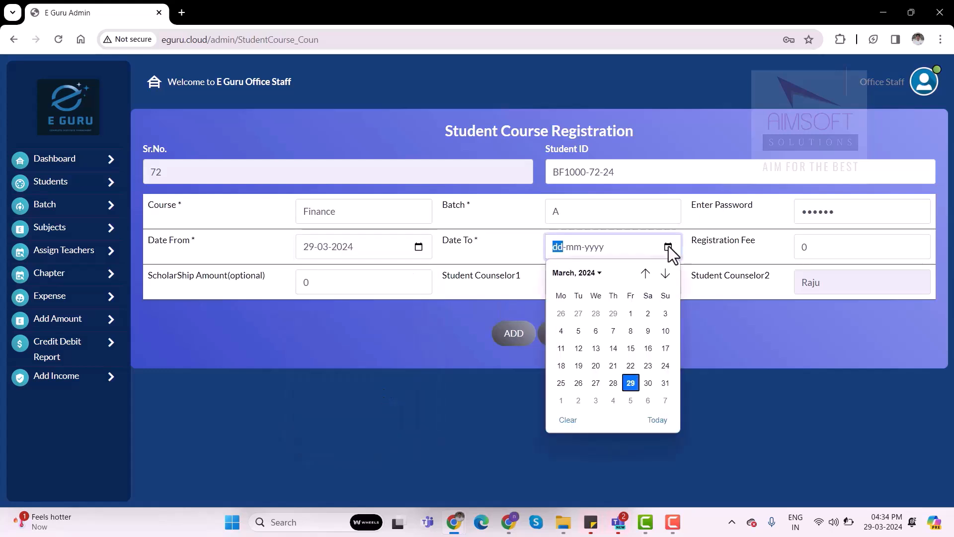
left_click(630, 385)
left_click(586, 246)
type("2025")
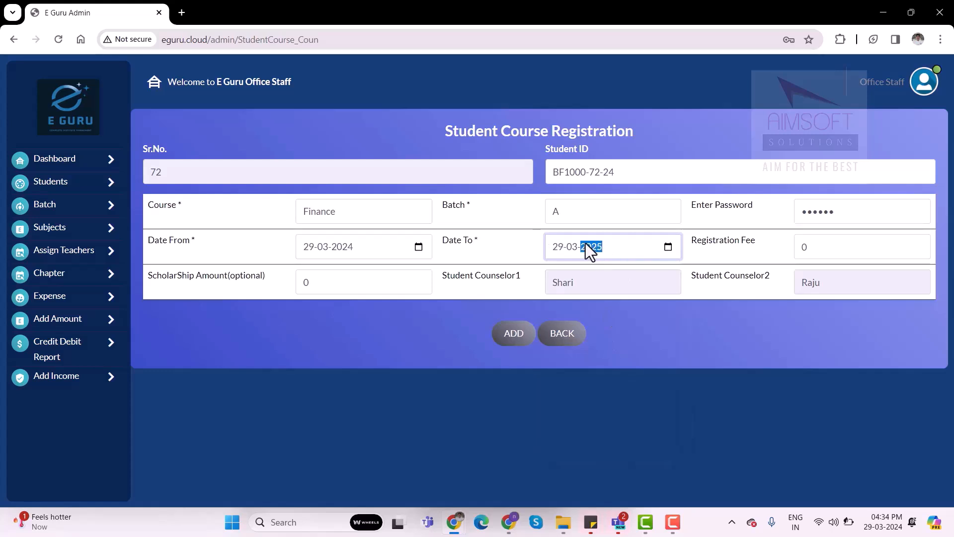
Submit the student's course registration and acknowledge the course assignment.
left_click(829, 252)
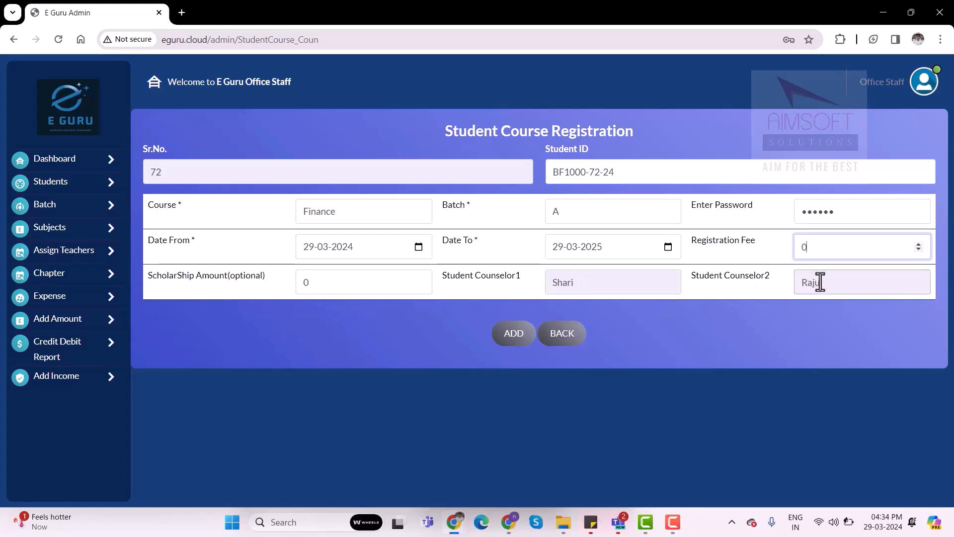
left_click(516, 343)
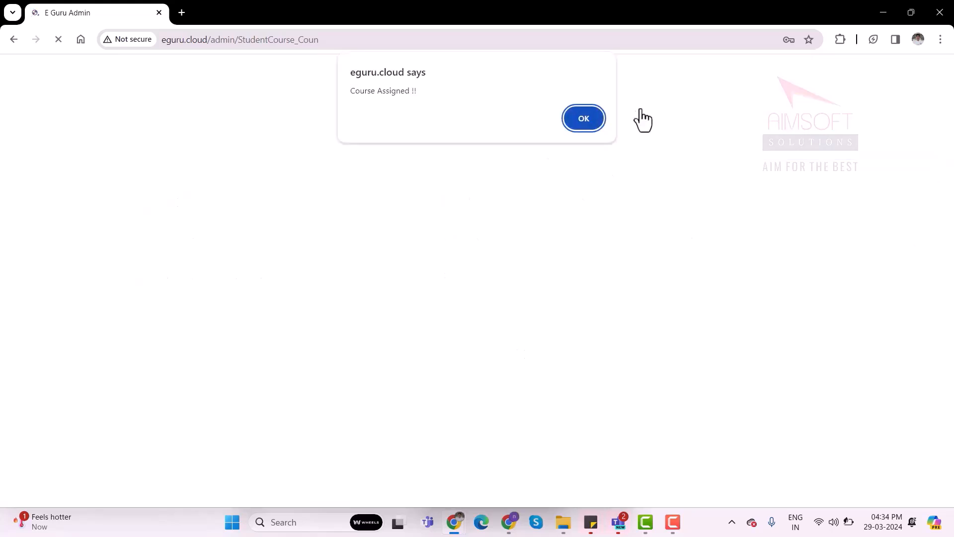
left_click(595, 121)
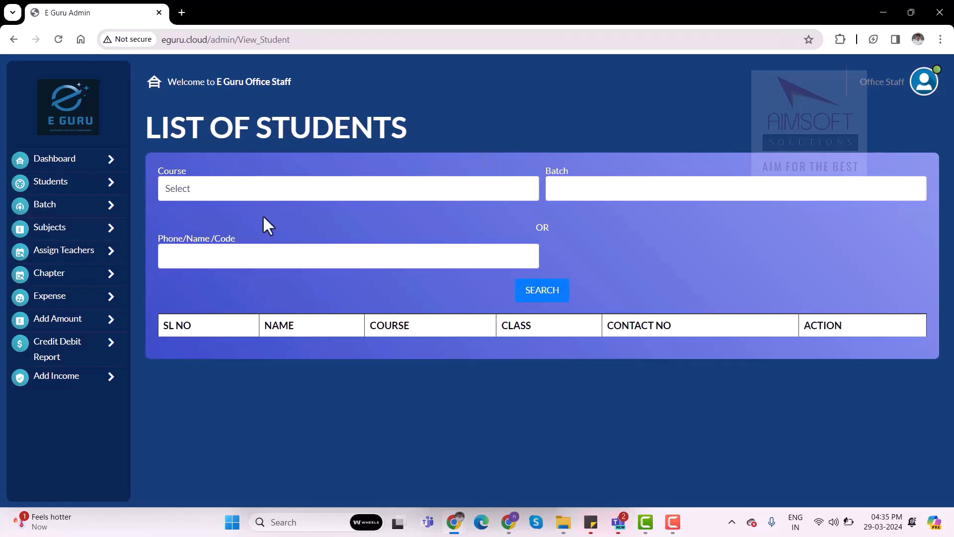
Search the list of students for the Finance course, batch A.
left_click(298, 198)
left_click(227, 223)
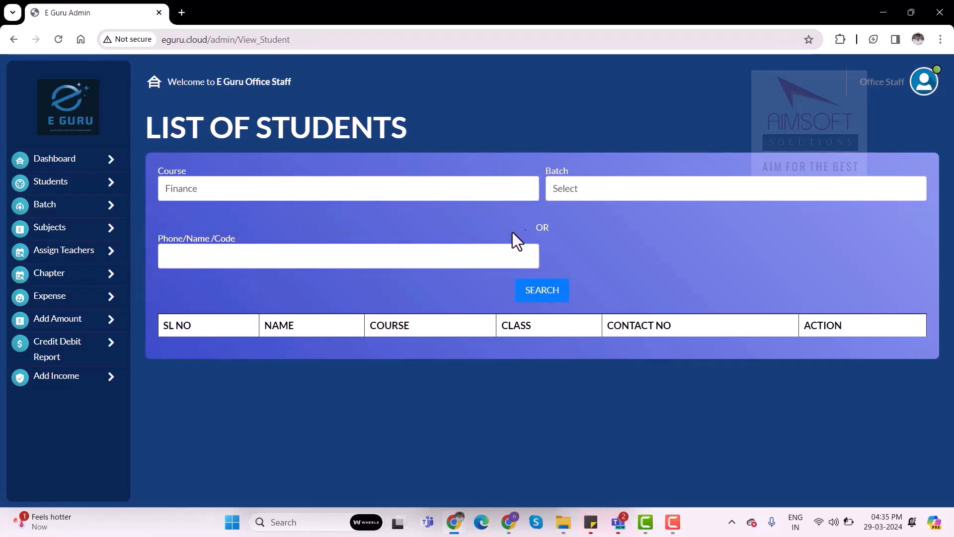
left_click(607, 190)
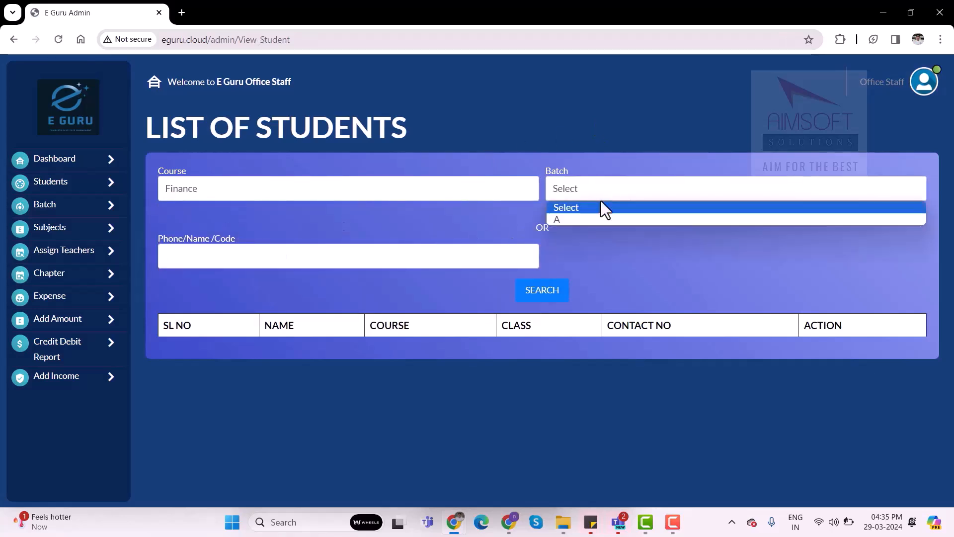
left_click(567, 219)
left_click(545, 297)
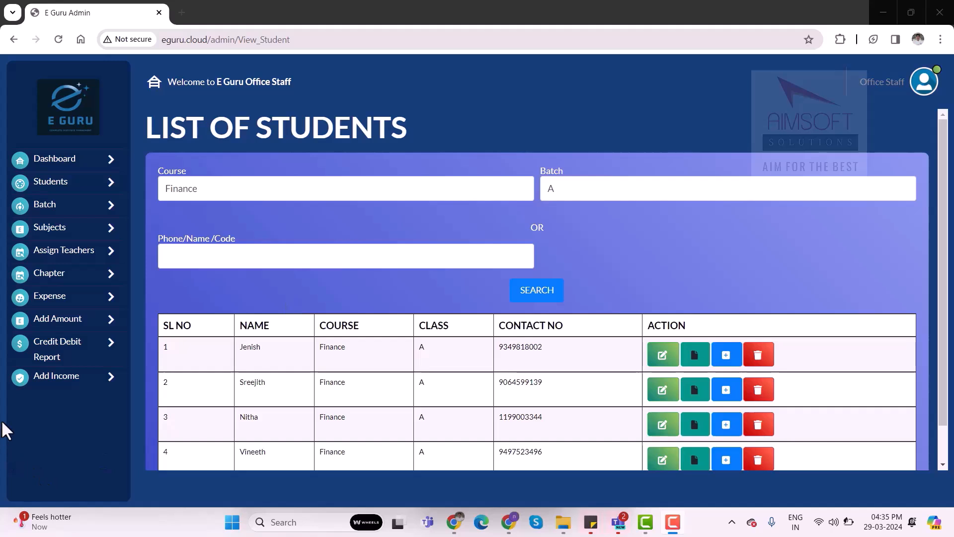
View the Add Expense form, followed by the Add Amount form.
left_click(64, 298)
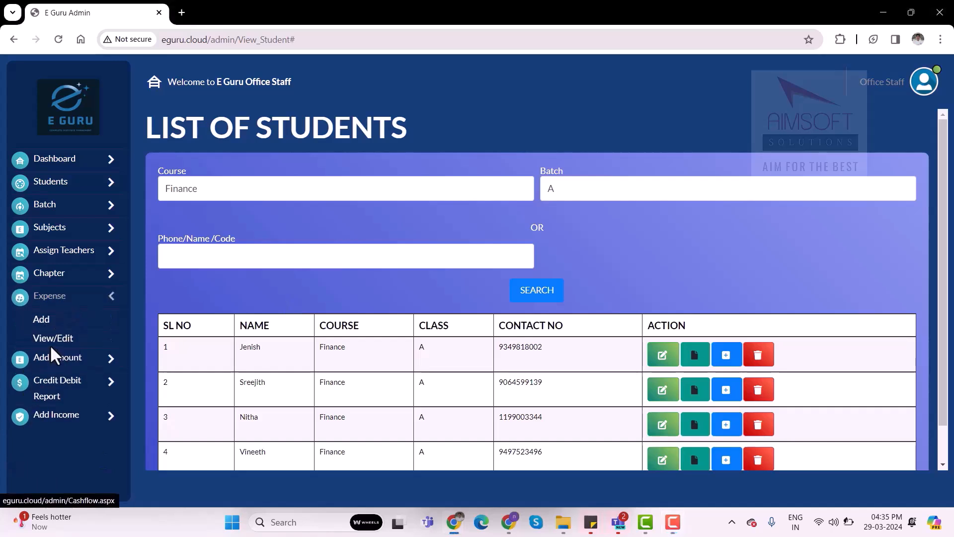
left_click(44, 321)
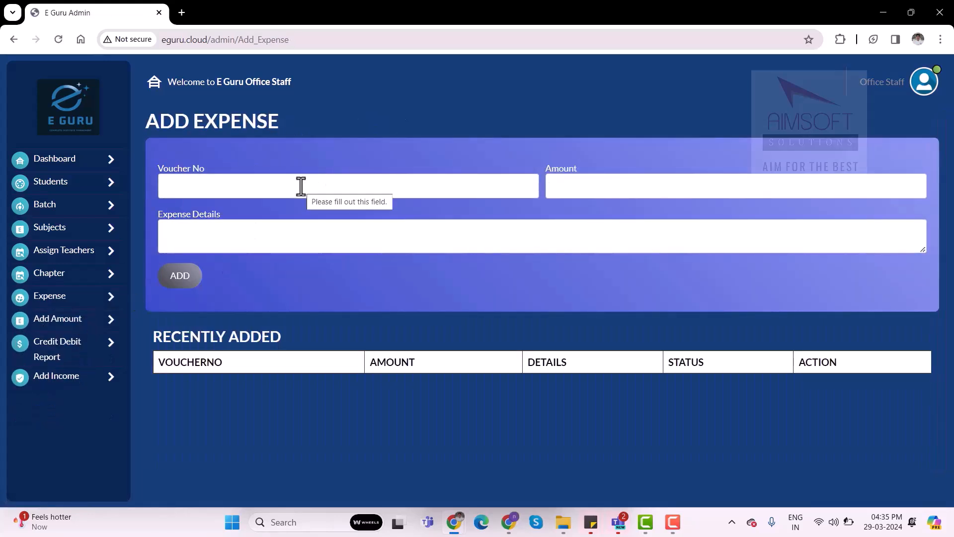
left_click(74, 322)
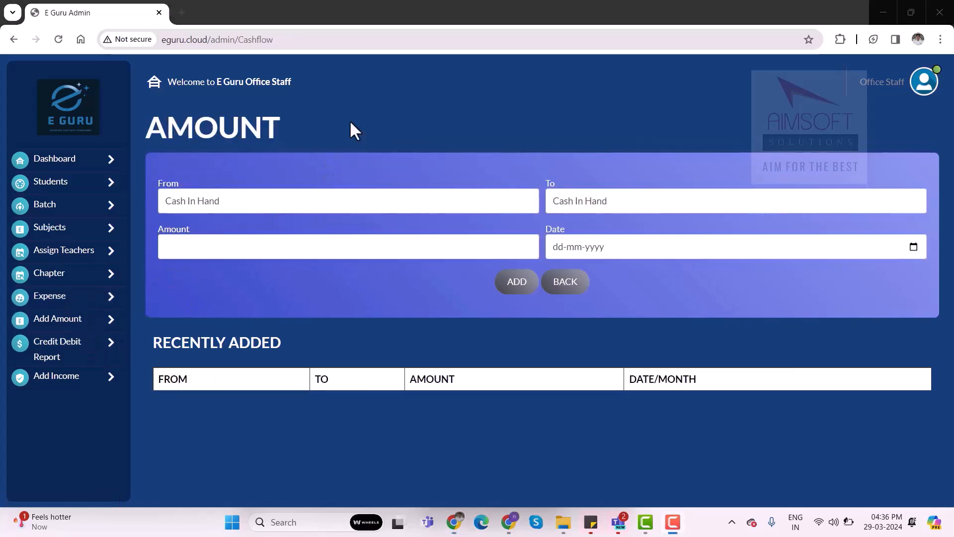
Look through the source account choices in the Add Amount form.
left_click(252, 204)
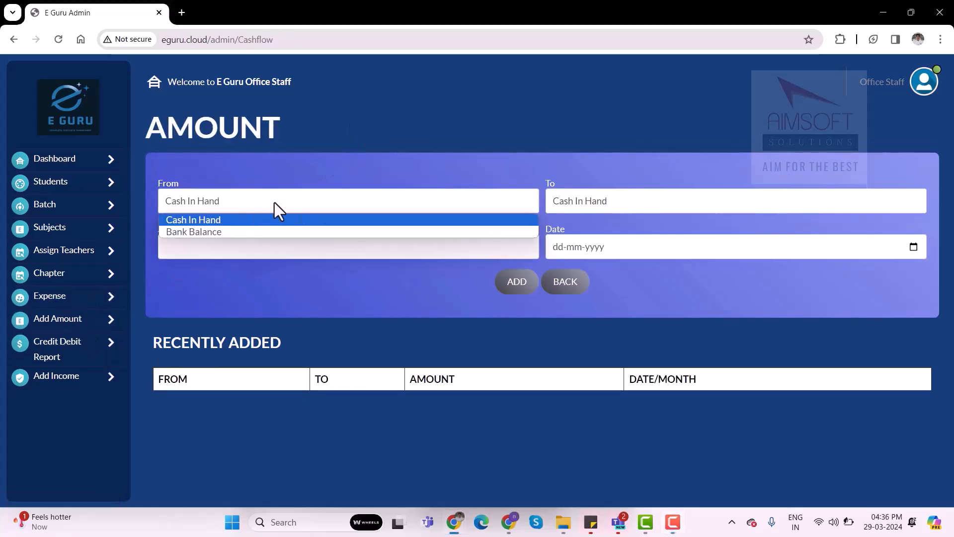
left_click(570, 145)
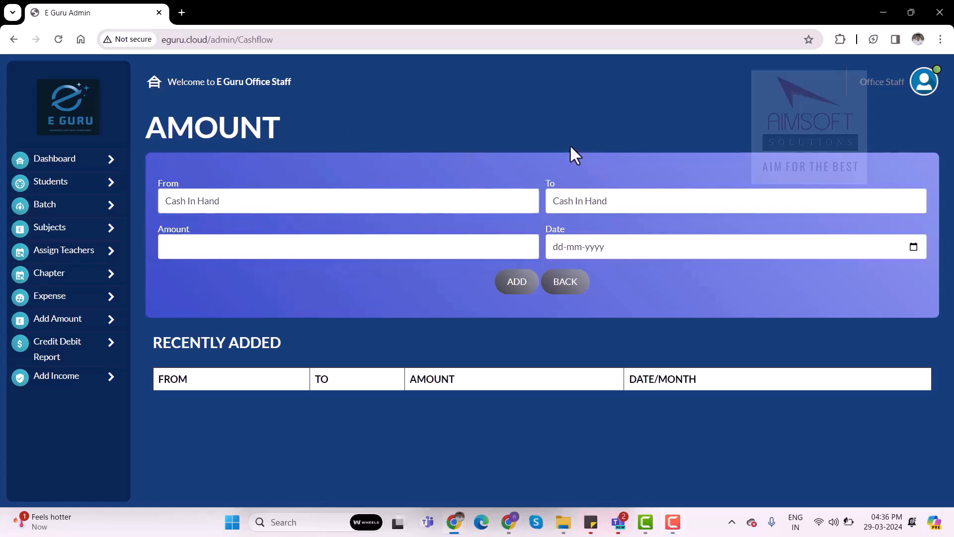
left_click(319, 201)
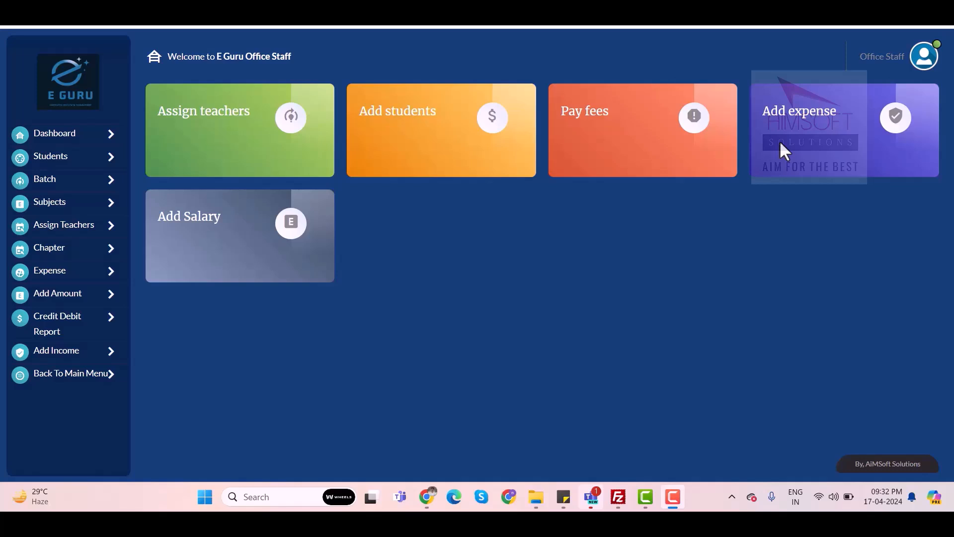
Start a subject assignment for the listed teacher with course Finance, course type Short Term Course and Month 1.
left_click(298, 131)
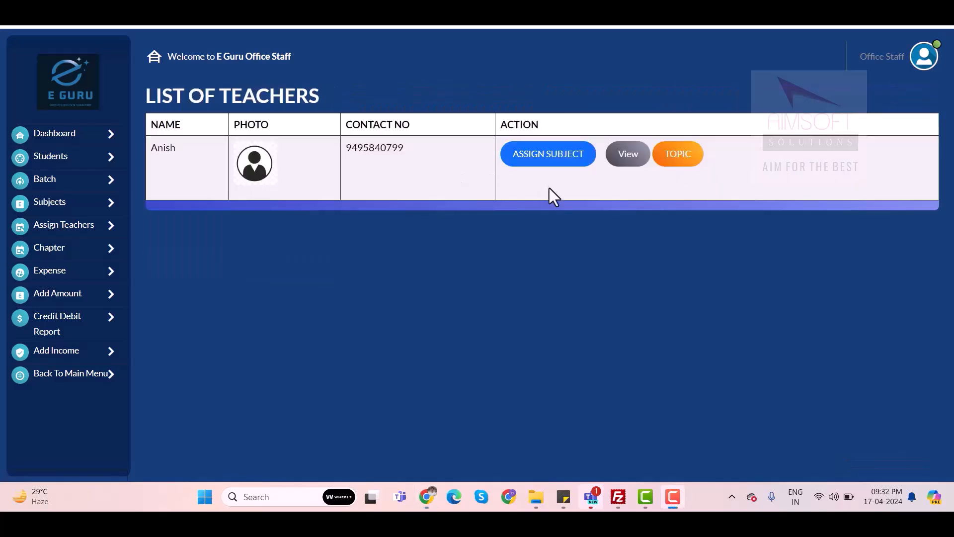
left_click(548, 164)
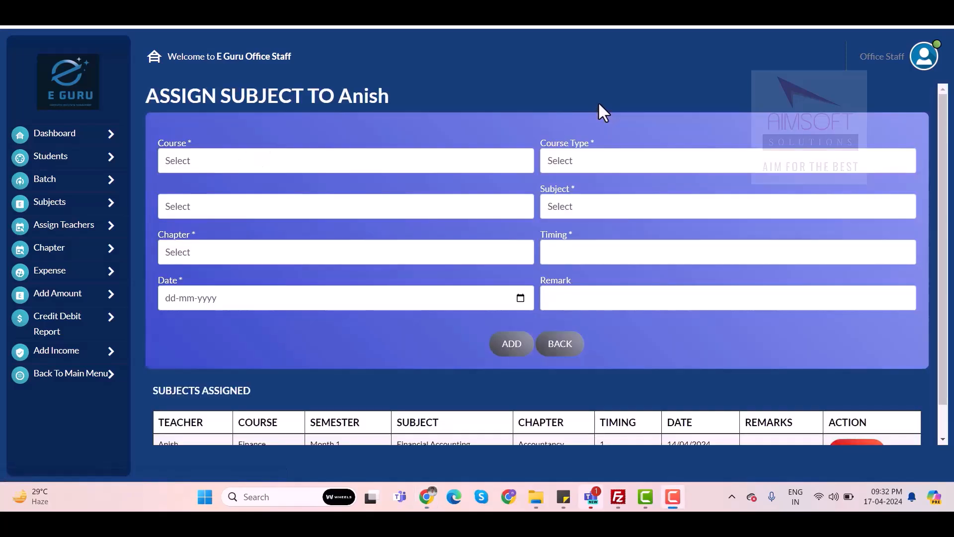
left_click(360, 160)
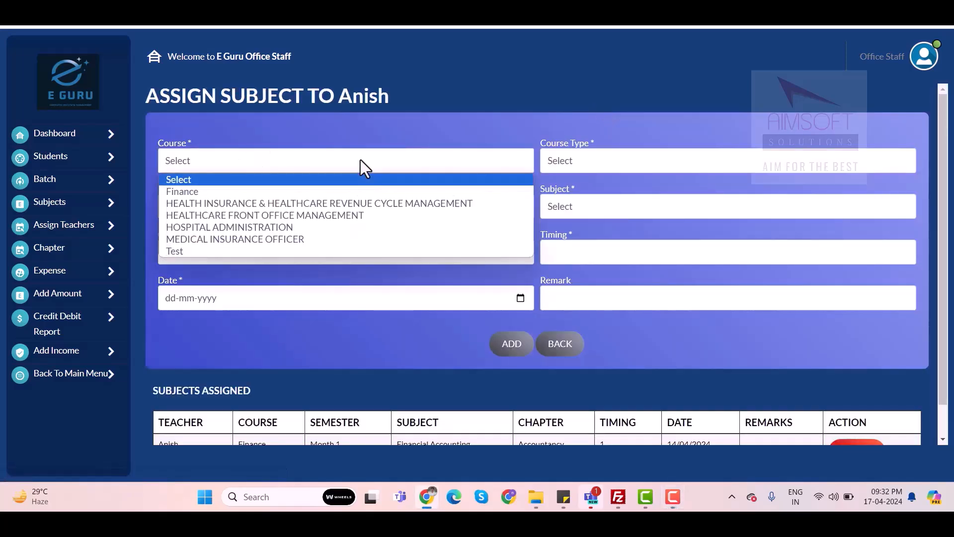
left_click(284, 191)
left_click(556, 162)
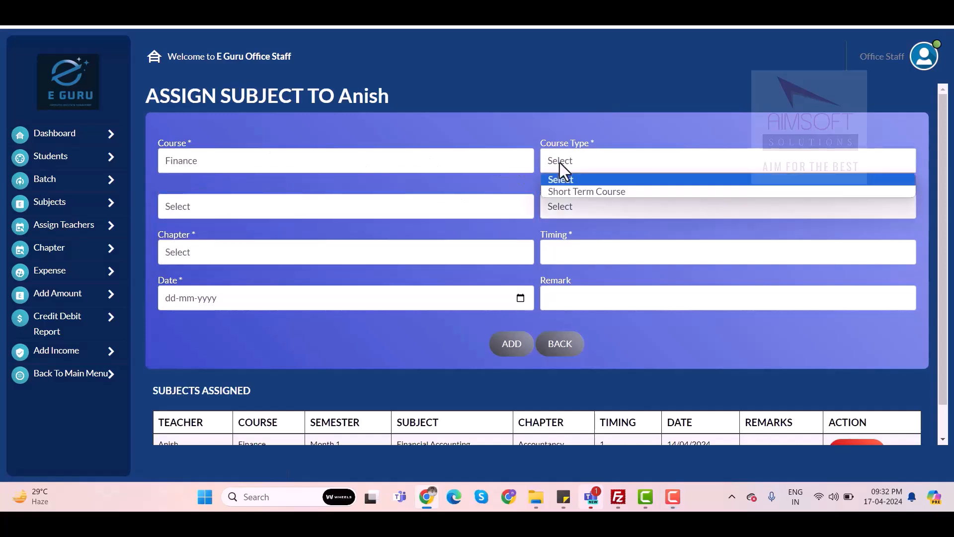
left_click(567, 192)
left_click(341, 210)
left_click(264, 234)
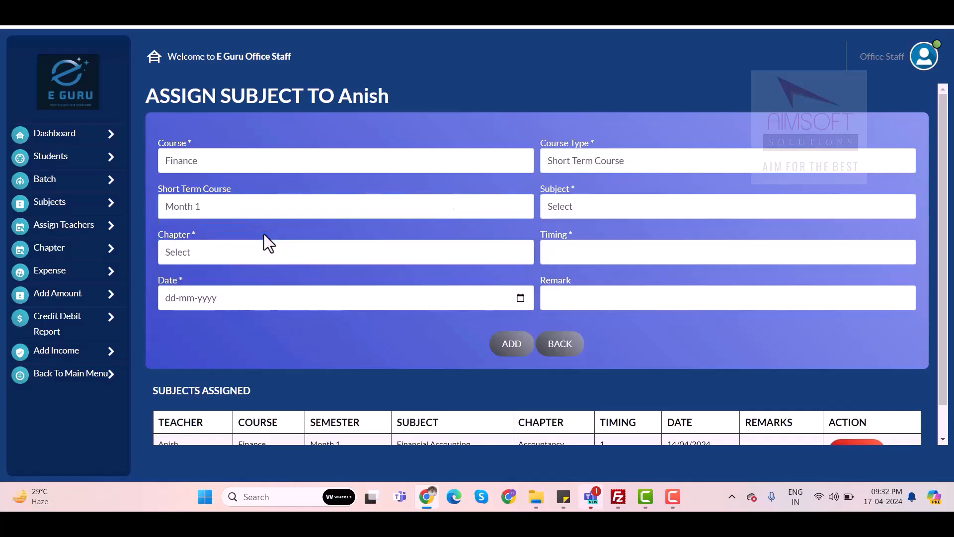
Choose Financial Accounting as the assignment's subject and Accountancy as its chapter.
left_click(592, 209)
left_click(580, 235)
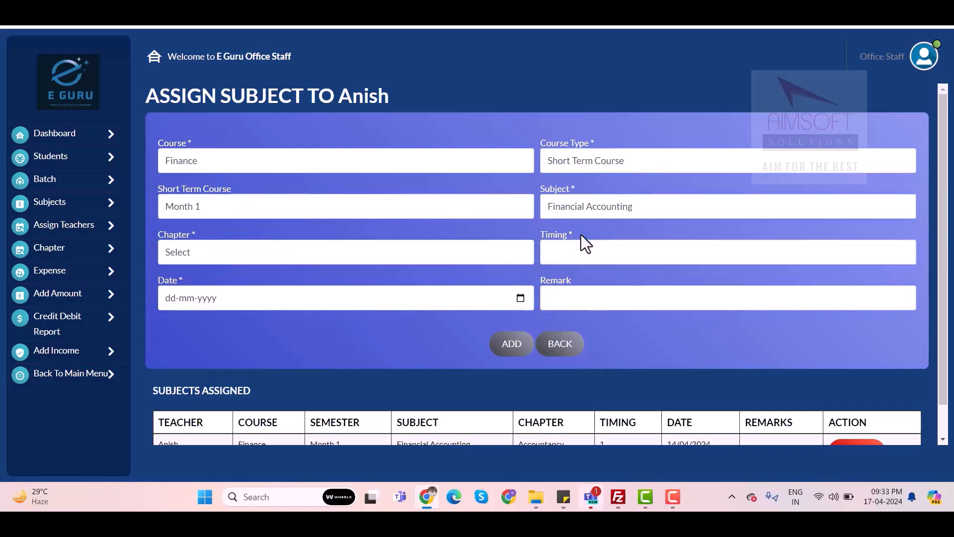
left_click(402, 250)
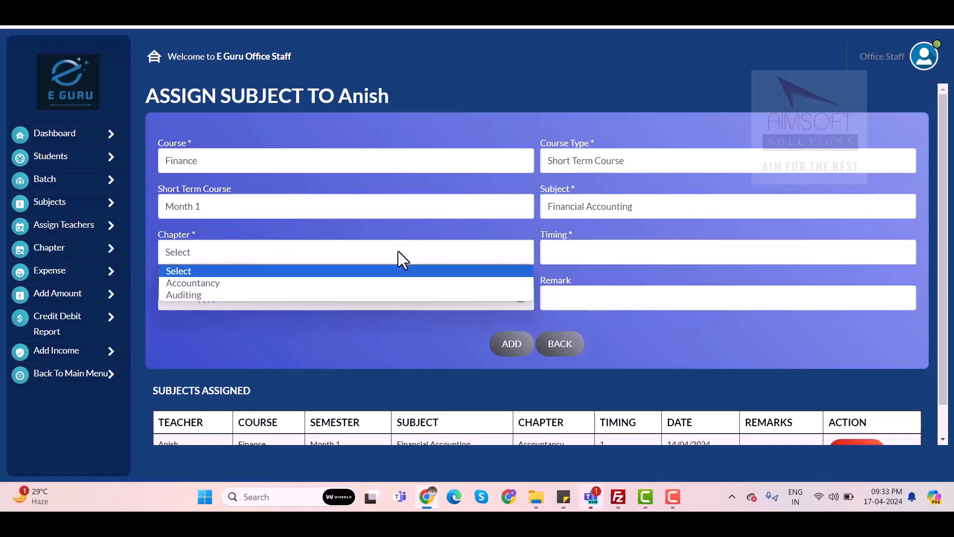
left_click(277, 285)
Set the assignment's timing to 2 and its date to 17 April 2024.
left_click(575, 252)
type("2")
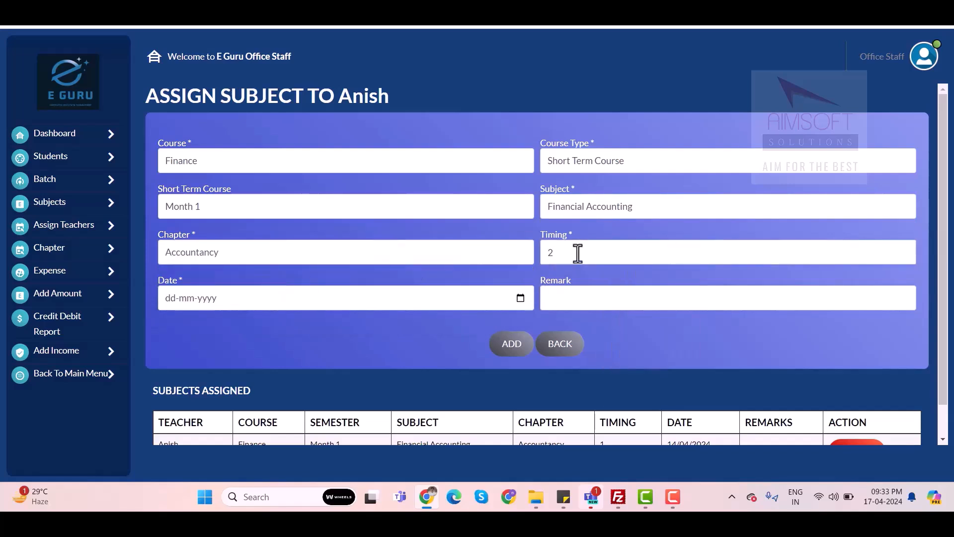
scroll(578, 254, "down", 1)
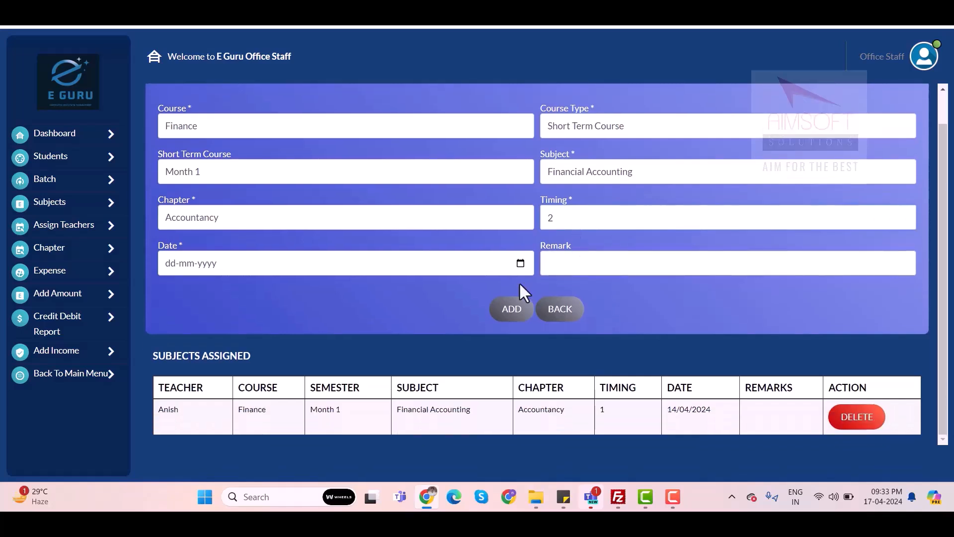
left_click(521, 265)
left_click(521, 265)
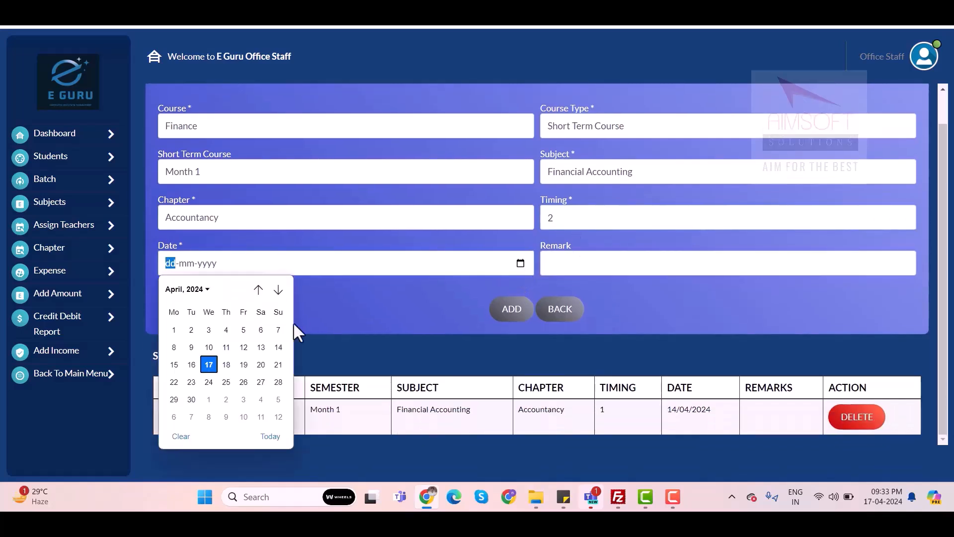
left_click(207, 368)
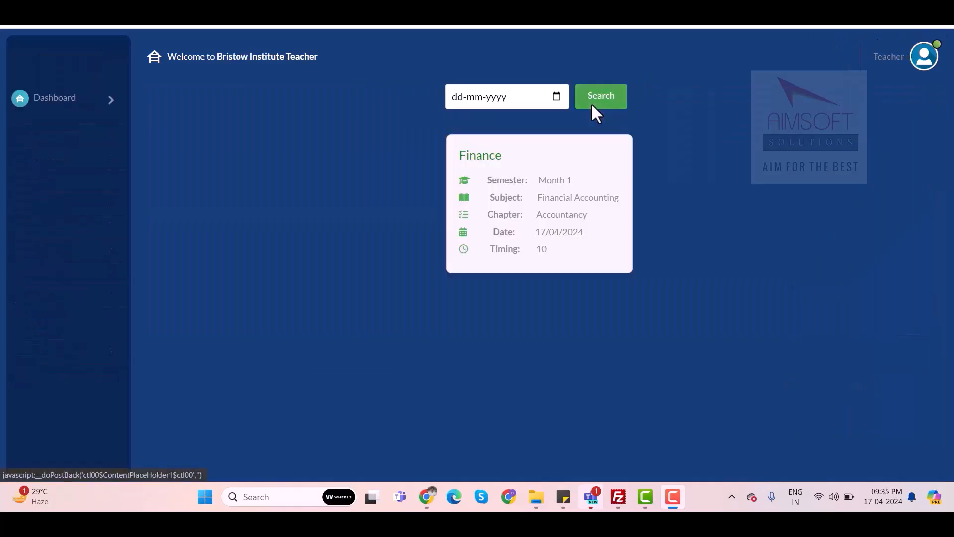
Search the teacher's scheduled classes, then open the Finance class of 17/04/2024 and its exam page.
left_click(592, 107)
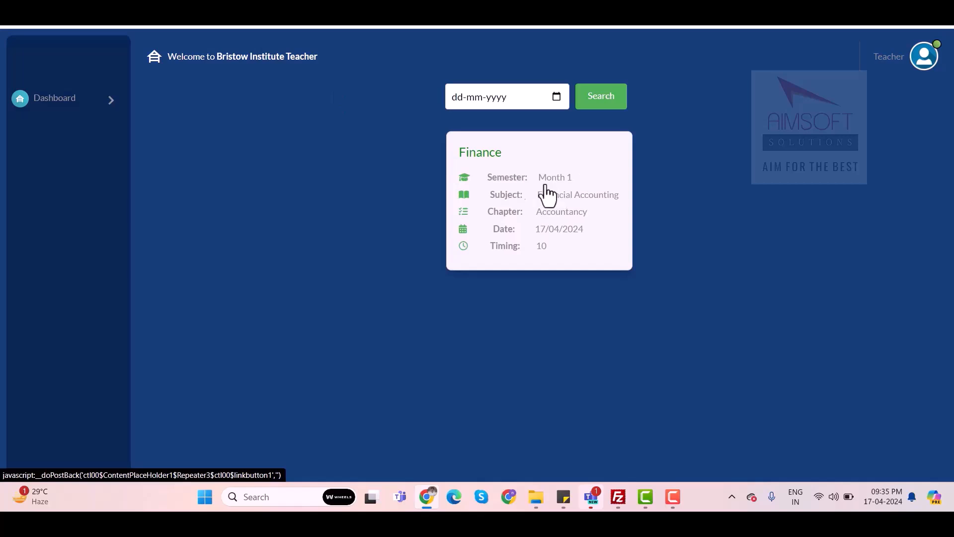
left_click(565, 206)
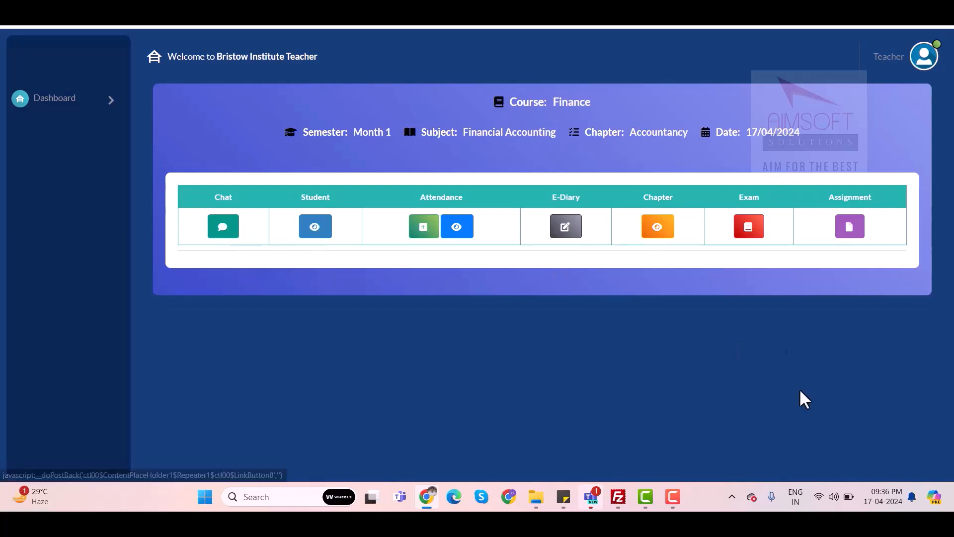
left_click(757, 243)
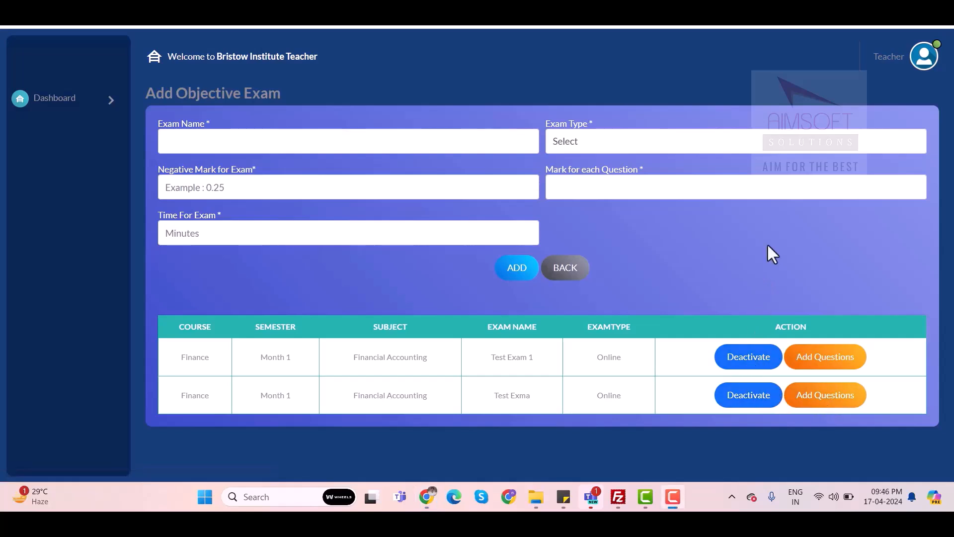
Open the question entry form for Test Exam 1 and examine its equation, image, answer option, solution and video fields.
left_click(818, 358)
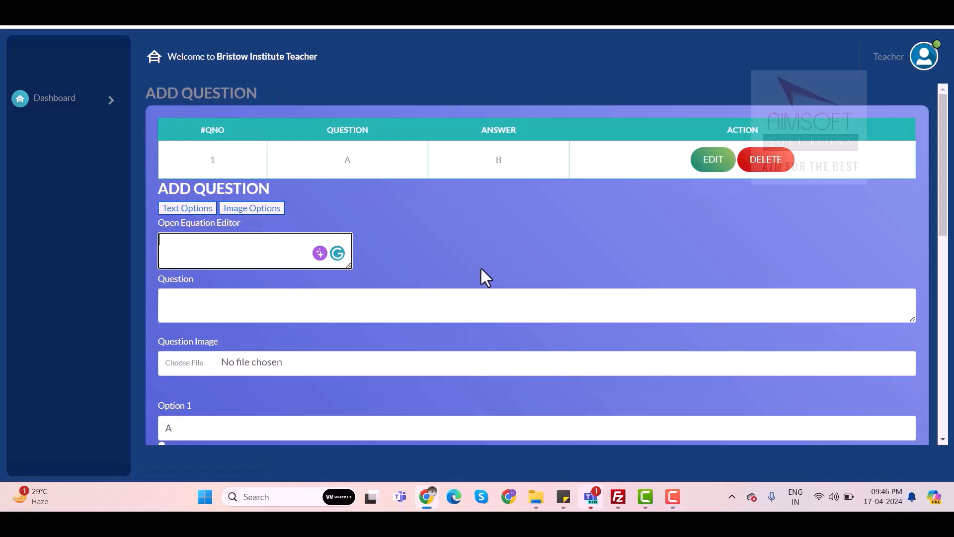
scroll(481, 268, "down", 1)
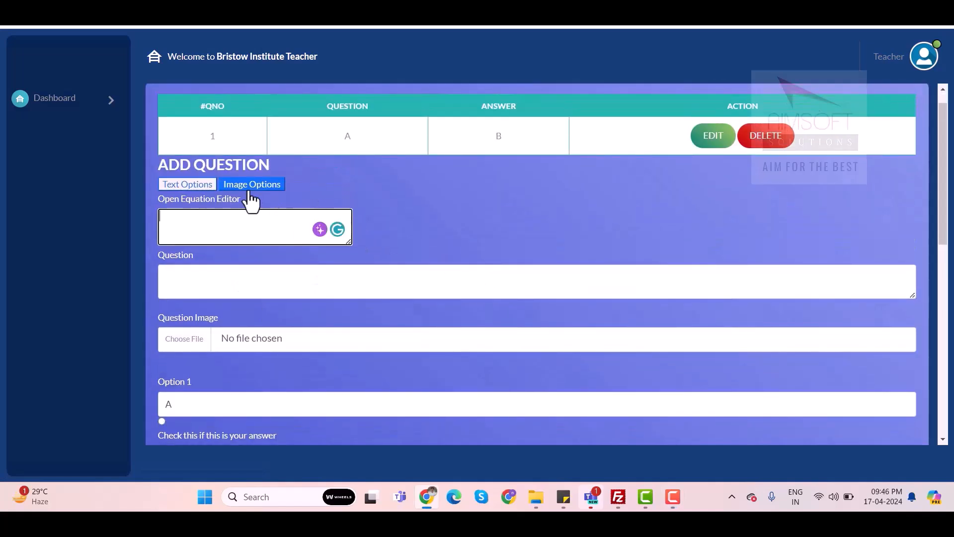
left_click(199, 237)
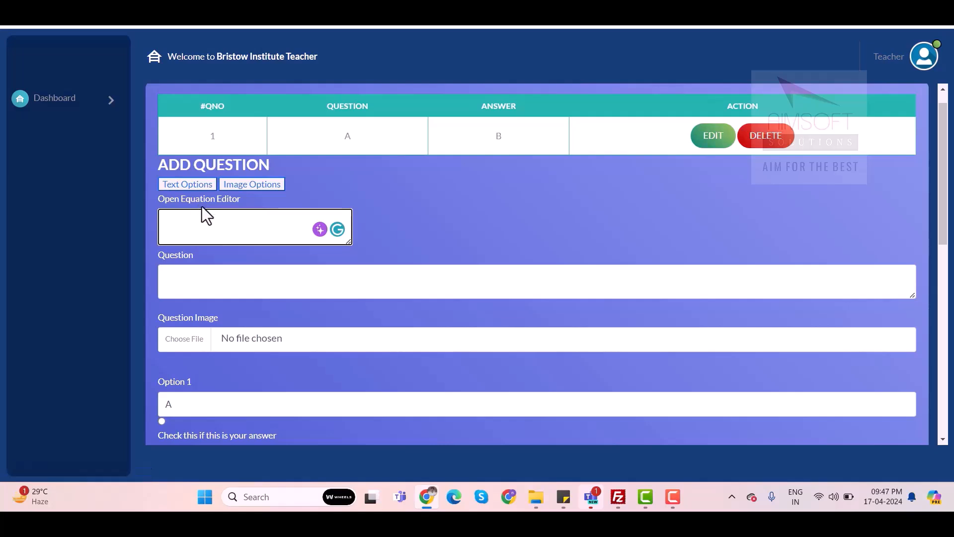
left_click(230, 230)
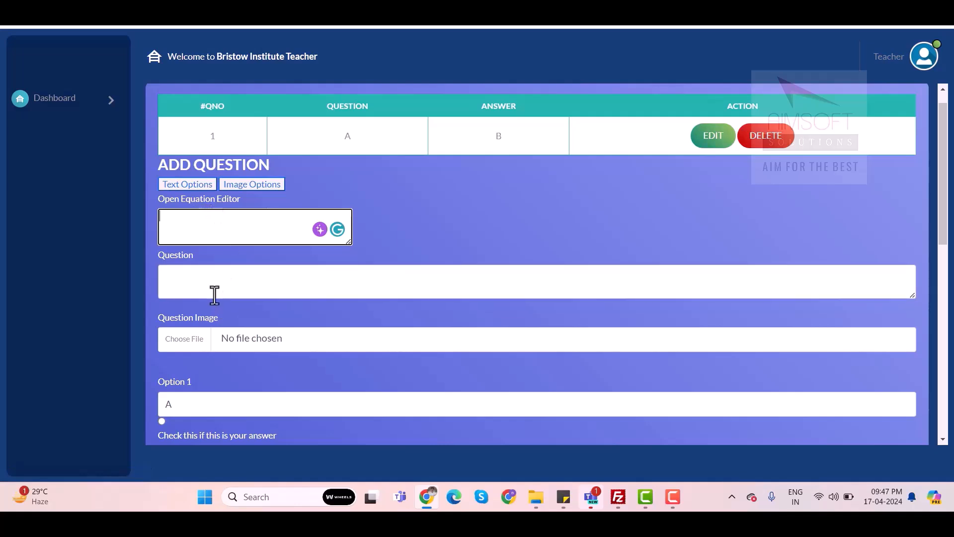
scroll(214, 294, "down", 1)
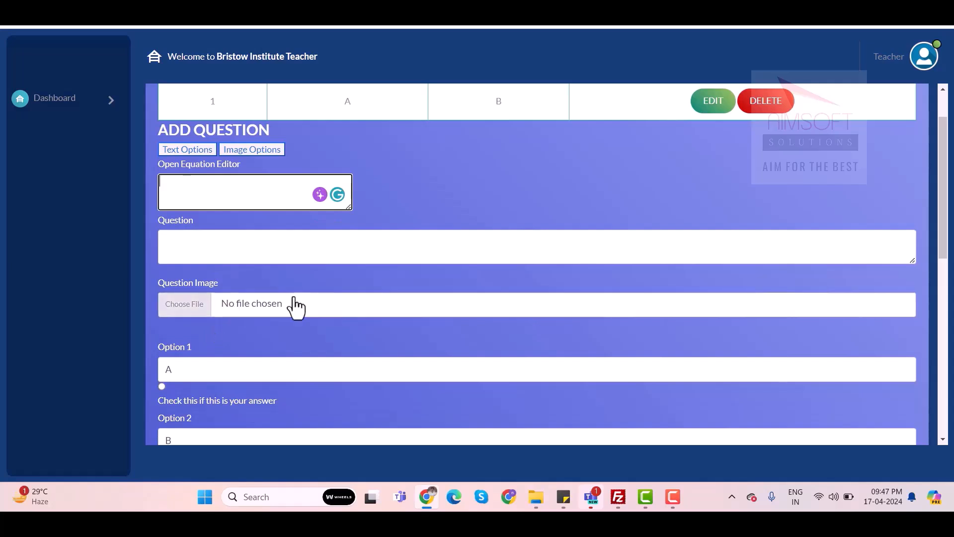
scroll(296, 308, "down", 1)
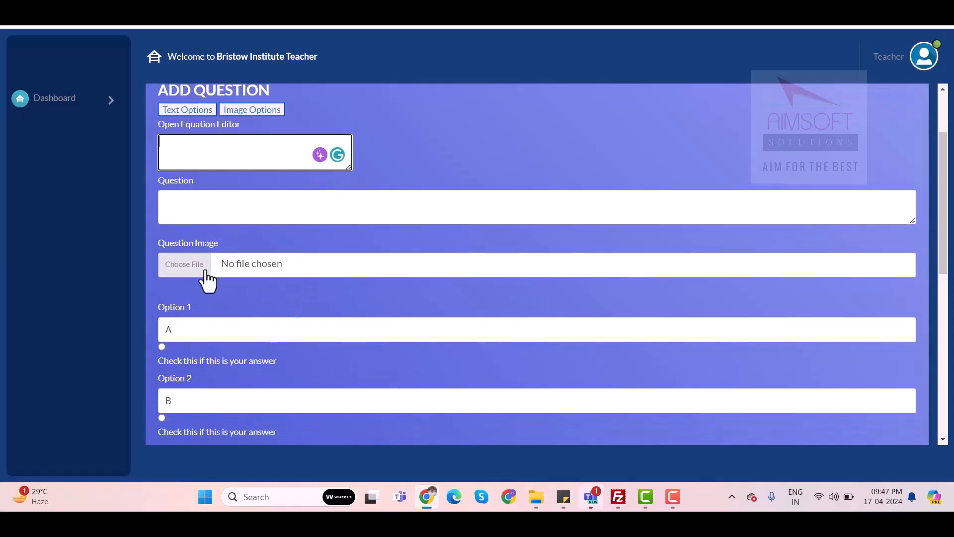
scroll(196, 321, "down", 2)
scroll(202, 259, "down", 6)
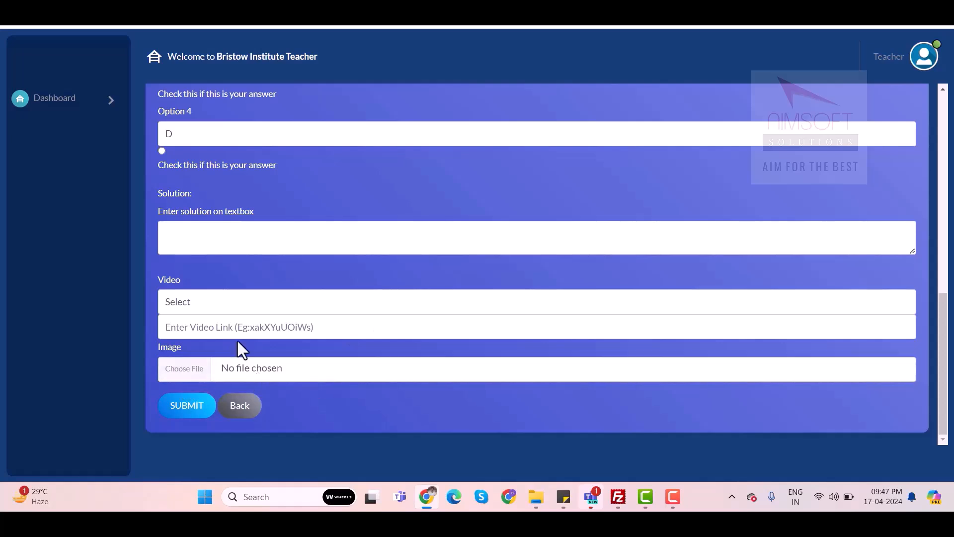
scroll(449, 215, "up", 10)
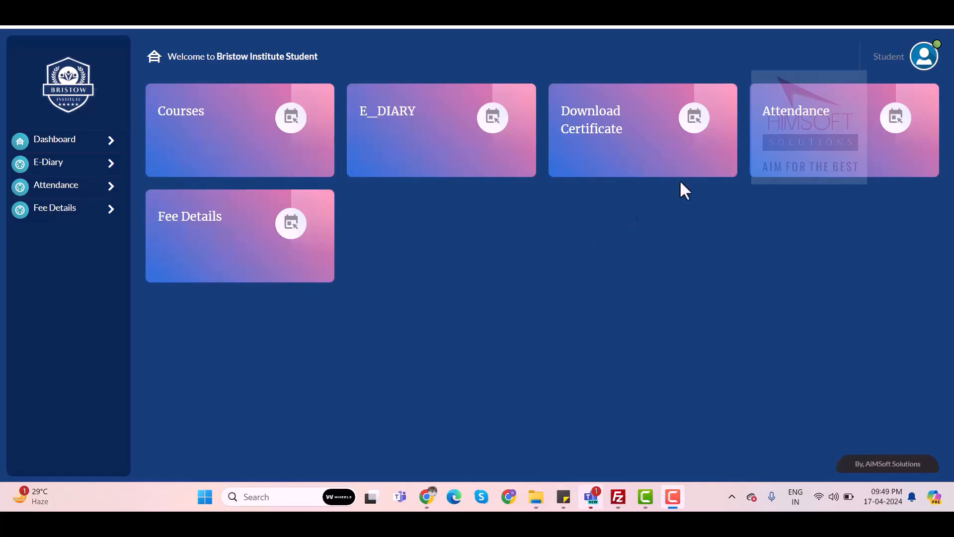
Open the student's objective exams for Financial Accounting in the Finance course.
left_click(295, 142)
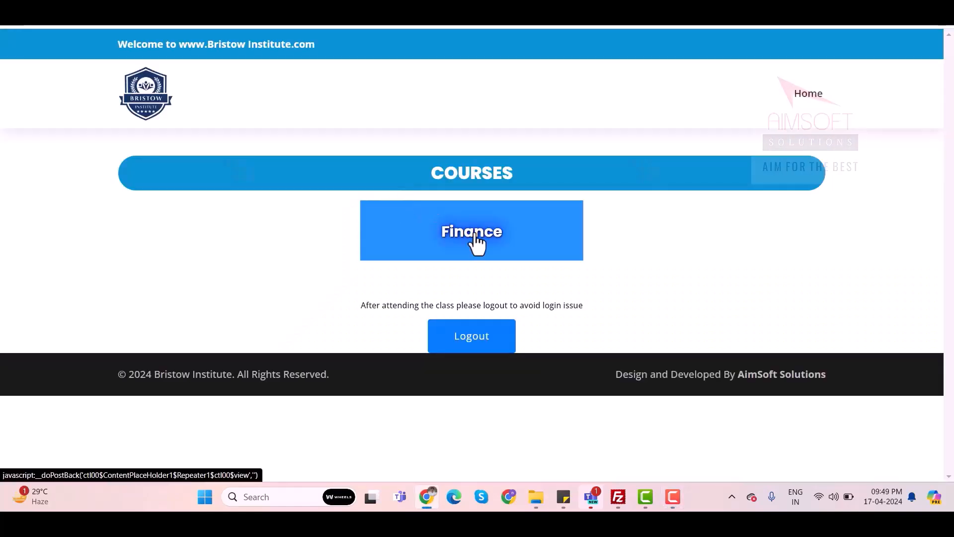
left_click(477, 243)
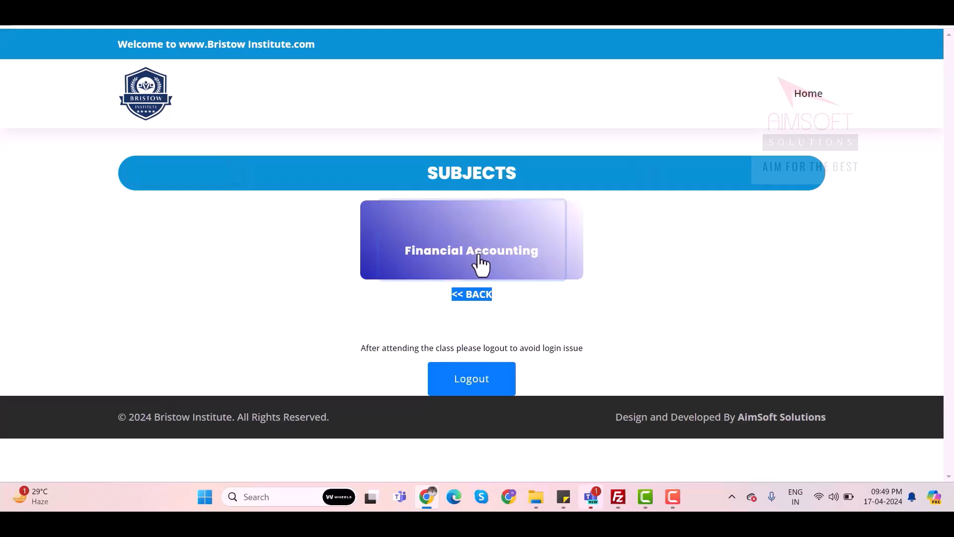
left_click(481, 262)
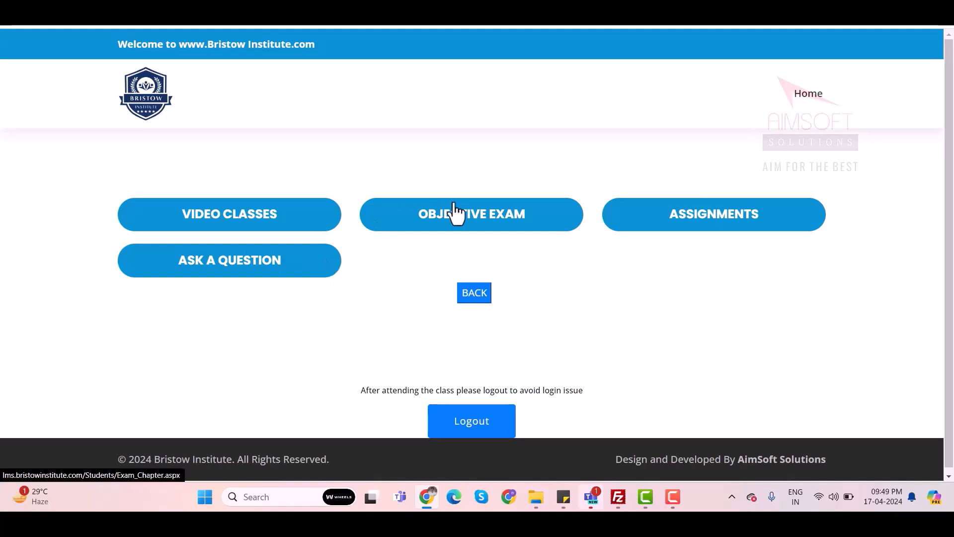
left_click(480, 219)
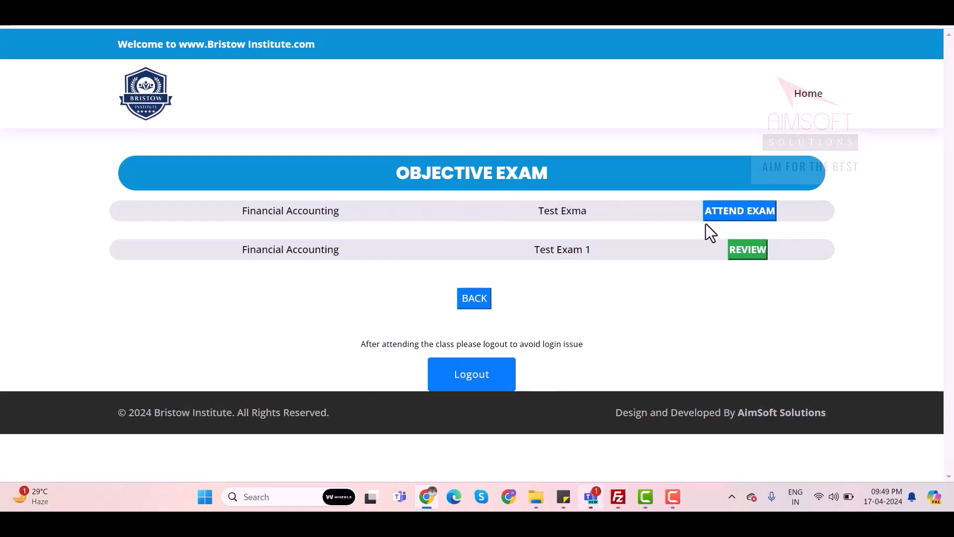
Attend Test Exma, answering "approximate increase in the national stocks" for question 1 and "effective management of all the business" for question 2.
left_click(734, 224)
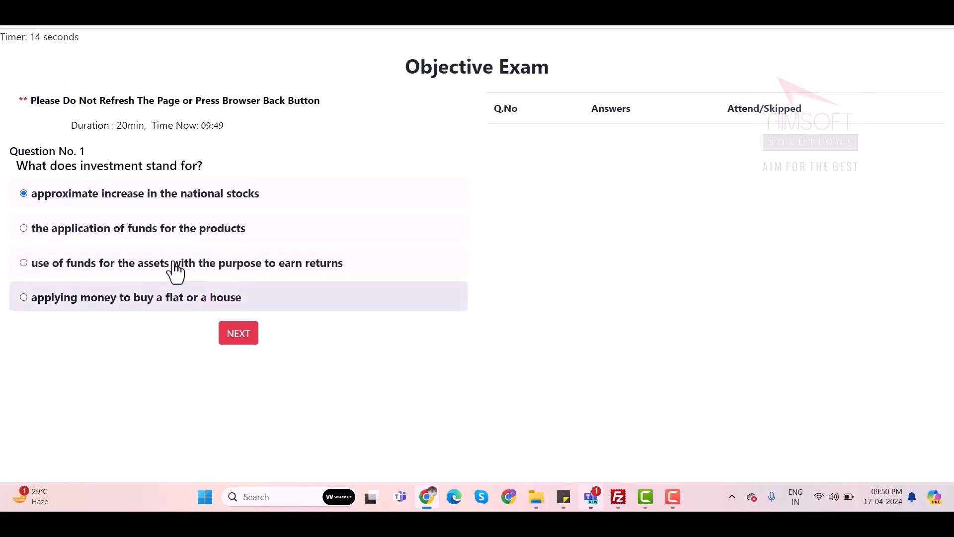
left_click(243, 337)
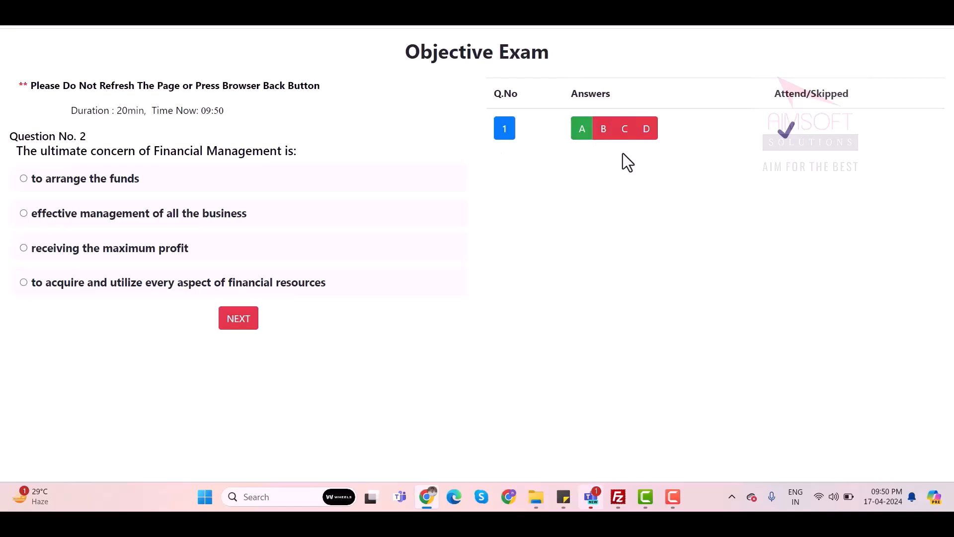
left_click(45, 219)
left_click(233, 323)
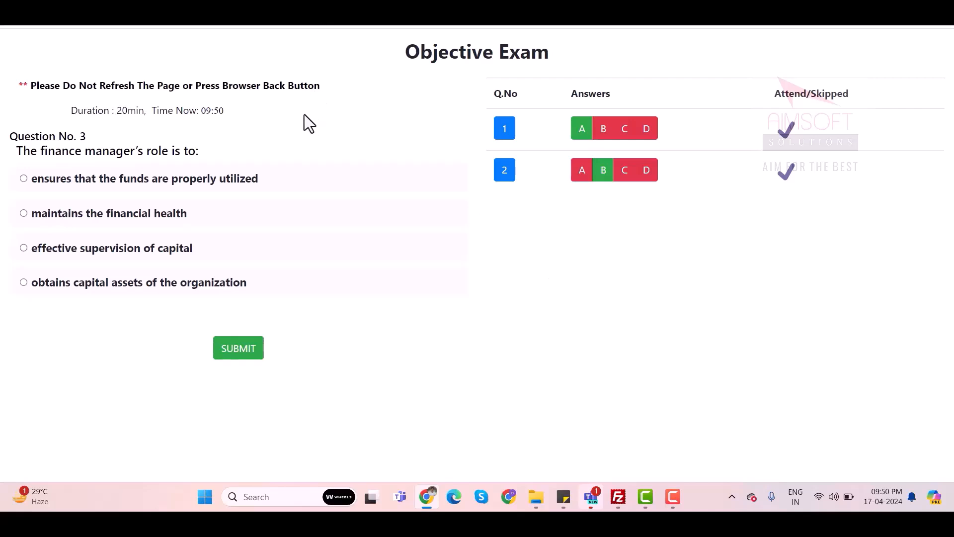
Switch to the Aimeron classes page and open the SMM- Types of Ads in Facebook video in the Digital Branding Mastery modules.
key("alt+Tab")
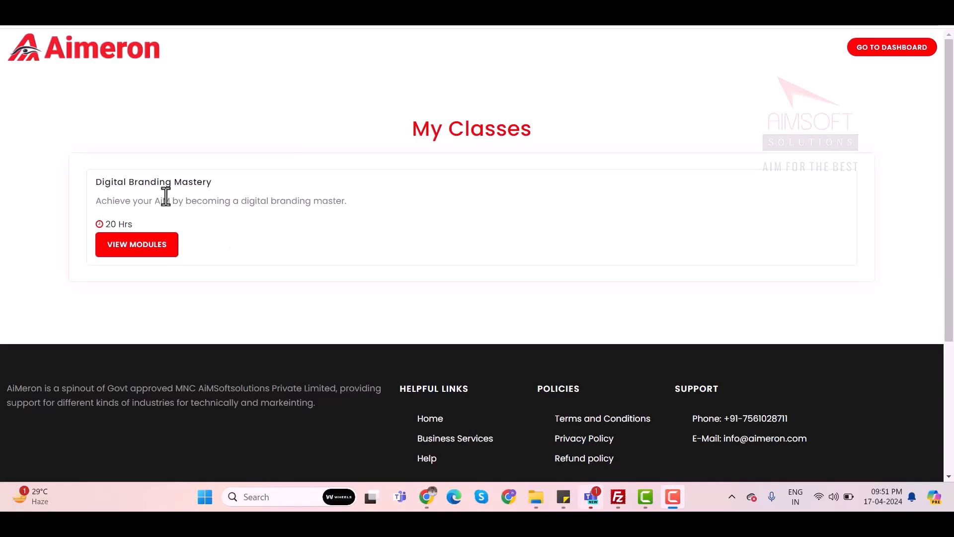
left_click(149, 246)
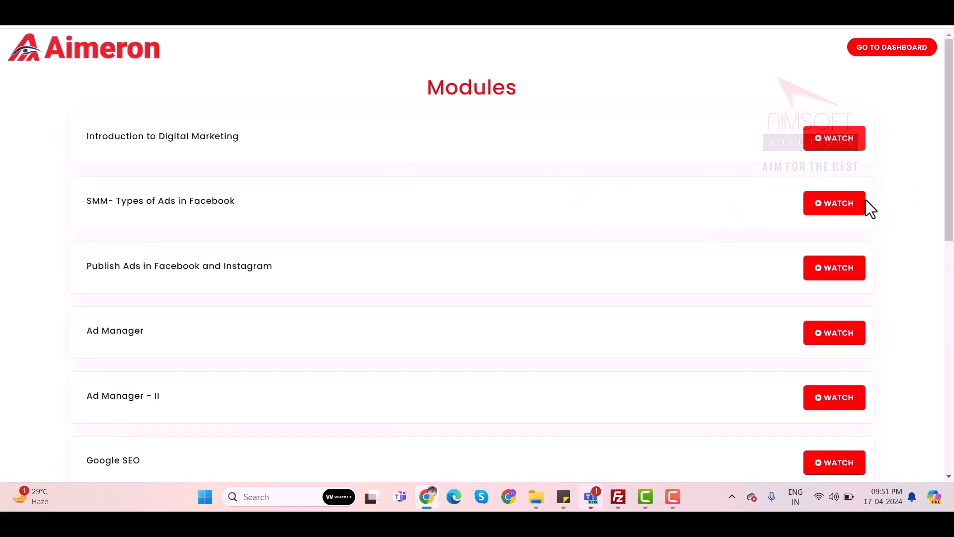
left_click(843, 215)
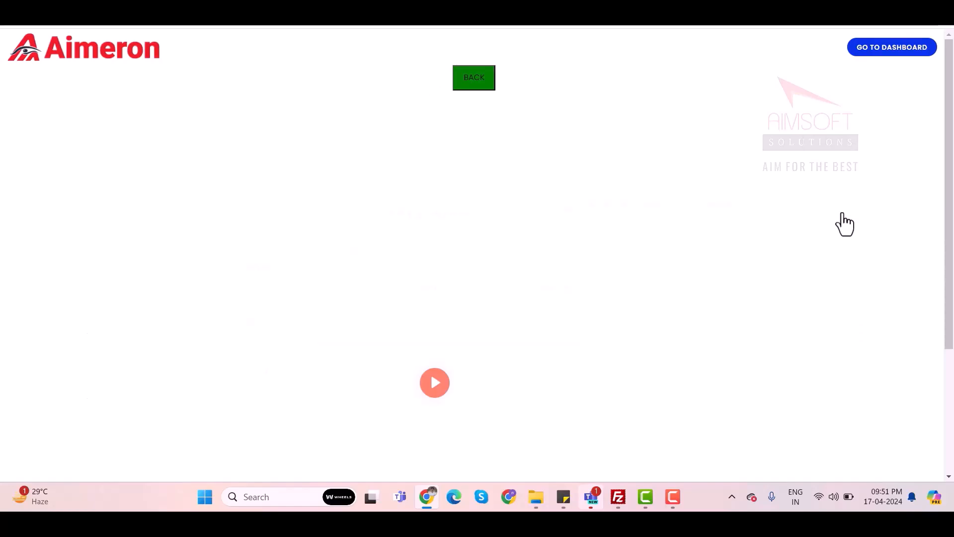